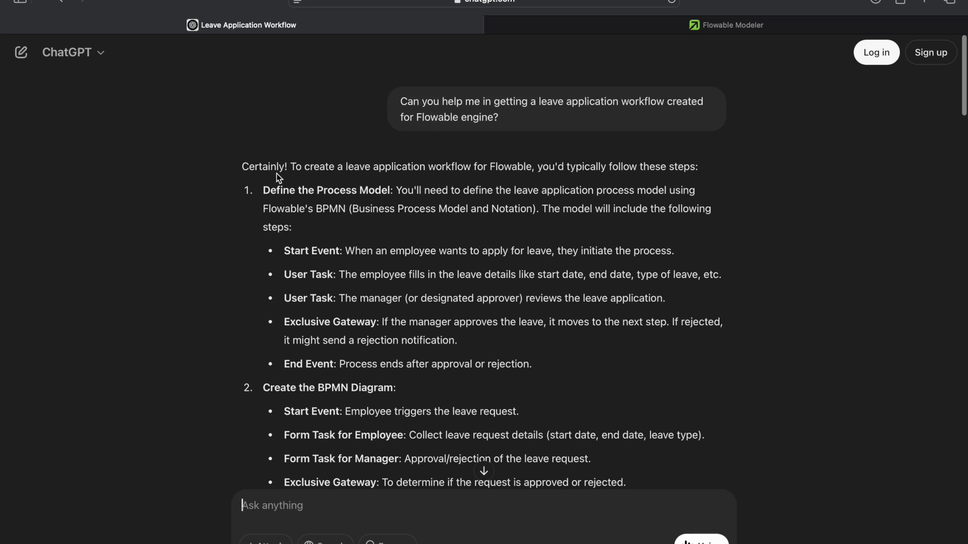
Step: Read the ChatGPT answer's process model steps, example BPMN diagram structure and BPMN XML snippet for the leave application workflow
drag(247, 166, 293, 168)
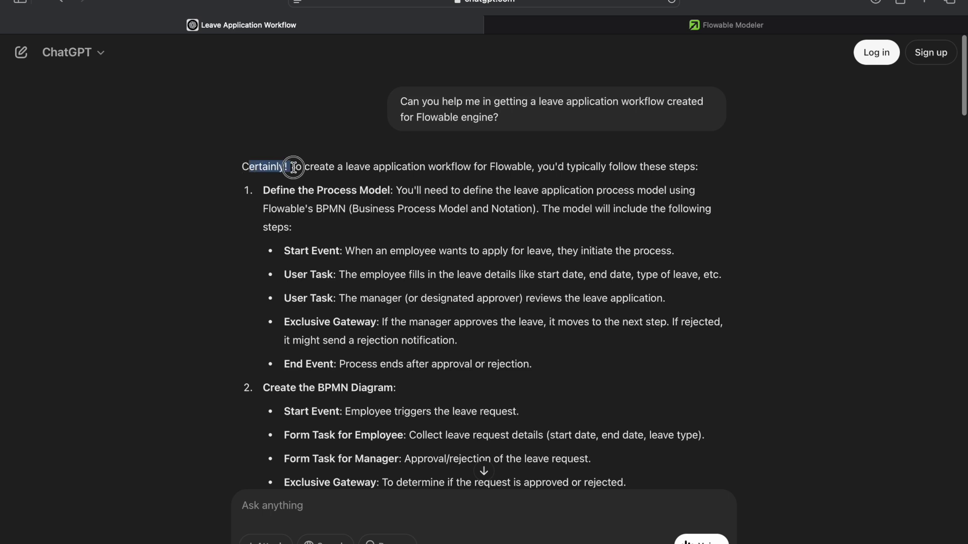
click(353, 171)
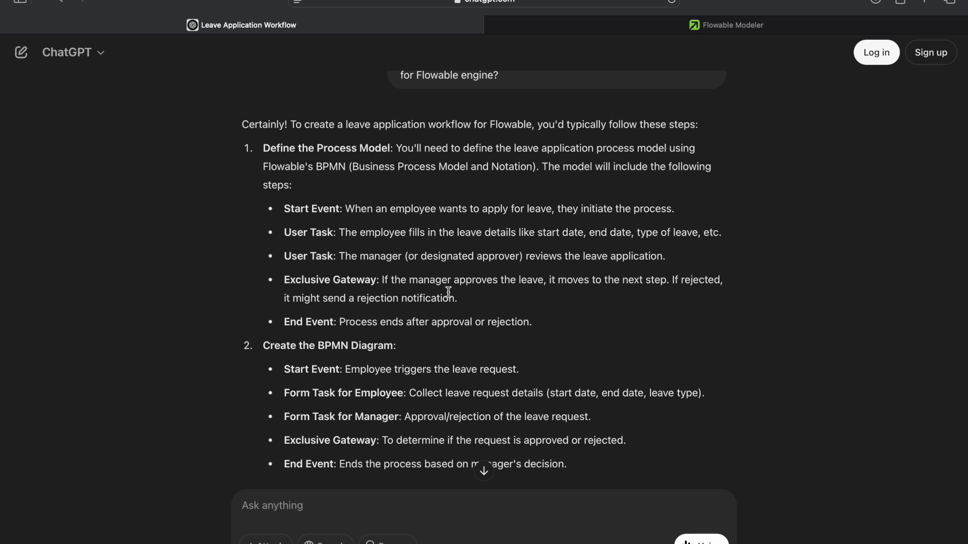
scroll(448, 292, down, 5)
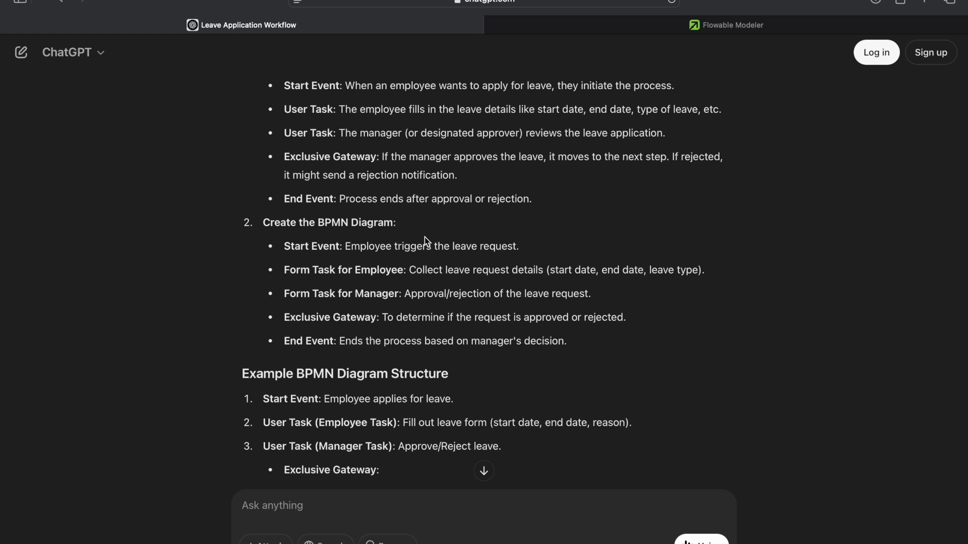
scroll(413, 311, down, 5)
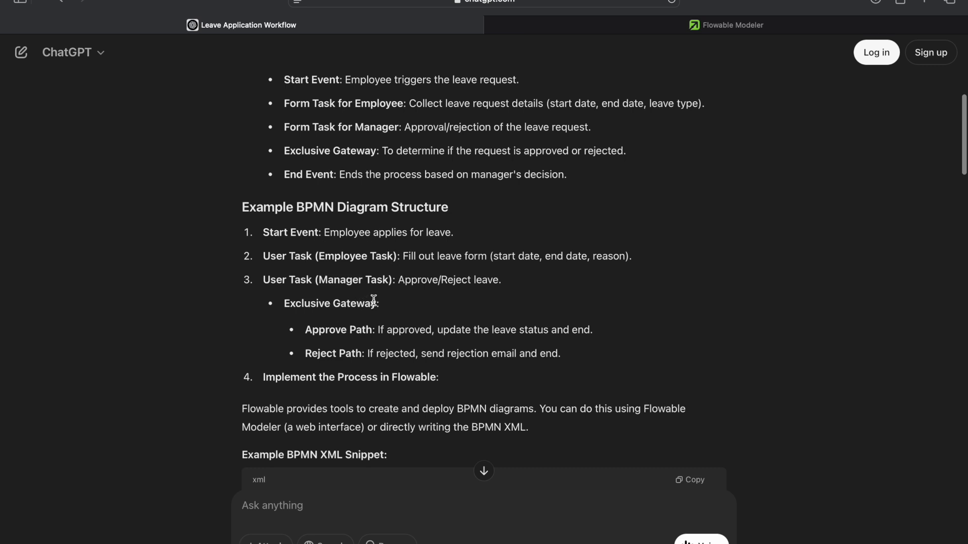
scroll(341, 344, down, 2)
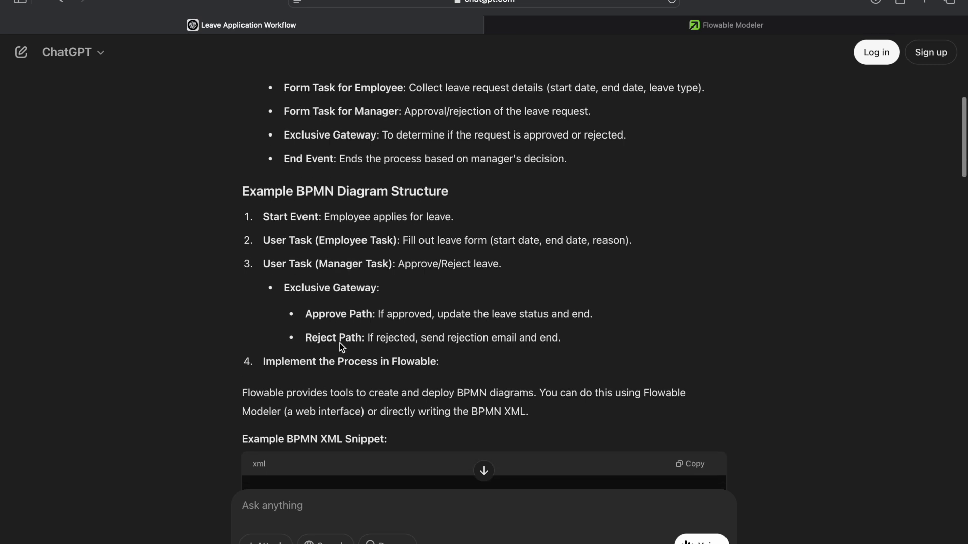
scroll(340, 342, down, 3)
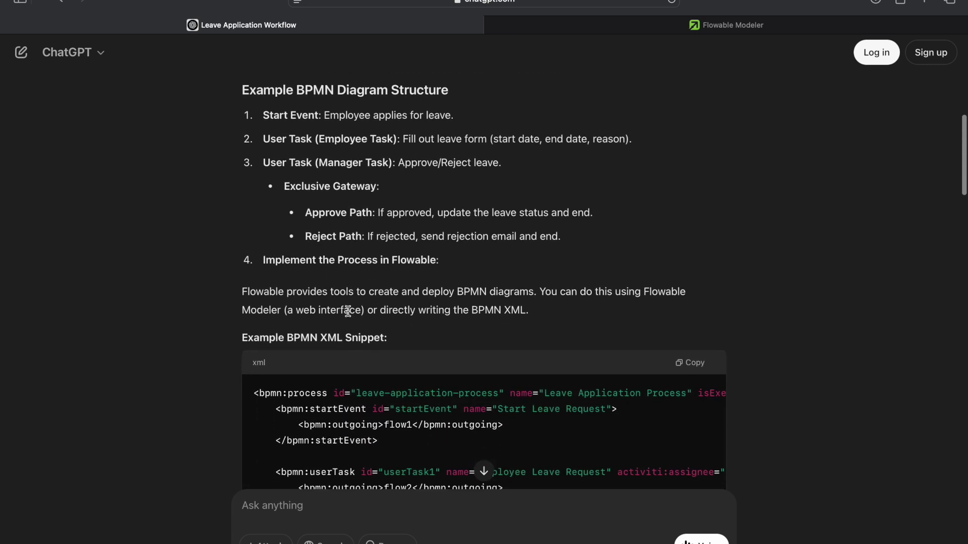
scroll(414, 282, down, 7)
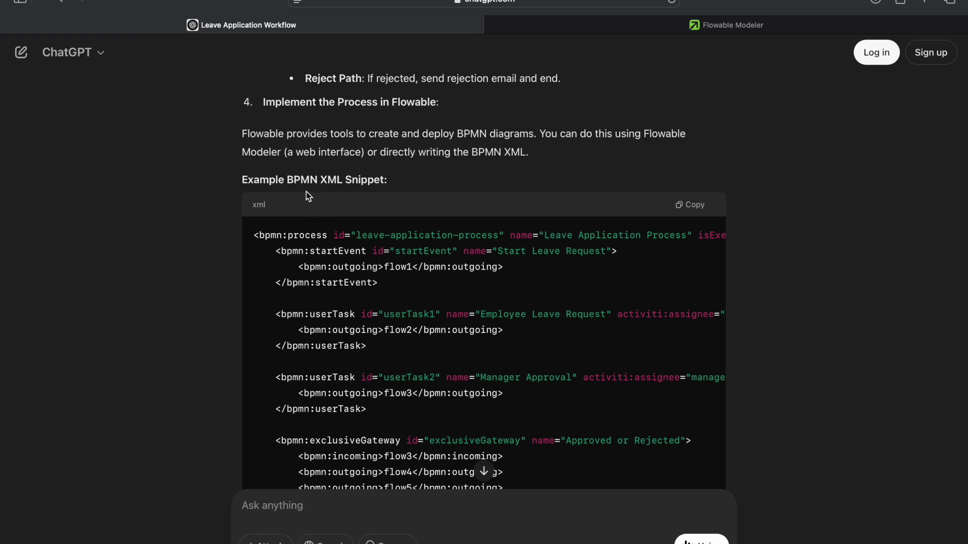
scroll(384, 278, down, 2)
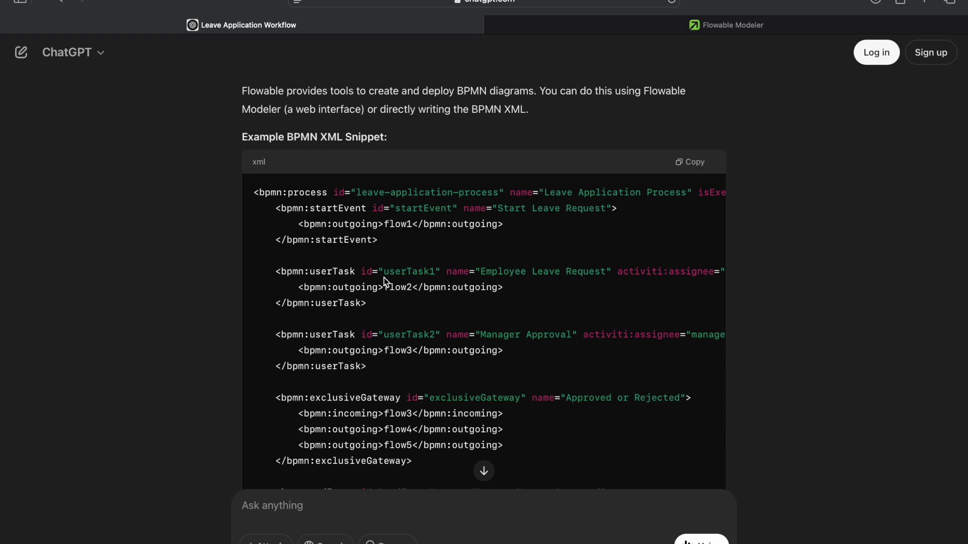
scroll(383, 277, down, 3)
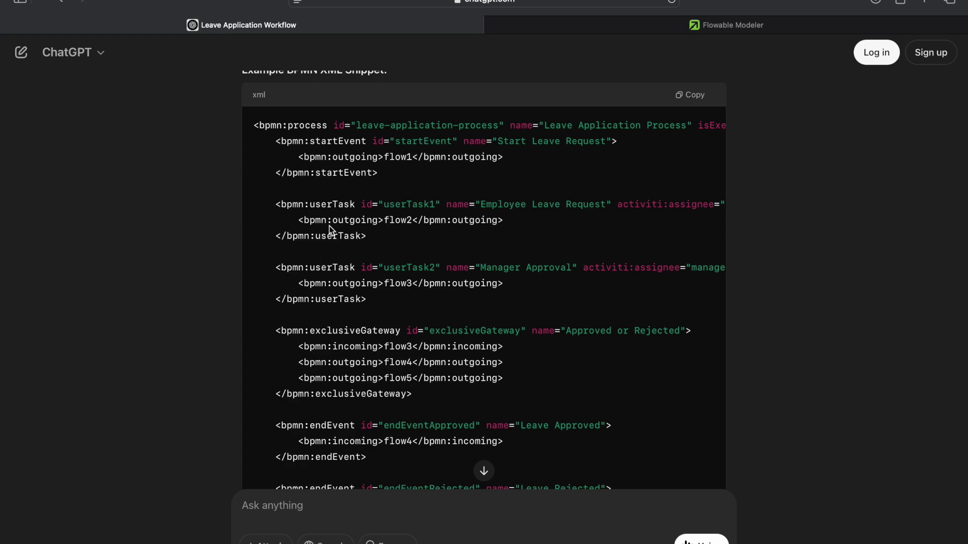
scroll(329, 225, up, 3)
scroll(329, 226, down, 8)
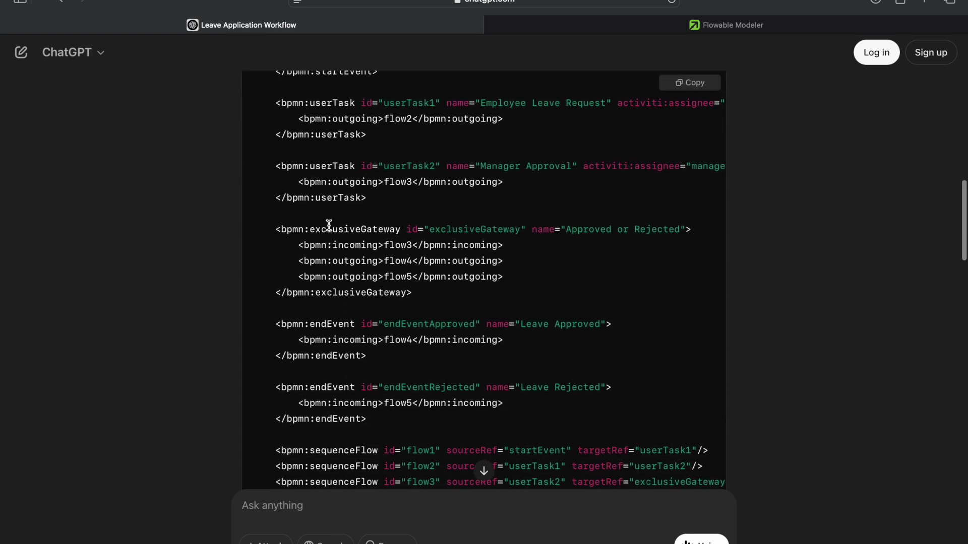
Step: Read the answer's remaining sections on deployment, user task forms, notifications, process variables and example REST API calls
scroll(328, 226, down, 10)
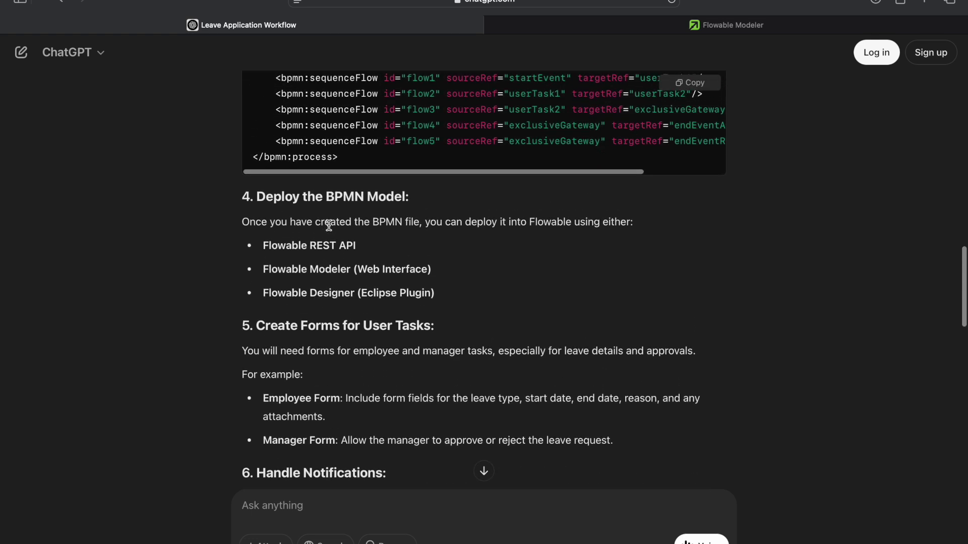
scroll(363, 192, down, 1)
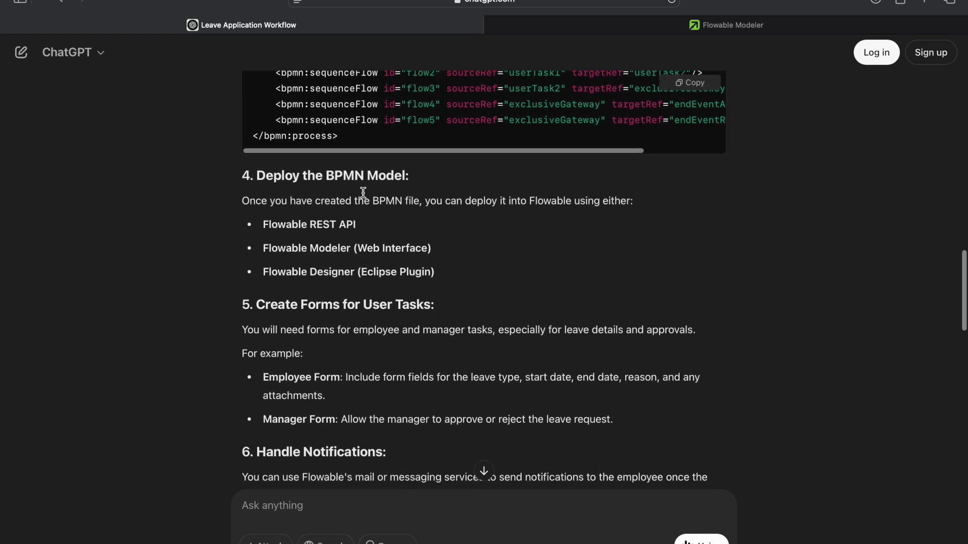
scroll(363, 192, down, 2)
scroll(378, 264, down, 4)
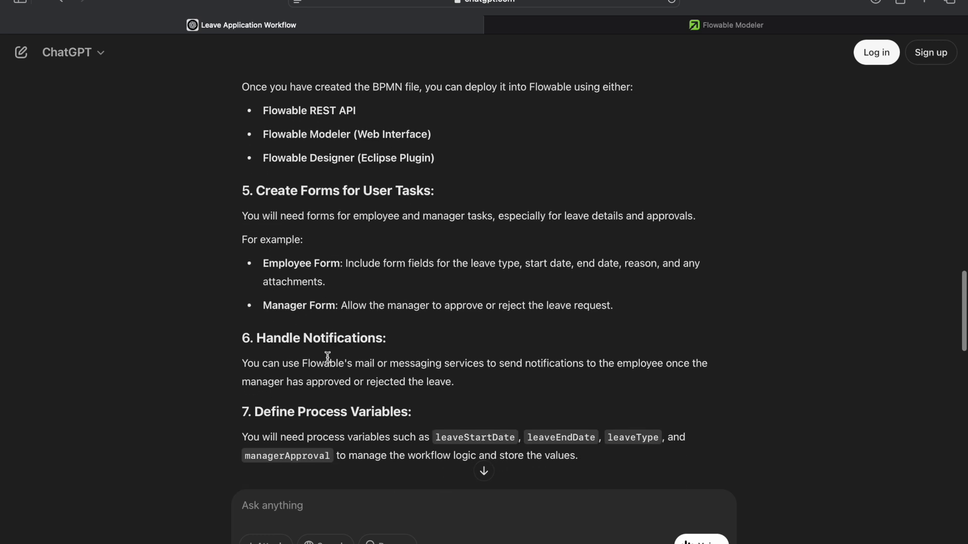
scroll(324, 403, down, 8)
scroll(323, 404, down, 8)
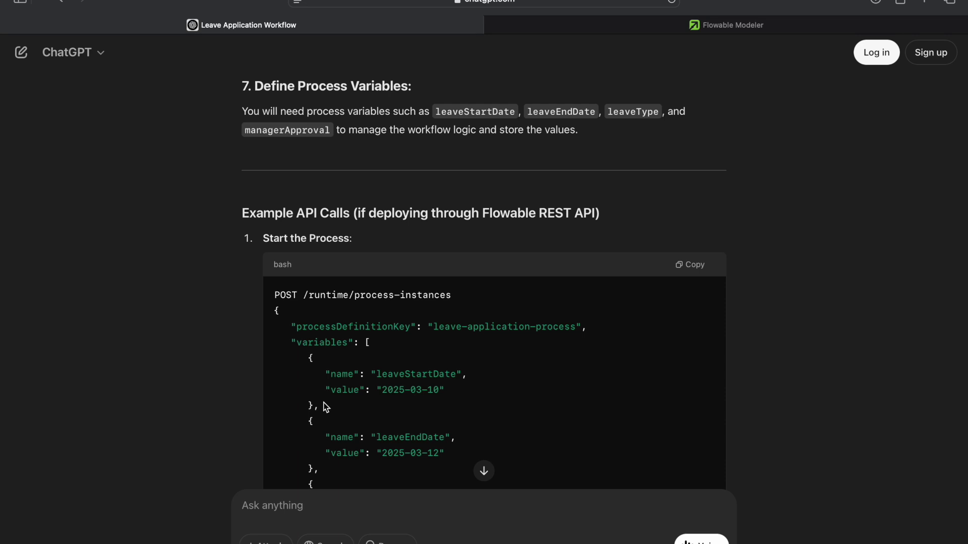
scroll(323, 404, down, 6)
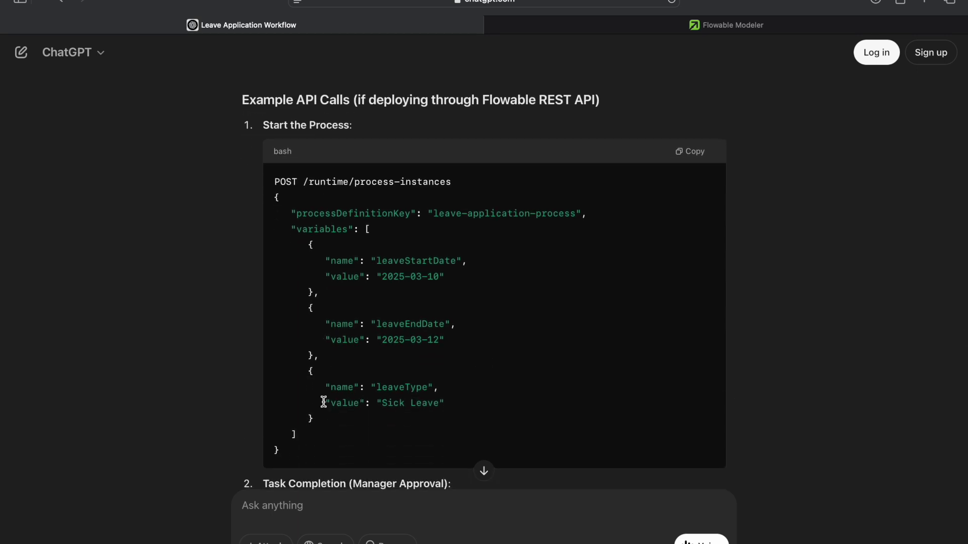
scroll(310, 401, down, 8)
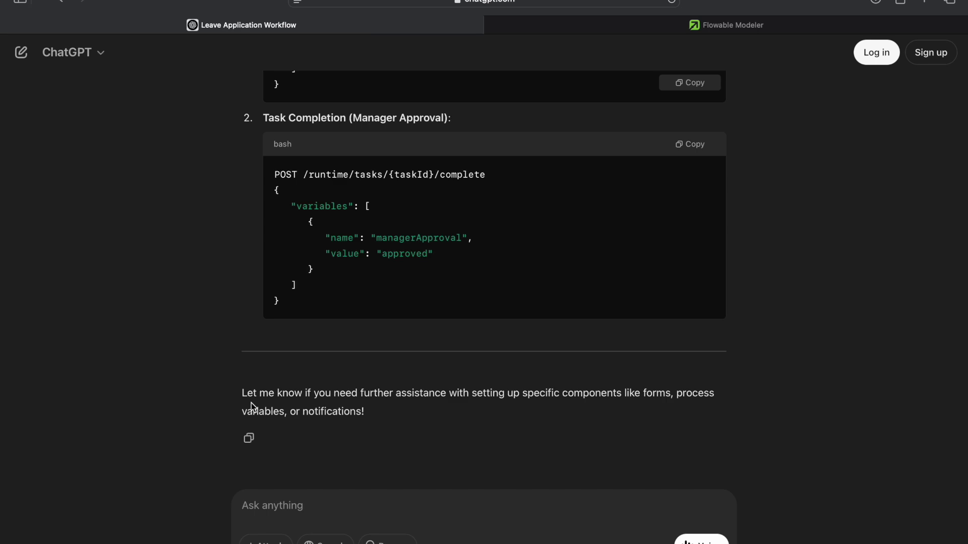
Step: Copy the example BPMN XML snippet from the ChatGPT answer
scroll(252, 403, up, 10)
scroll(251, 403, up, 12)
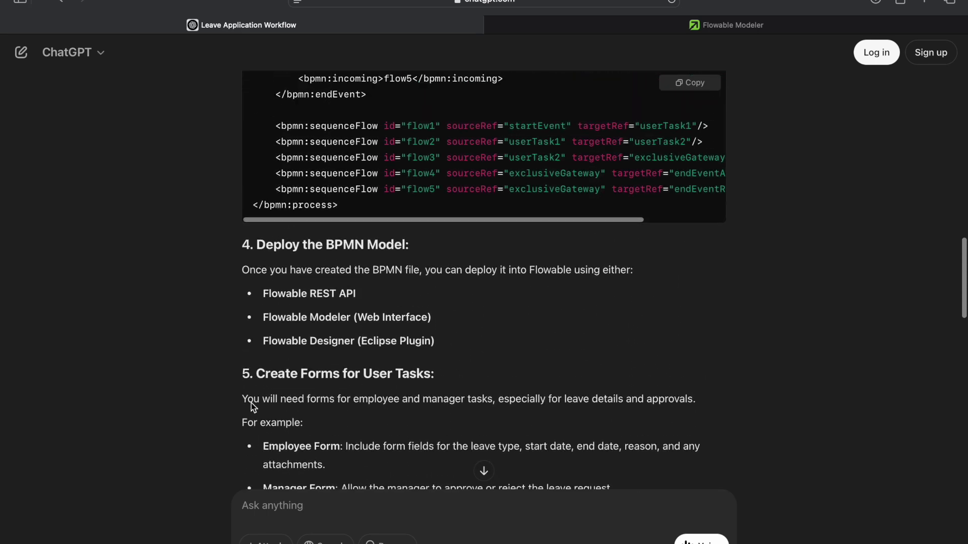
scroll(253, 408, up, 5)
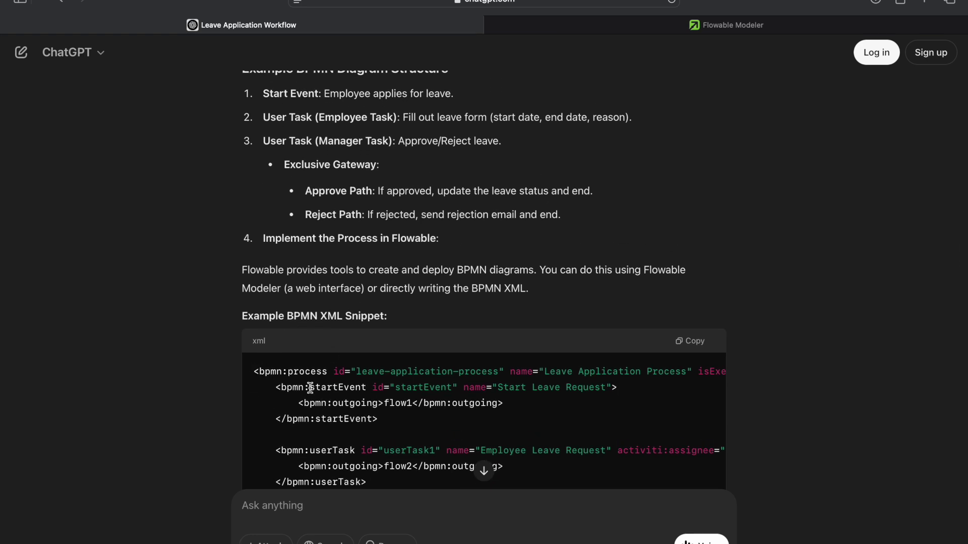
click(691, 341)
key(super+Tab)
key(super+Tab)
key(super+Tab)
key(super+Tab)
click(331, 31)
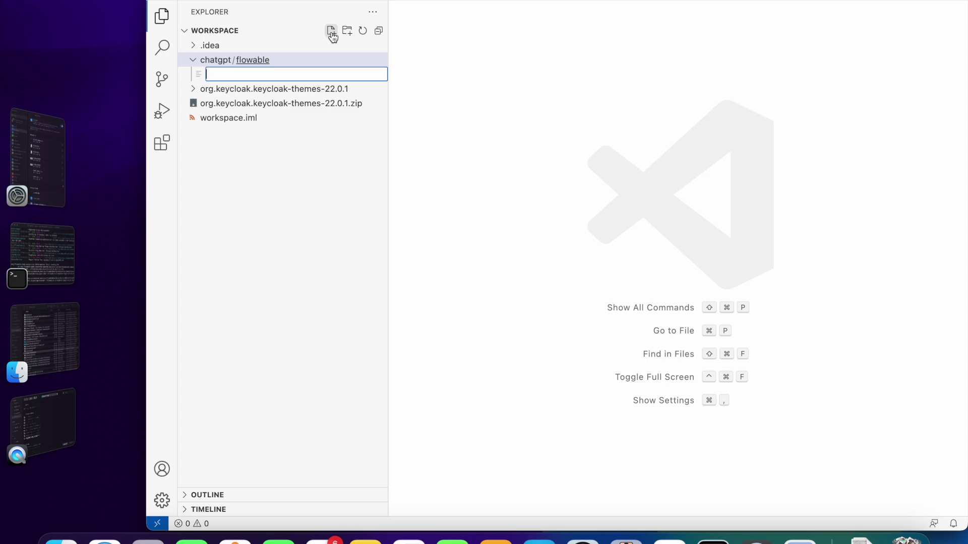
key(super+Tab)
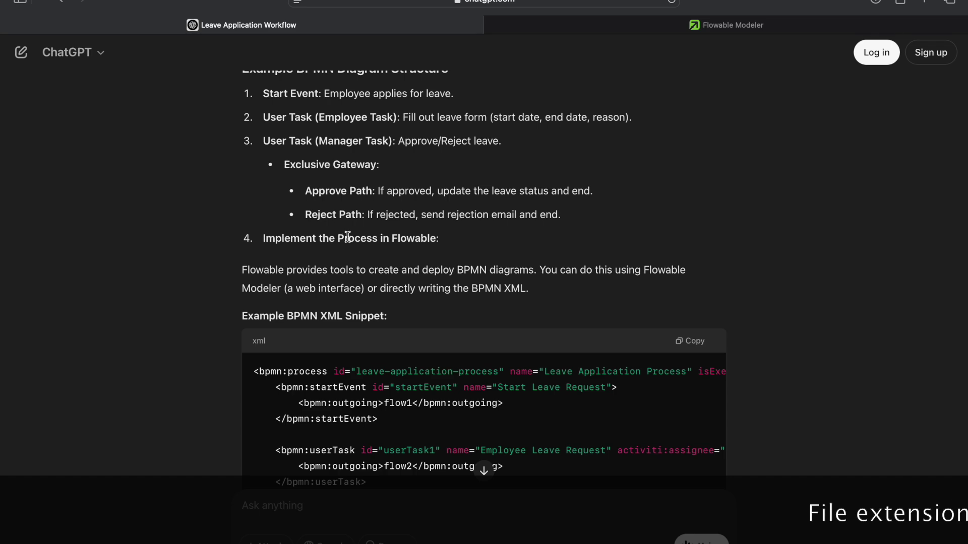
Step: Look back through the answer's diagram structure, XML snippet and deployment sections for guidance on the BPMN file
scroll(347, 237, up, 5)
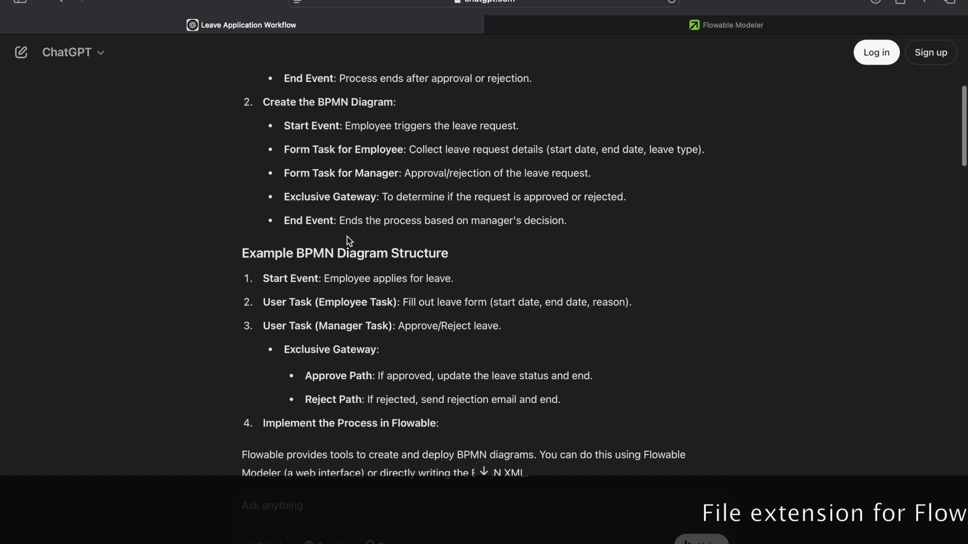
scroll(346, 237, up, 6)
scroll(347, 237, down, 1)
scroll(347, 237, up, 1)
scroll(347, 237, down, 9)
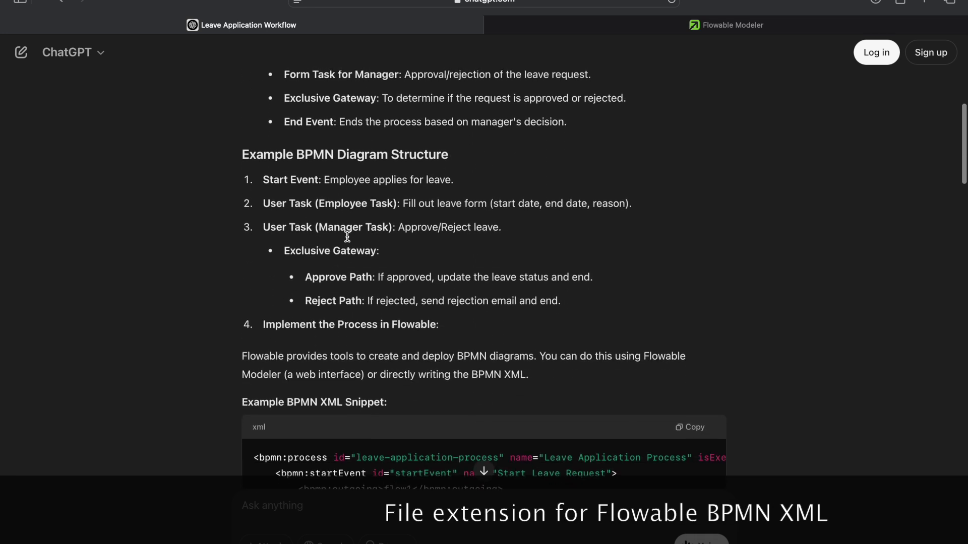
scroll(347, 237, down, 1)
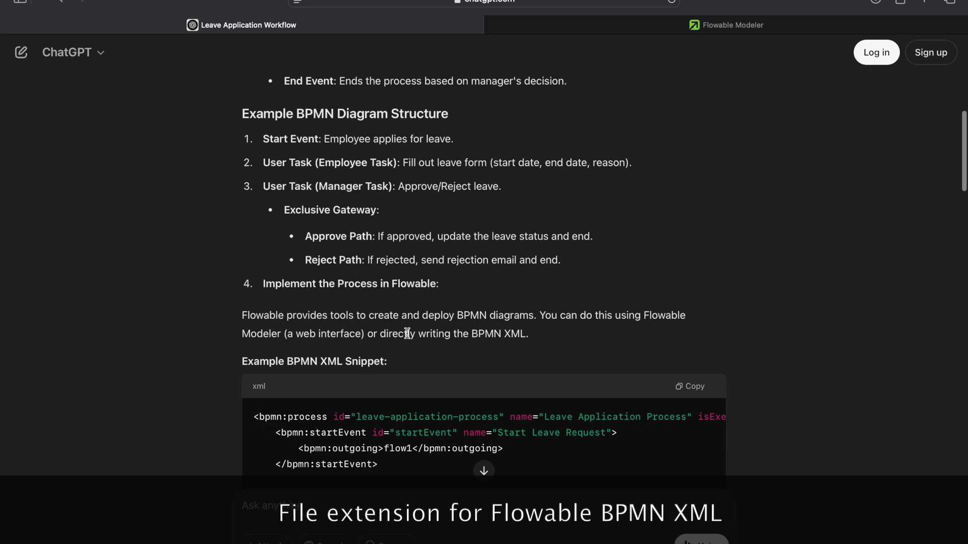
scroll(499, 333, down, 3)
scroll(497, 332, down, 20)
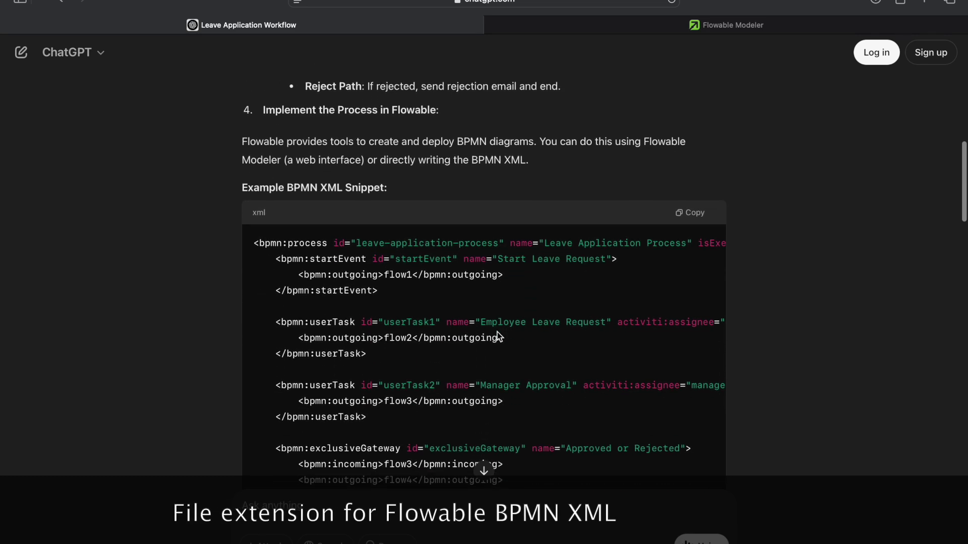
scroll(497, 331, down, 8)
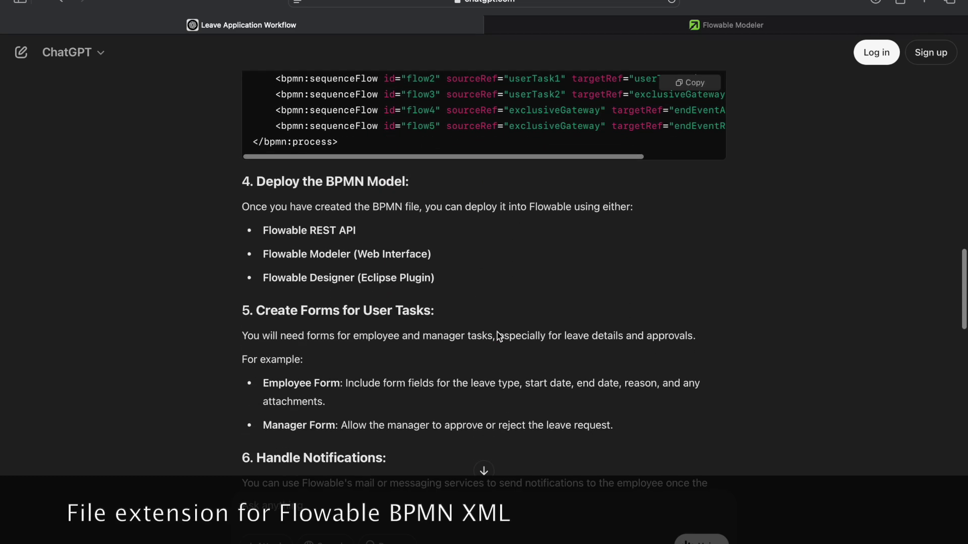
scroll(497, 332, up, 3)
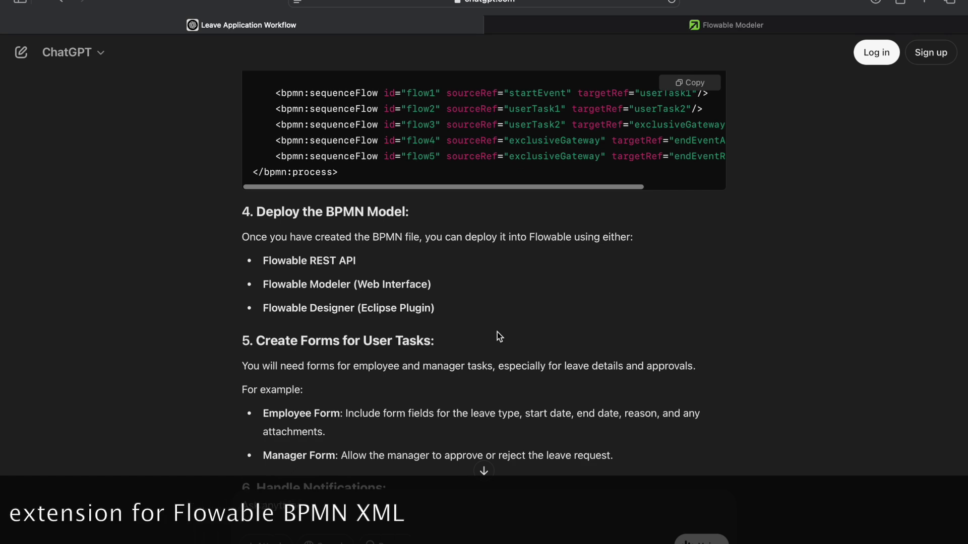
Step: Switch to VS Code, create leaveApplication.bpmn20.xml in the chatgpt/flowable folder, and paste the copied BPMN XML into it
key(super+Tab)
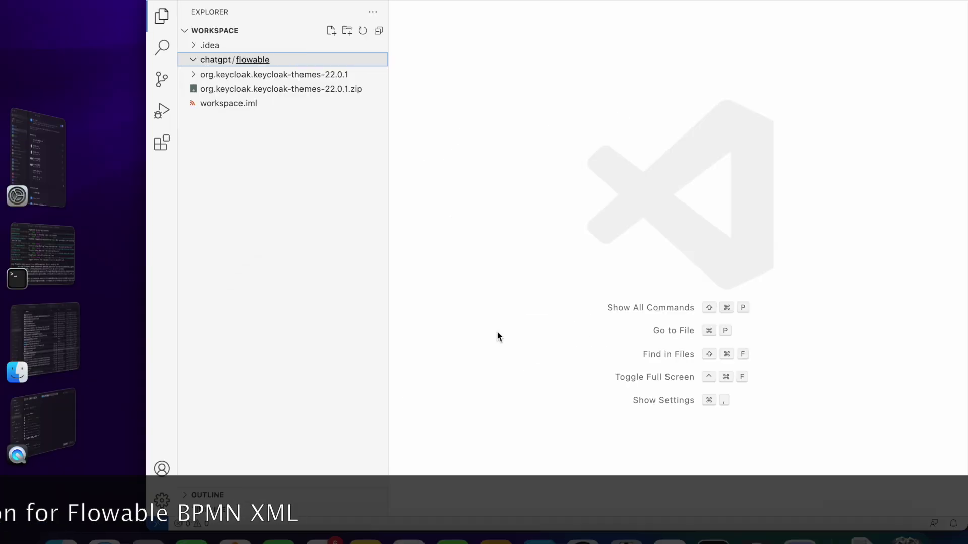
click(332, 32)
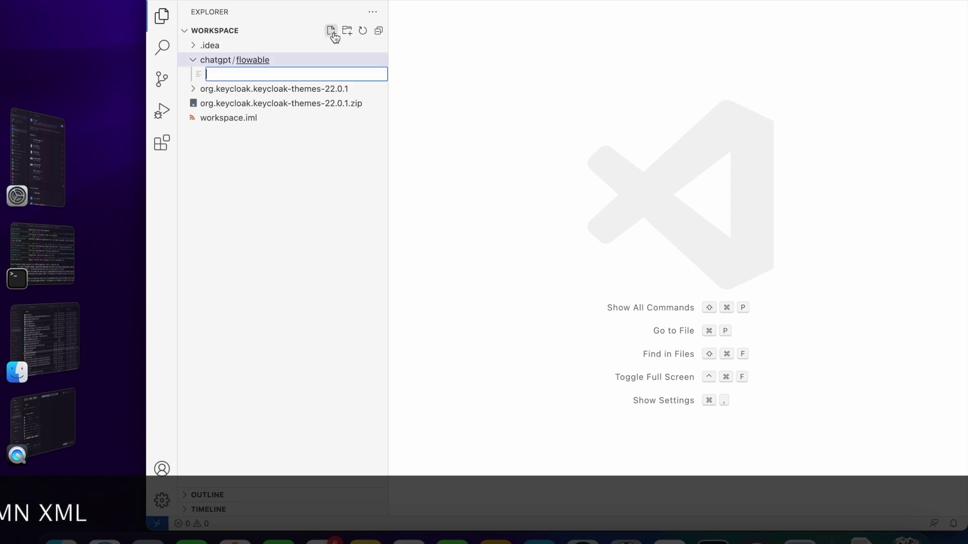
text(leaveAp)
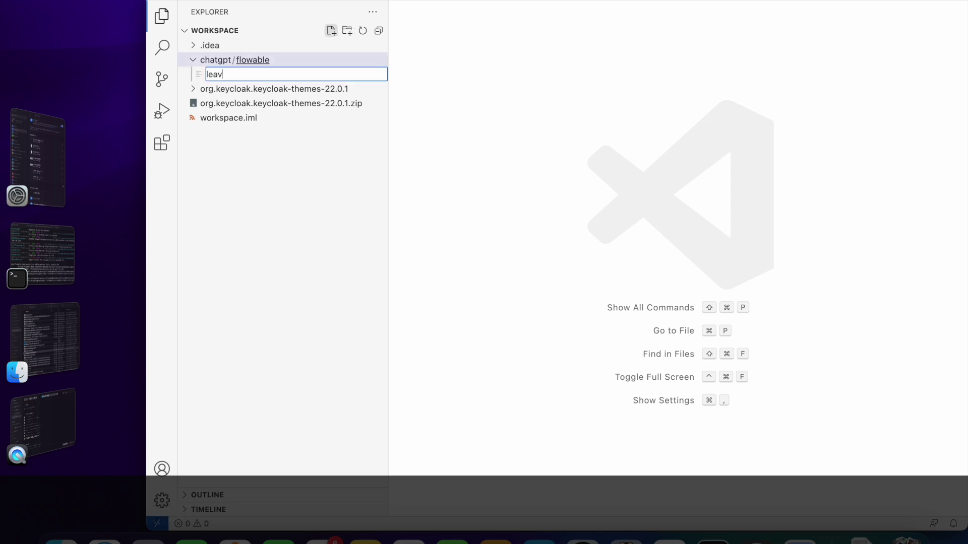
text(plication.bpmn20.xml)
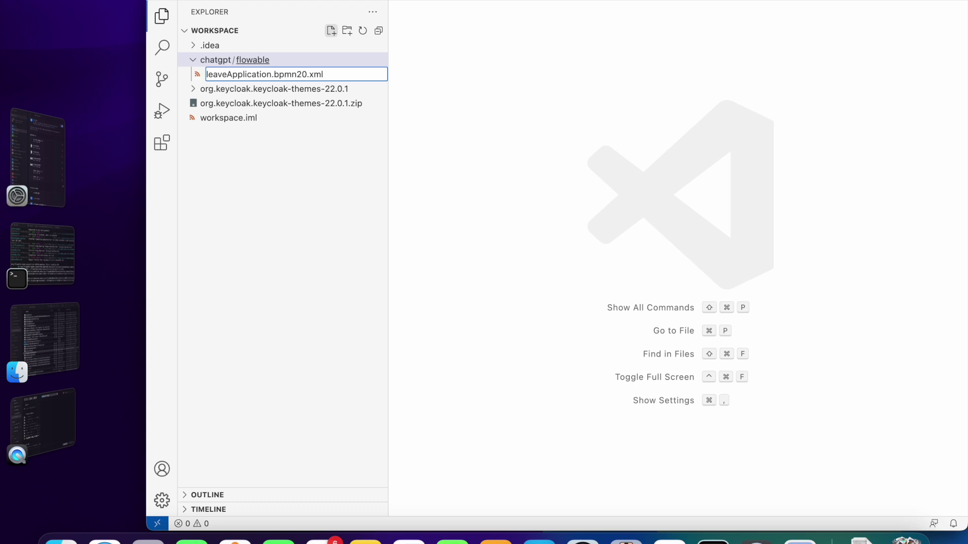
key(Return)
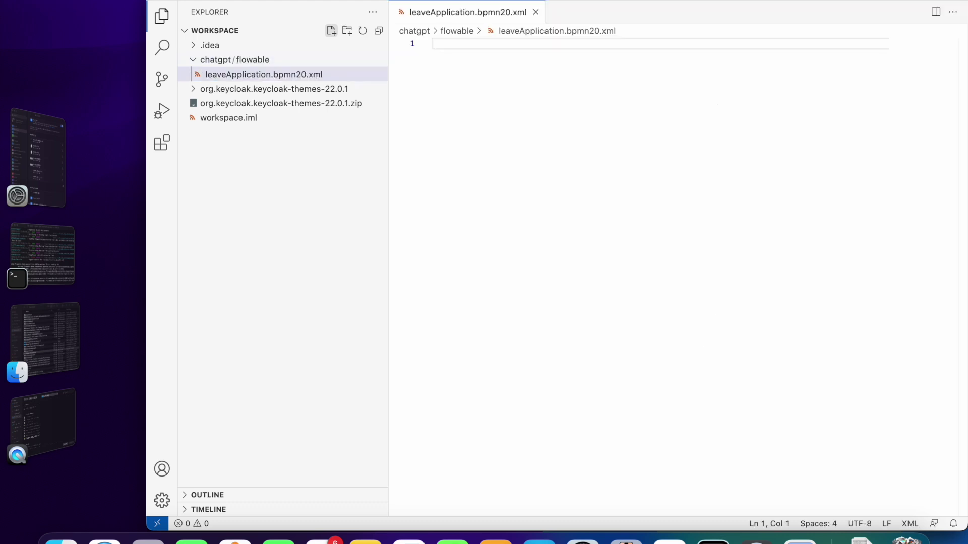
key(super+v)
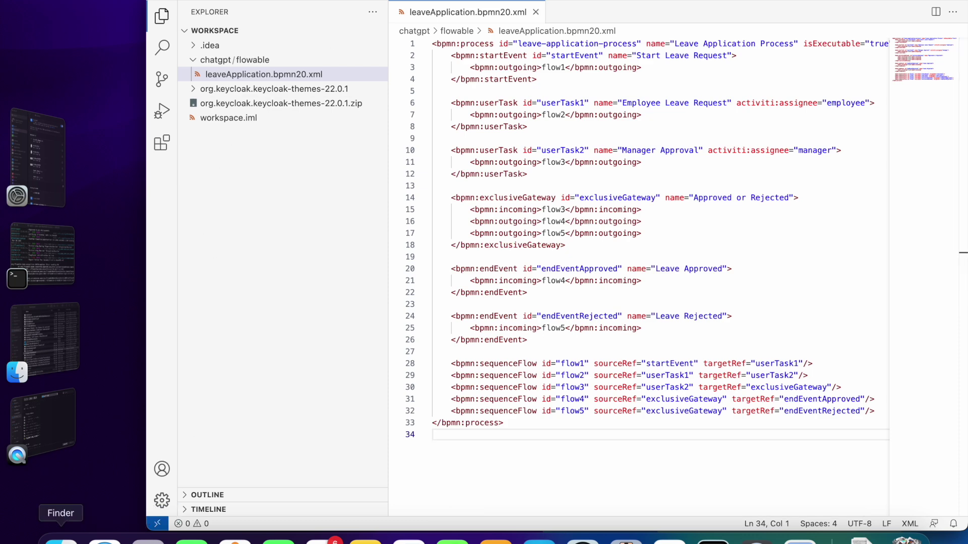
Step: Switch to ChatGPT in the browser, ask "what should be the filename for flowable xml?" and highlight the .bpmn20.xml extension in the answer
click(104, 541)
scroll(360, 479, down, 5)
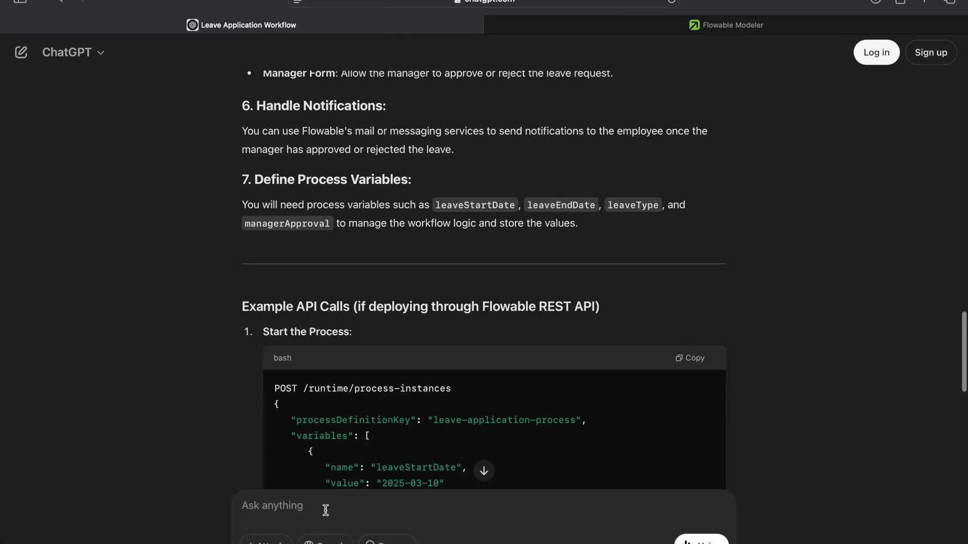
click(322, 514)
text(wh)
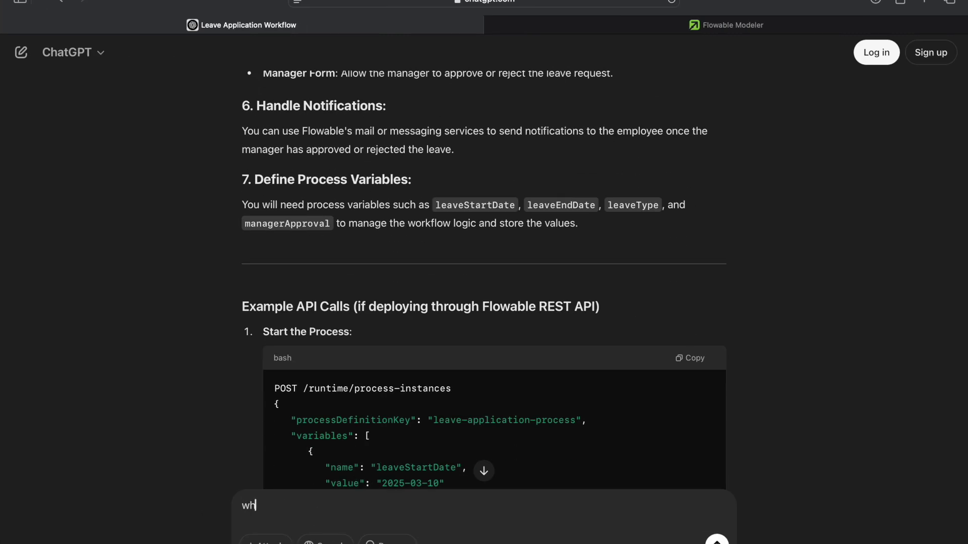
text(at shou)
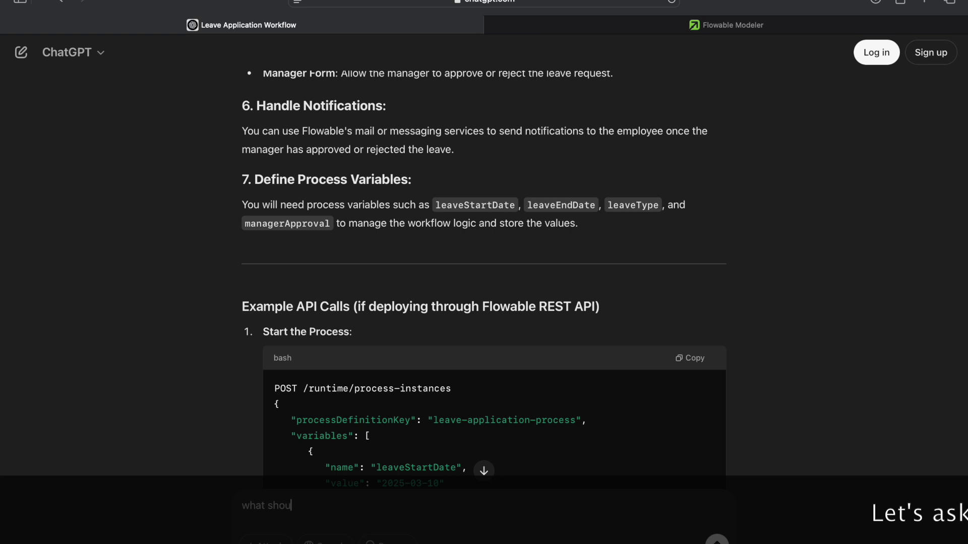
text(ld be th)
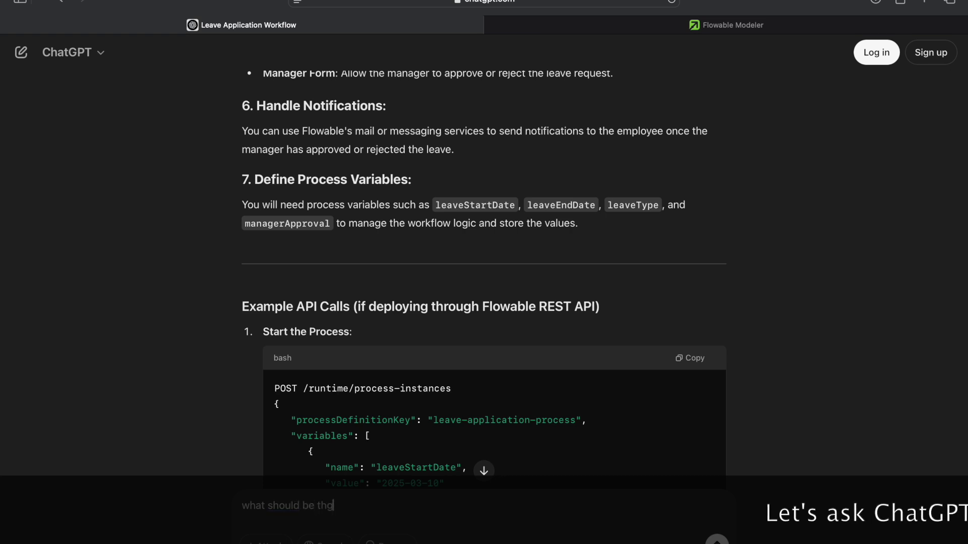
text(e )
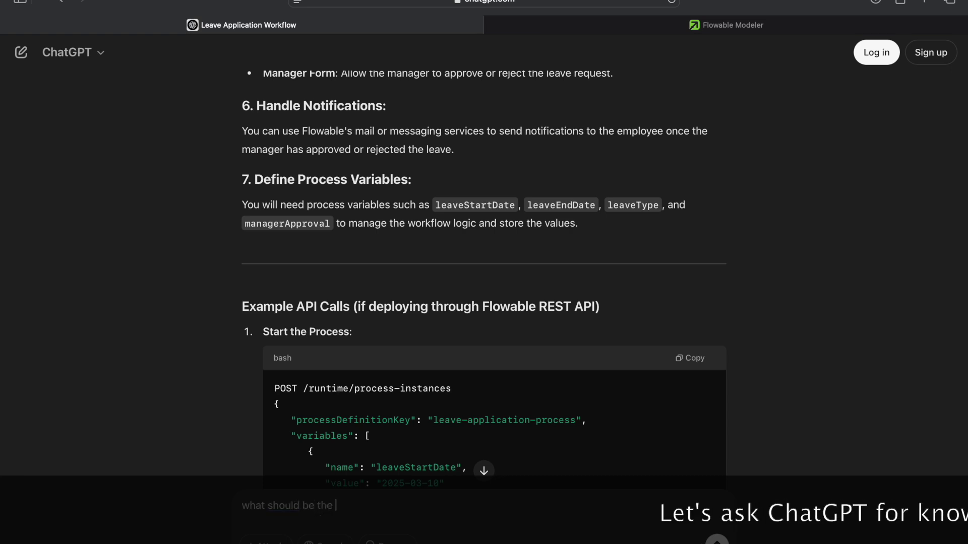
text(filen)
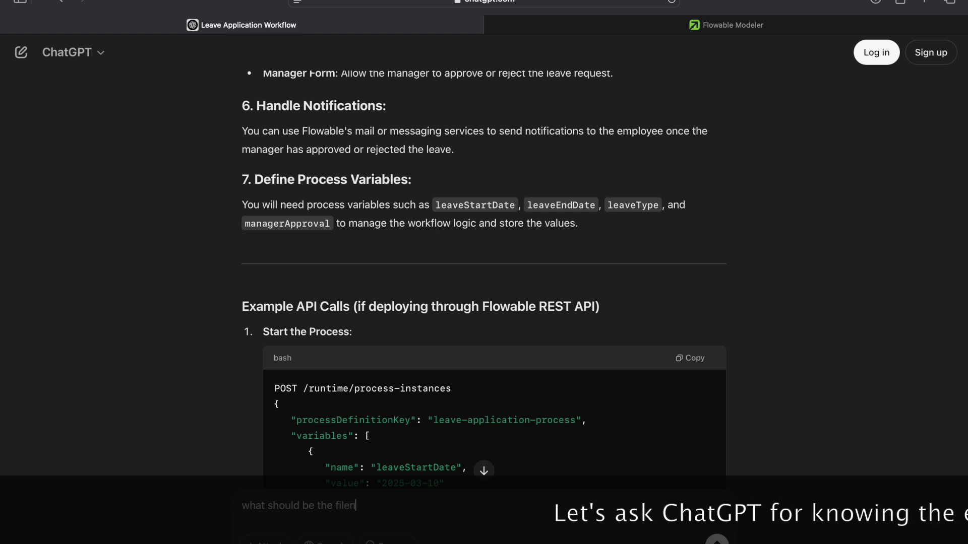
text(am)
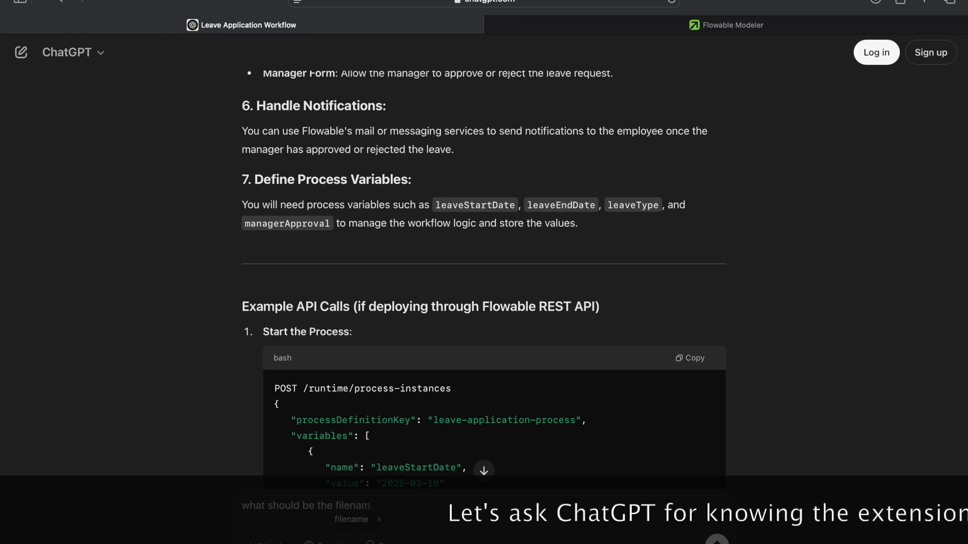
text(e)
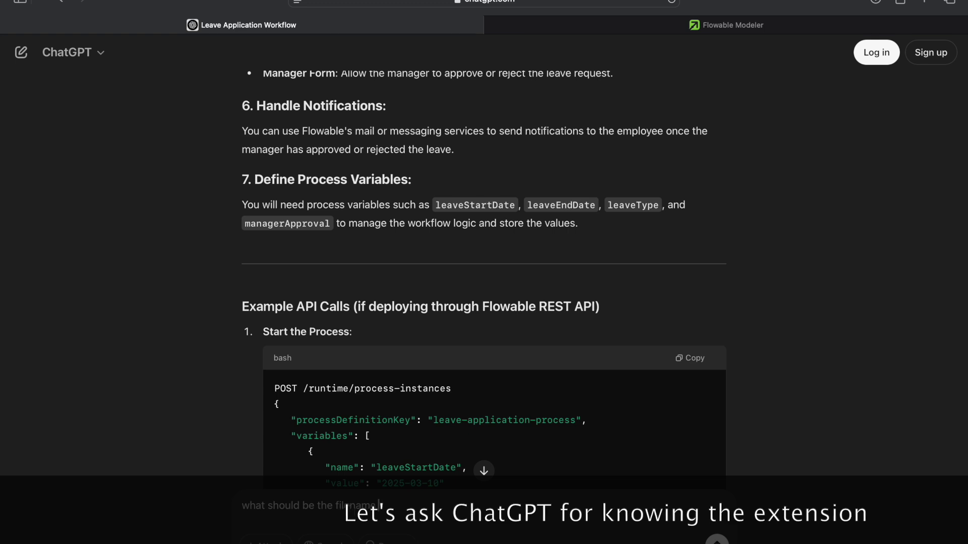
text( for fl)
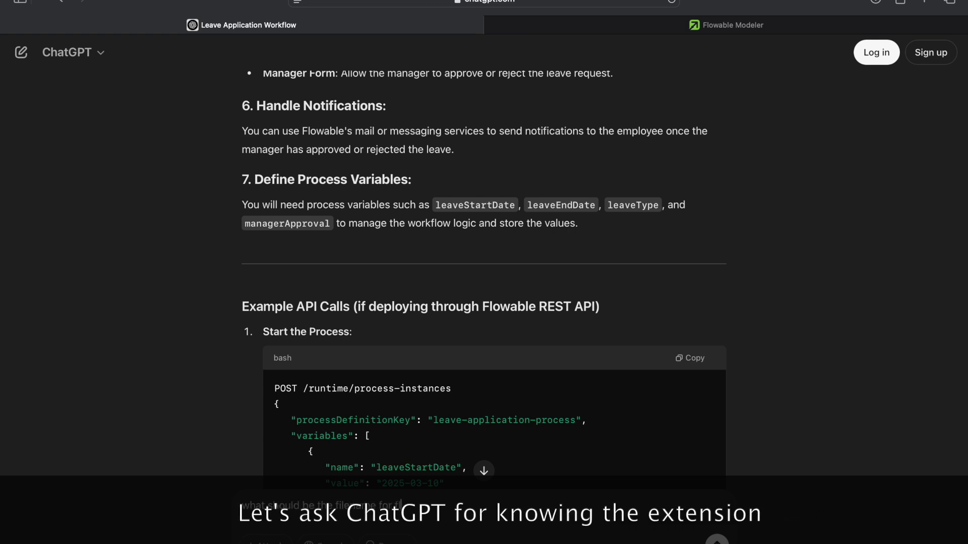
text(owable)
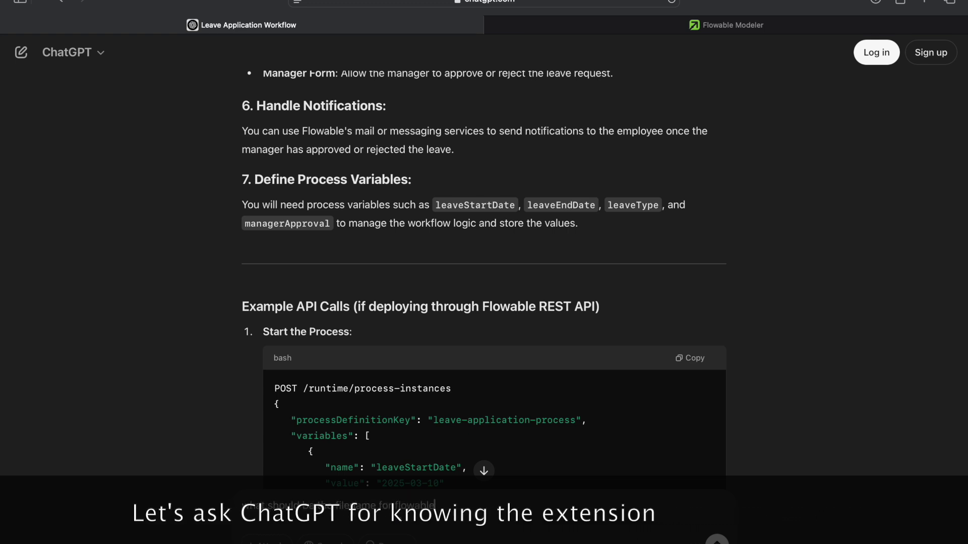
text( xml)
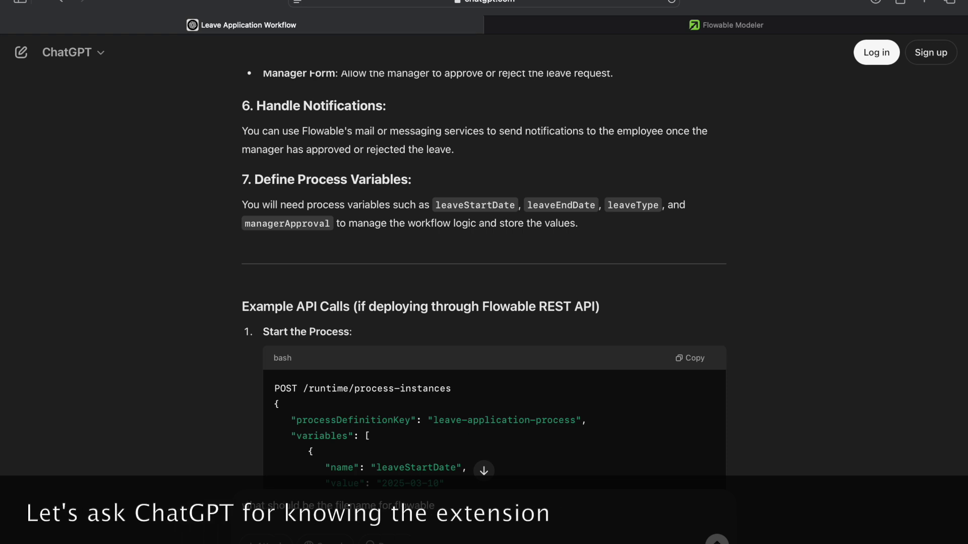
text(?)
key(Return)
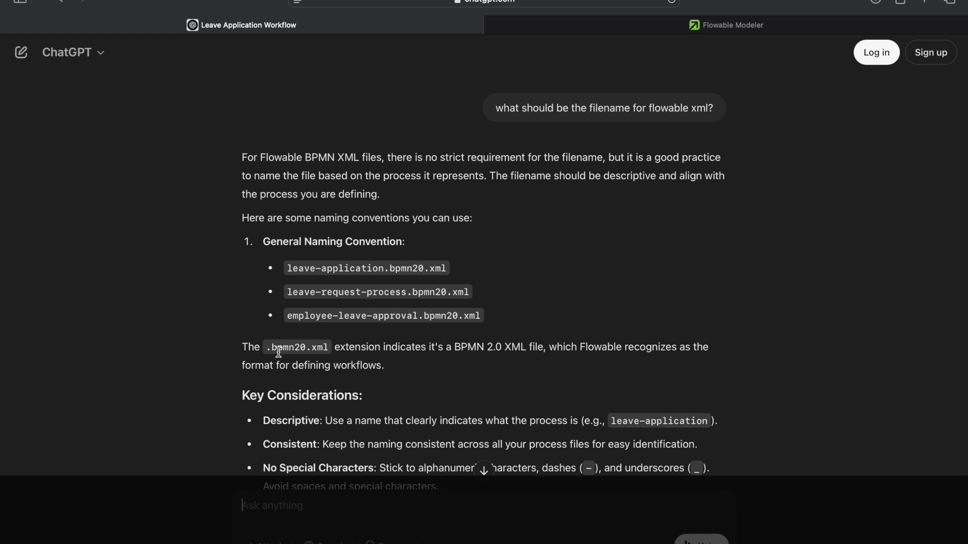
drag(267, 353, 332, 351)
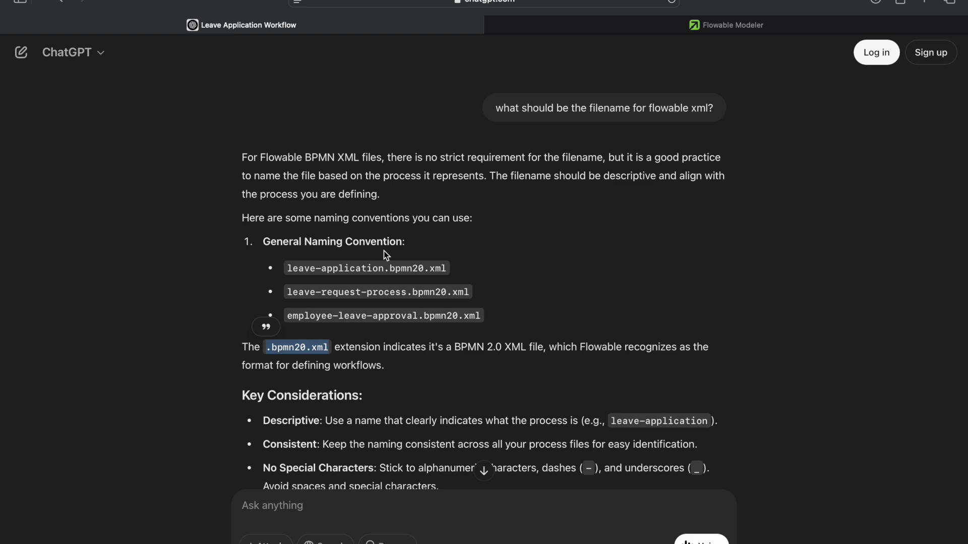
Step: Switch to Flowable Modeler and start importing a process model
key(super+Tab)
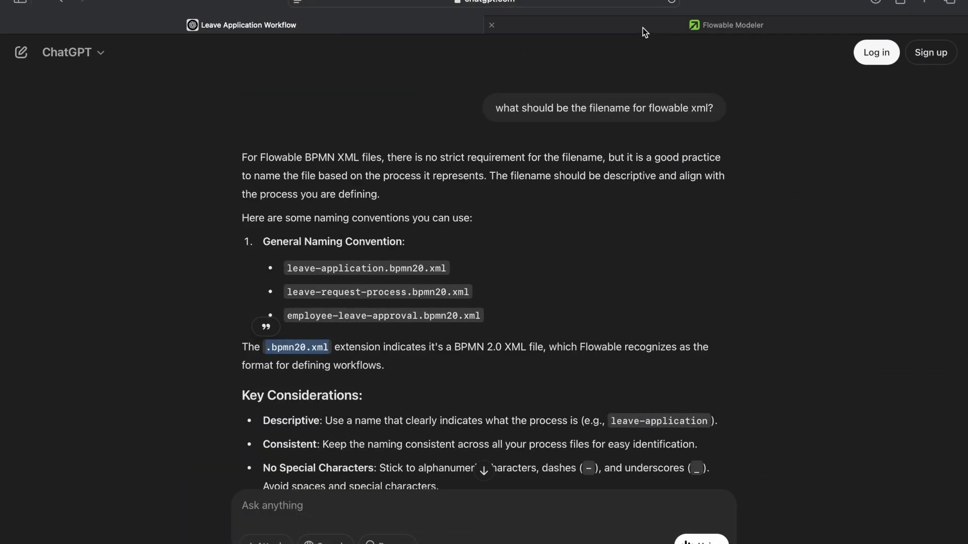
click(643, 26)
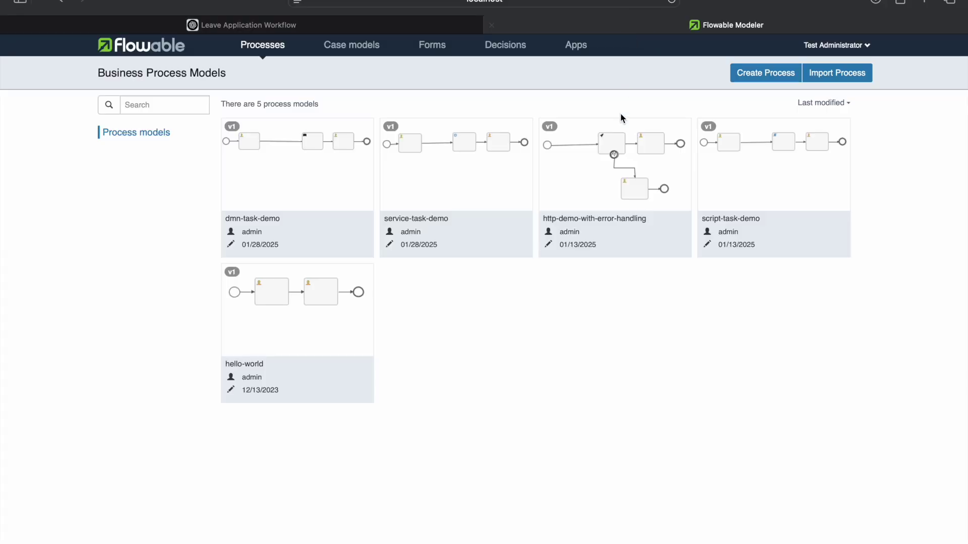
click(831, 82)
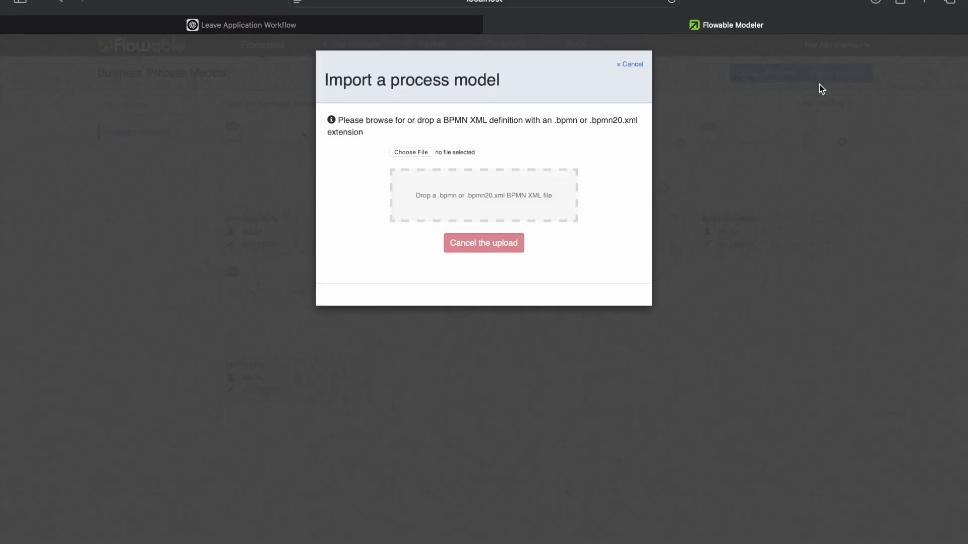
Step: Try to import leaveApplication.bpmn20.xml from the Documents/workspace/chatgpt/flowable folder as the process model
click(411, 153)
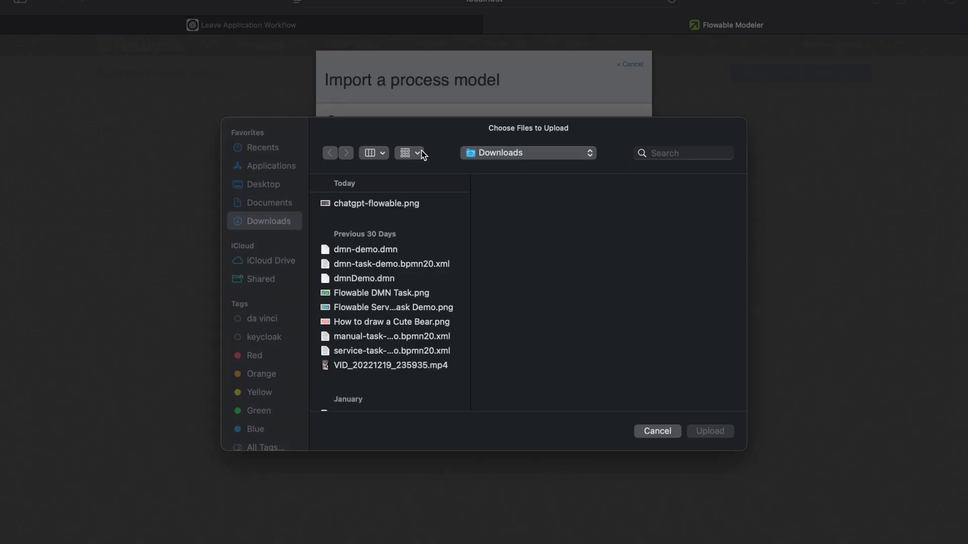
click(272, 204)
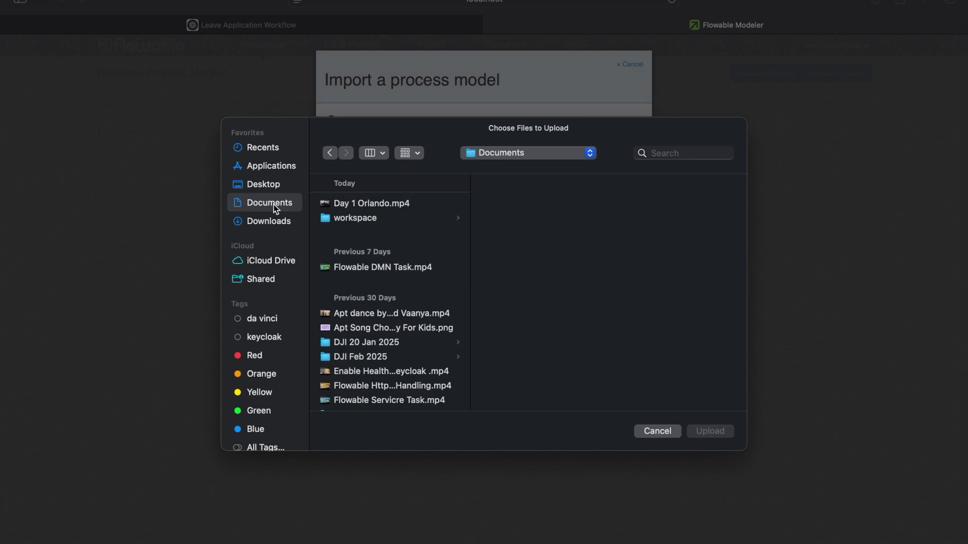
click(364, 218)
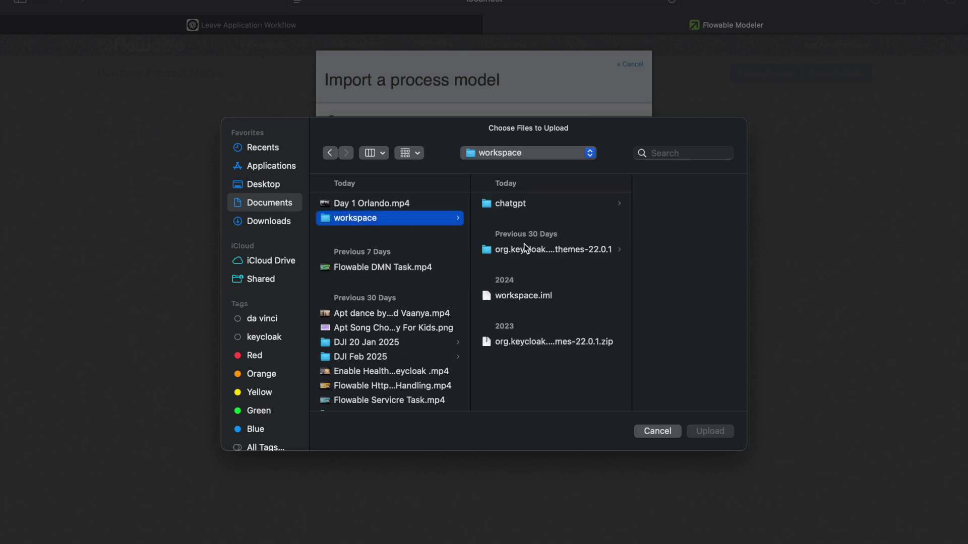
click(531, 205)
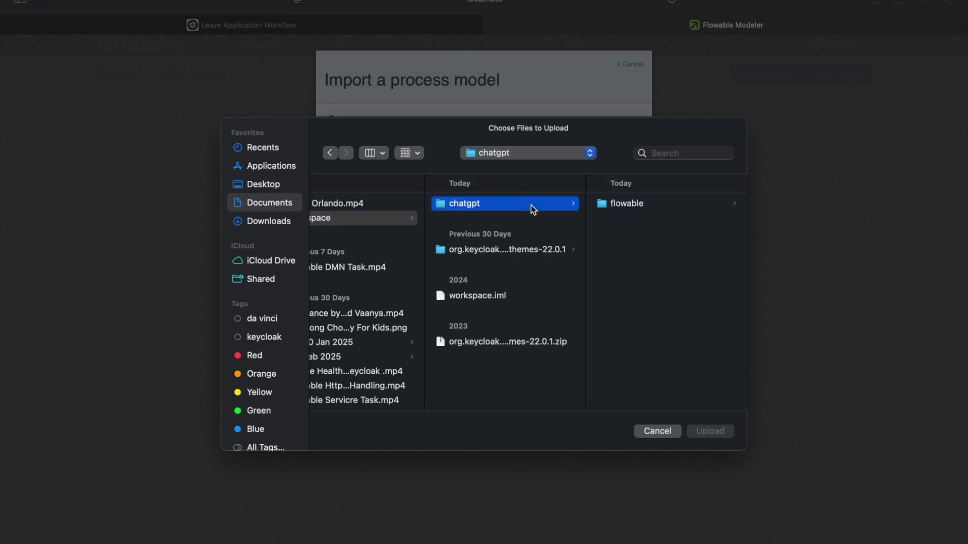
click(623, 205)
click(643, 206)
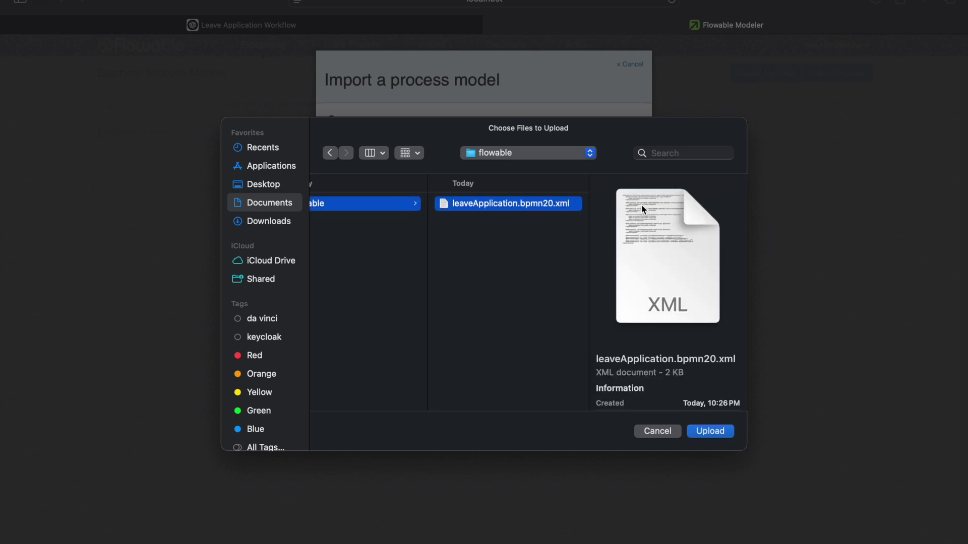
click(712, 433)
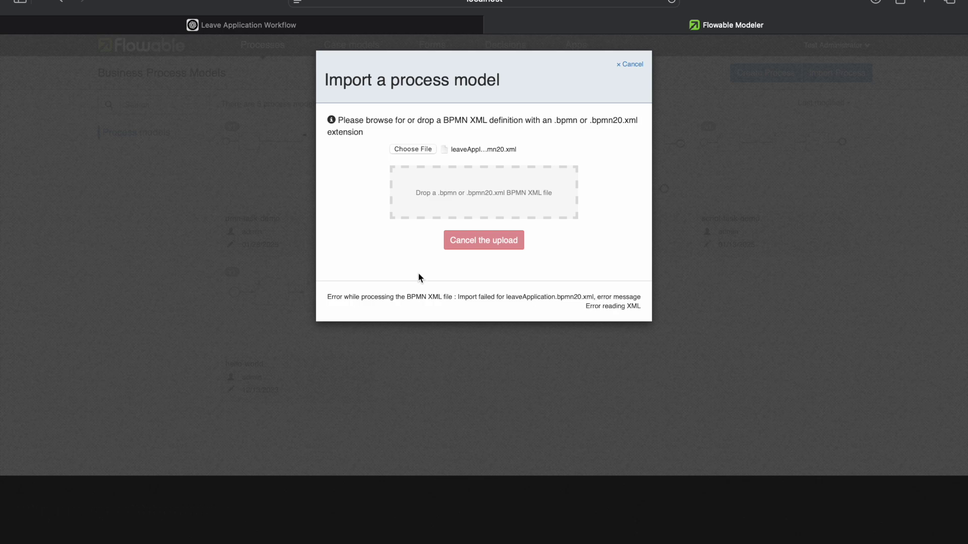
Step: Return to ChatGPT and send "I am facing issue importing the workflow in modeler." together with Flowable Modeler's BPMN XML import error text
key(ctrl+shift+Tab)
text(I am facing issues)
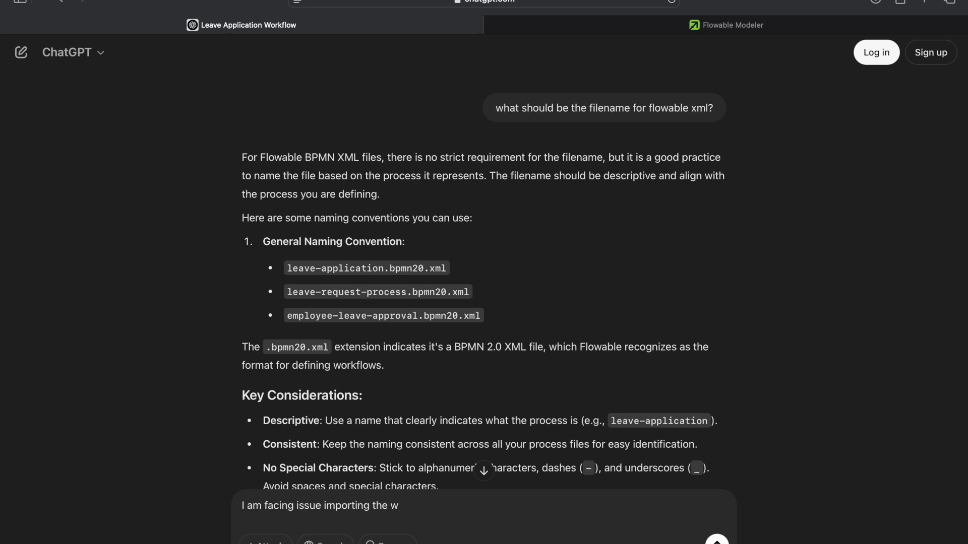
text(orkflow in mofdekl)
key(BackSpace)
key(BackSpace)
key(BackSpace)
key(BackSpace)
key(BackSpace)
text(deler.)
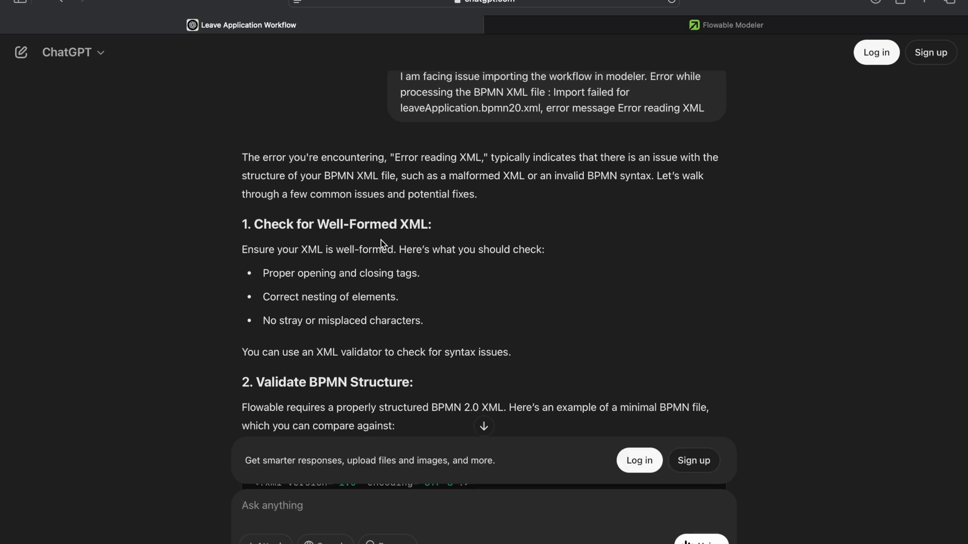
Step: Read the troubleshooting answer on well-formed XML, BPMN structure, header namespaces, missing tags, Flowable-specific elements, the minimal BPMN file, logs and formatting
scroll(382, 242, down, 3)
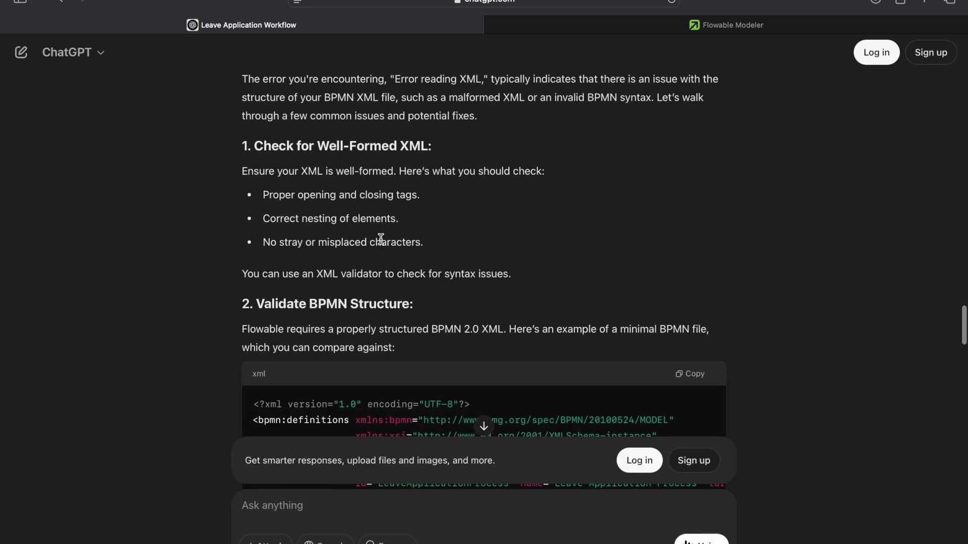
scroll(351, 264, down, 3)
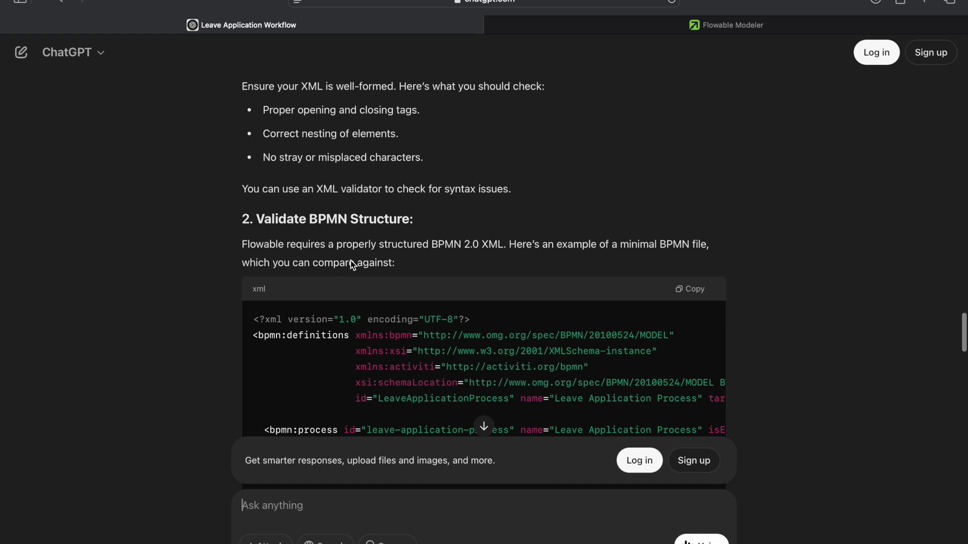
scroll(346, 238, down, 5)
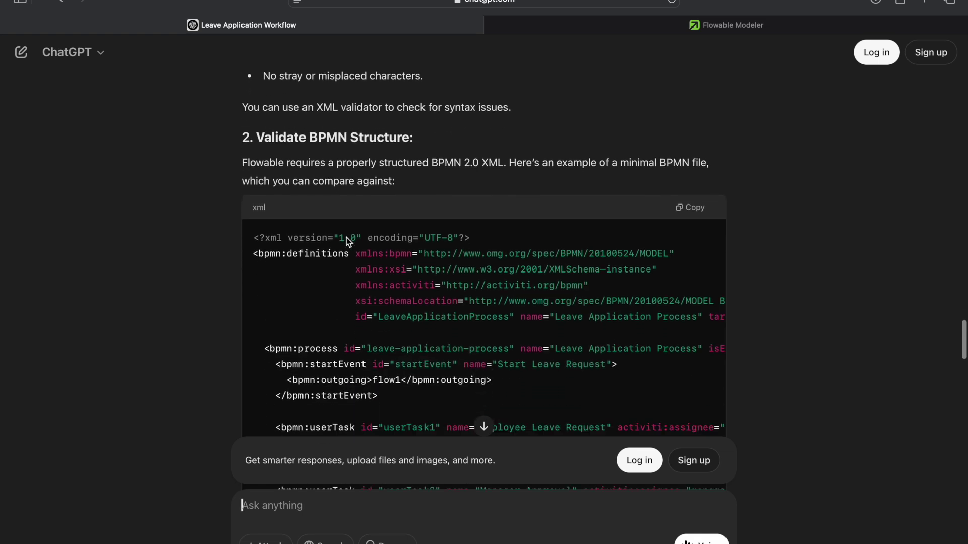
scroll(346, 237, down, 1)
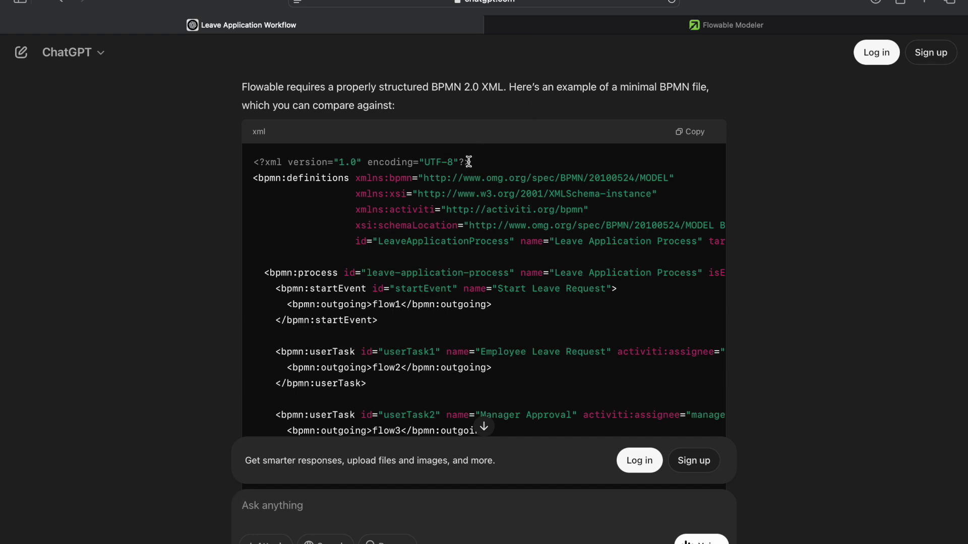
scroll(496, 239, down, 5)
scroll(496, 241, down, 12)
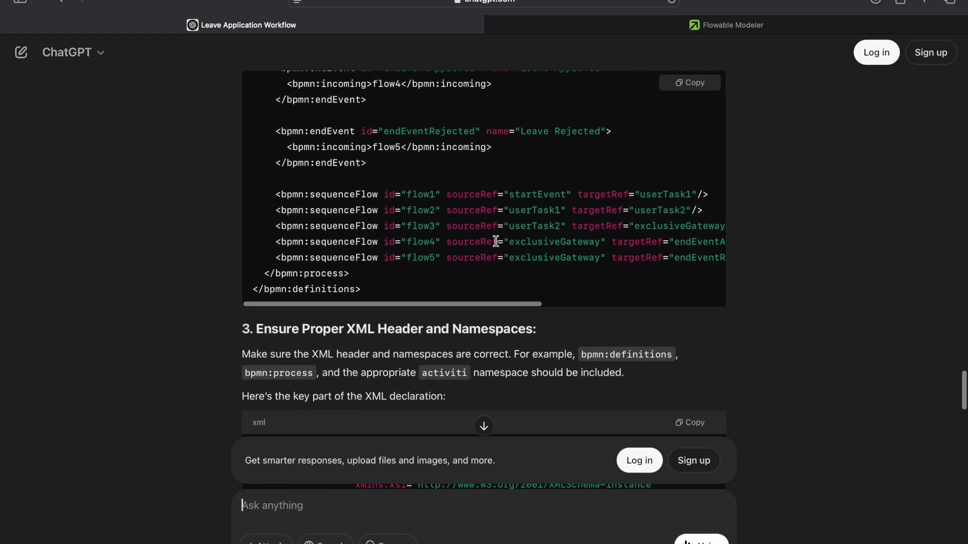
scroll(496, 241, down, 4)
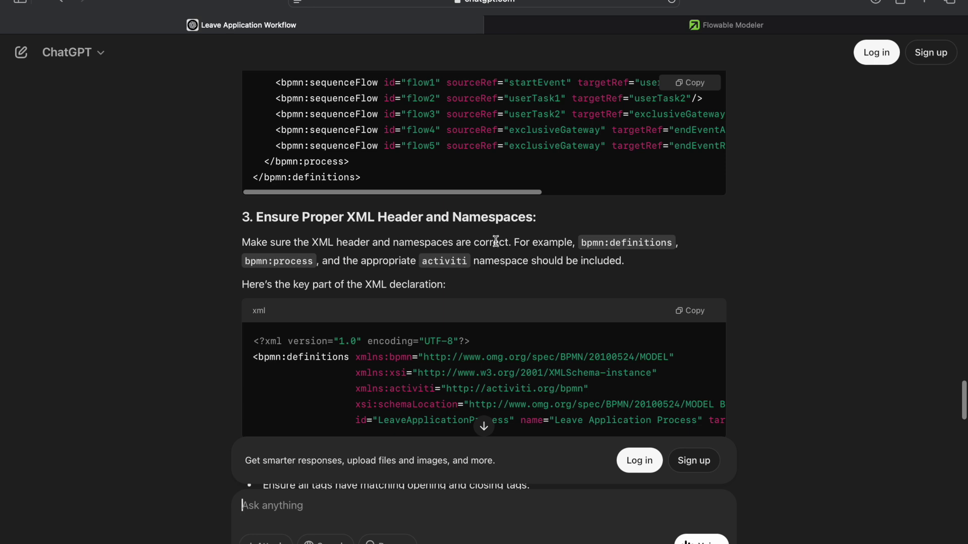
scroll(496, 241, down, 7)
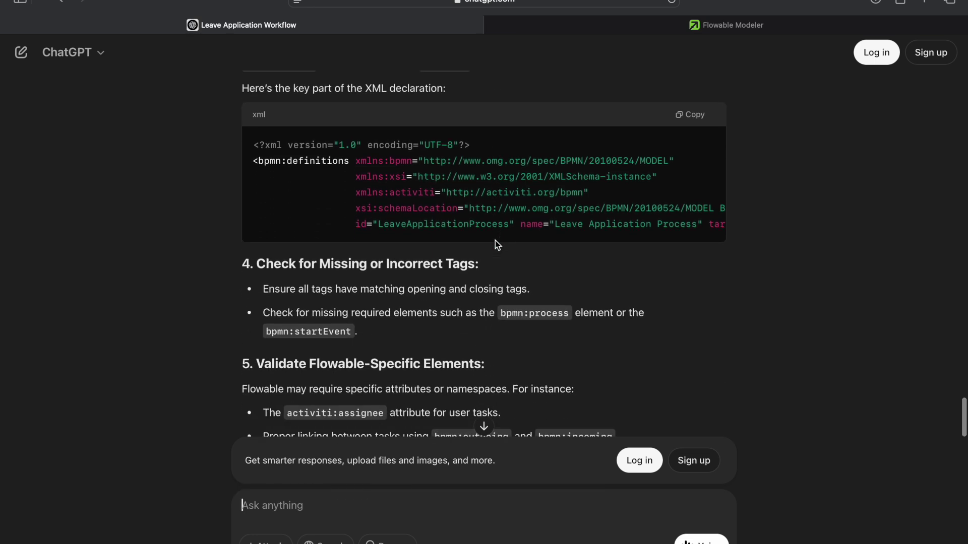
scroll(495, 241, down, 10)
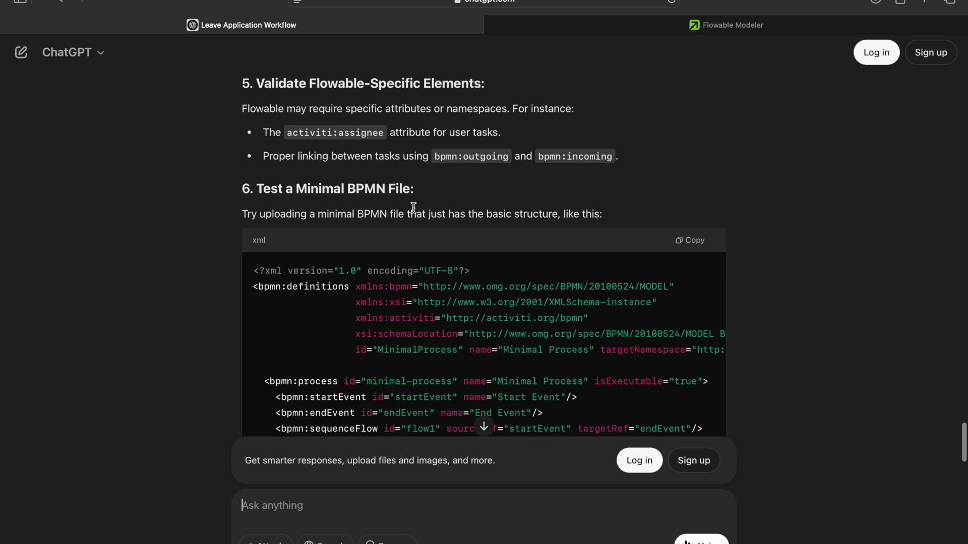
scroll(414, 207, down, 1)
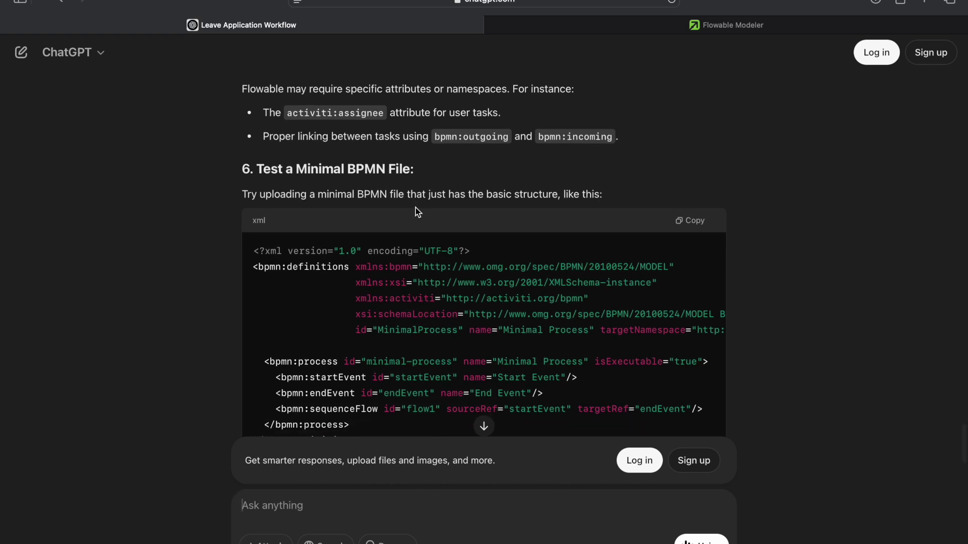
scroll(415, 212, down, 5)
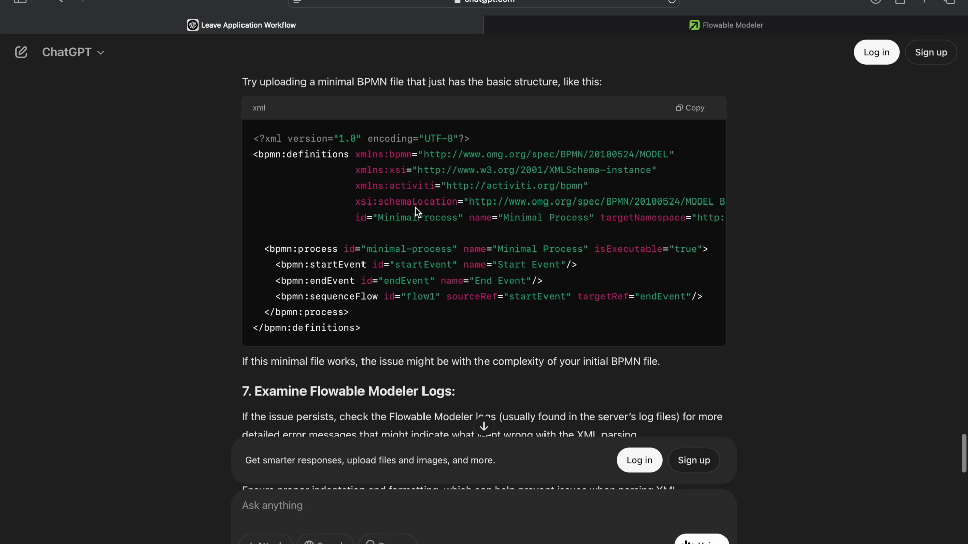
scroll(416, 211, down, 10)
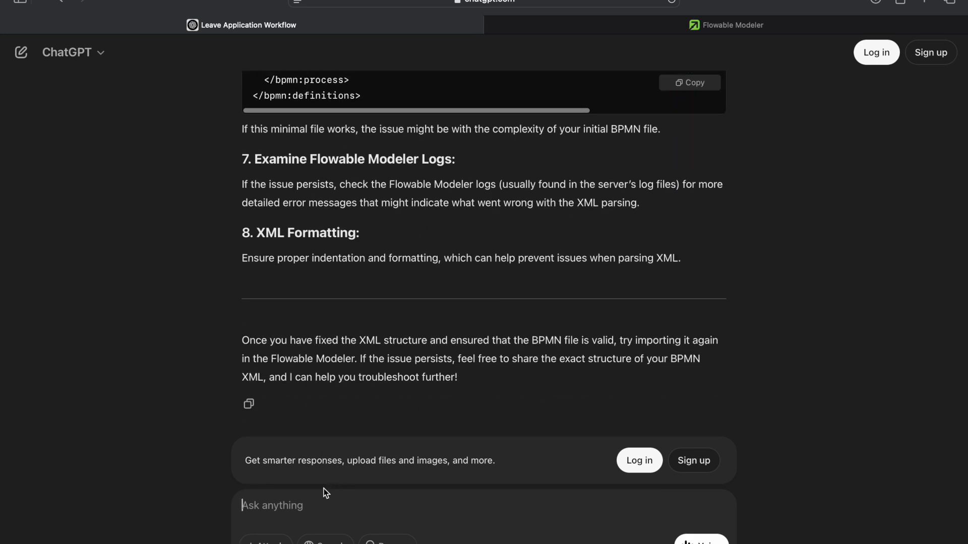
Step: Ask ChatGPT "can you correct the leave application workflow and convert to bpmn 2.0 notation?"
text(dan you)
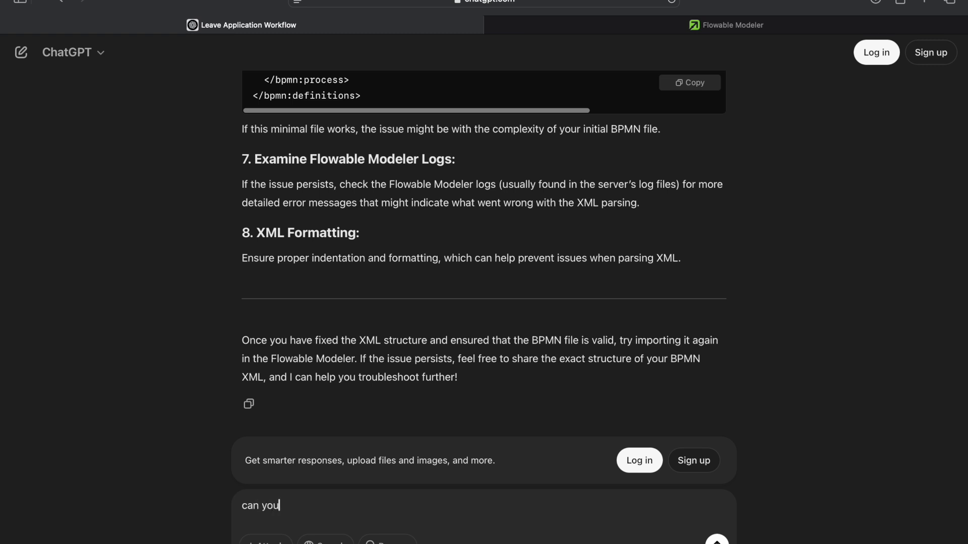
text( correct the )
text(wor)
key(BackSpace)
key(BackSpace)
text(eave applicatio)
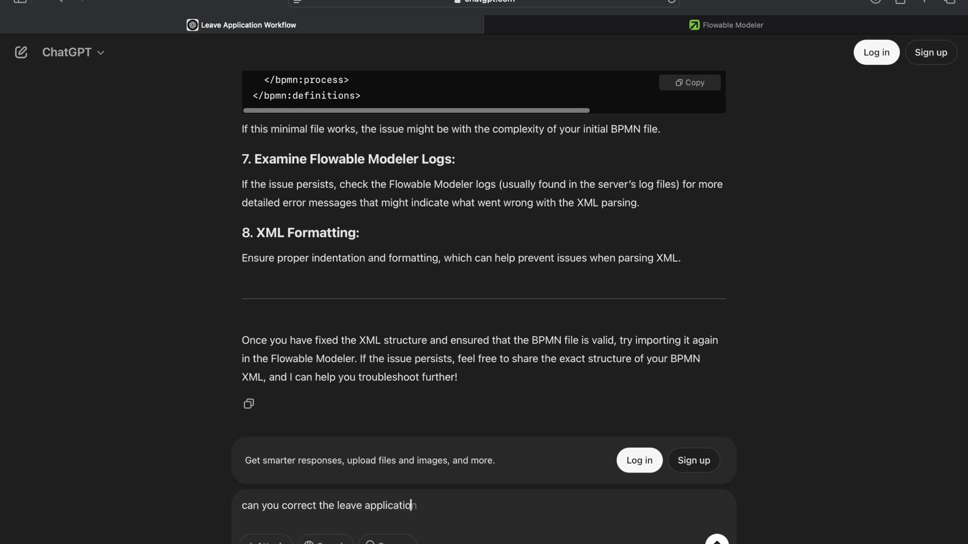
text(n workflow and conv)
text(ert)
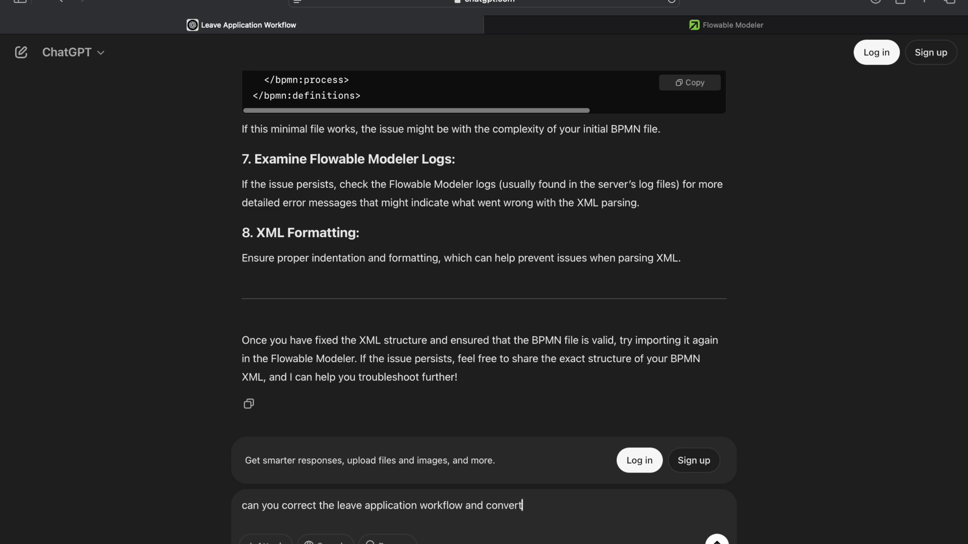
text( to bpmn 2.0 notatatio)
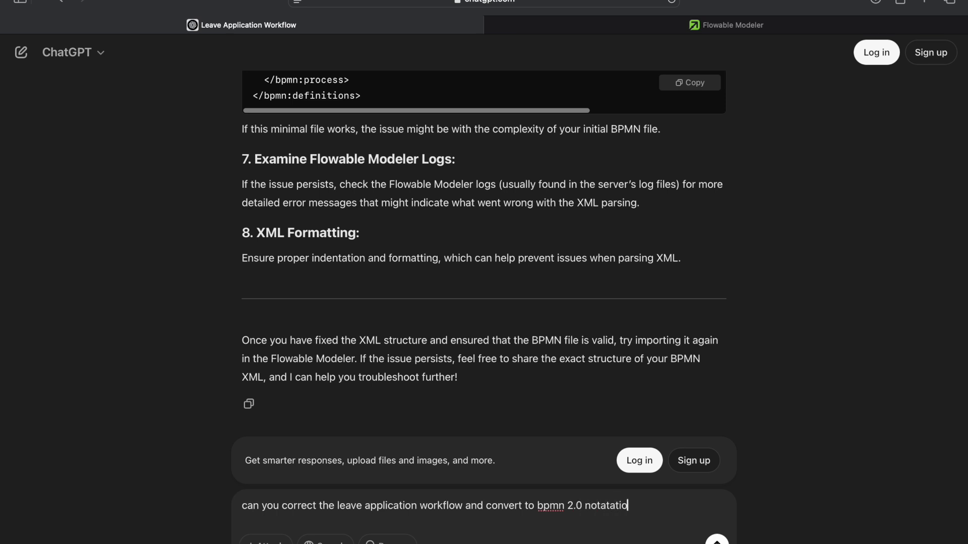
text(n?)
key(Return)
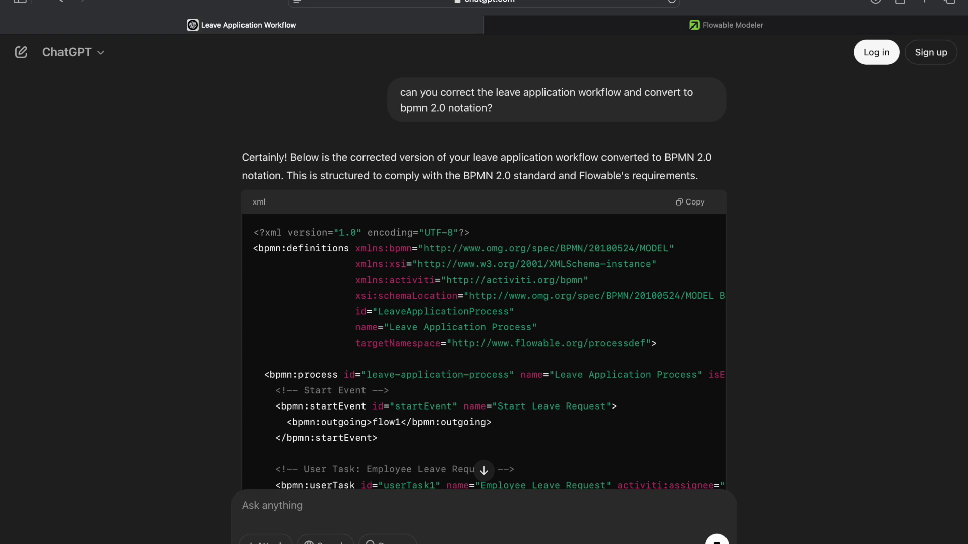
Step: Copy the corrected XML from the answer, then switch to the code editor and rename leaveApplication.bpmn20.xml to leaveApplication_1.bpmn20.xml
scroll(445, 353, down, 1)
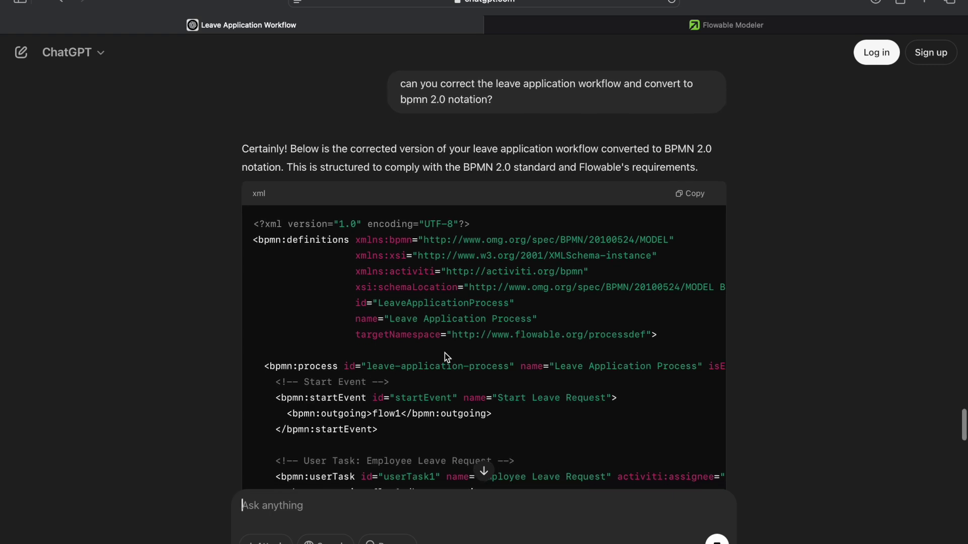
click(690, 198)
key(super+Tab)
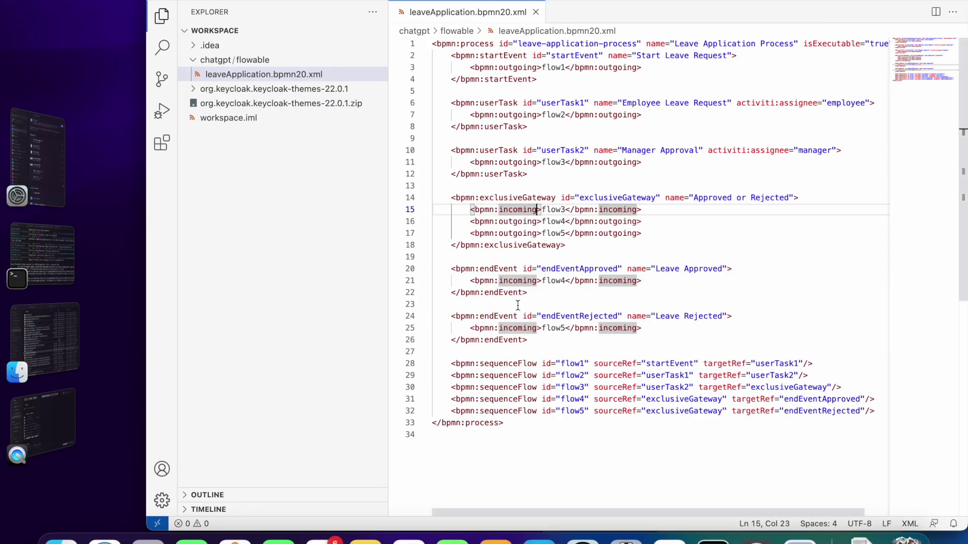
right_click(315, 75)
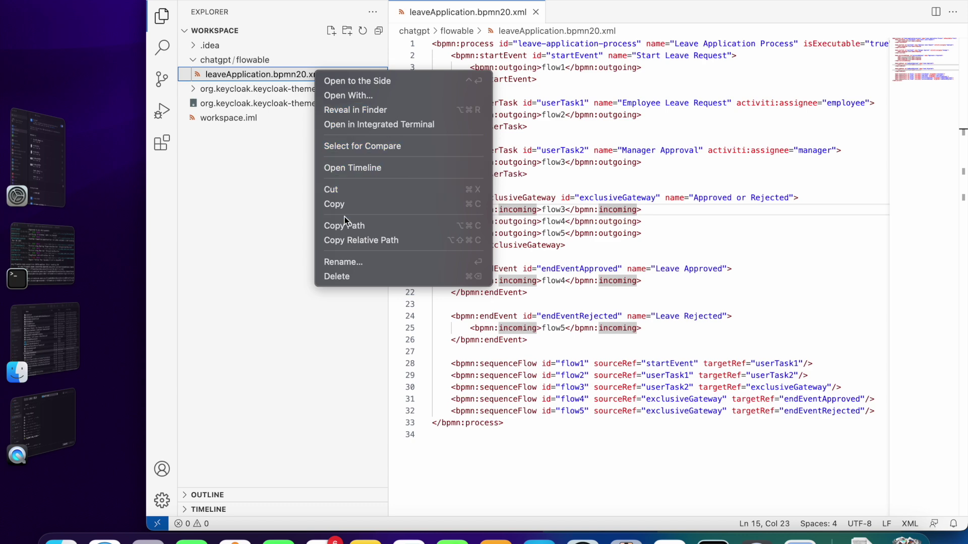
click(356, 267)
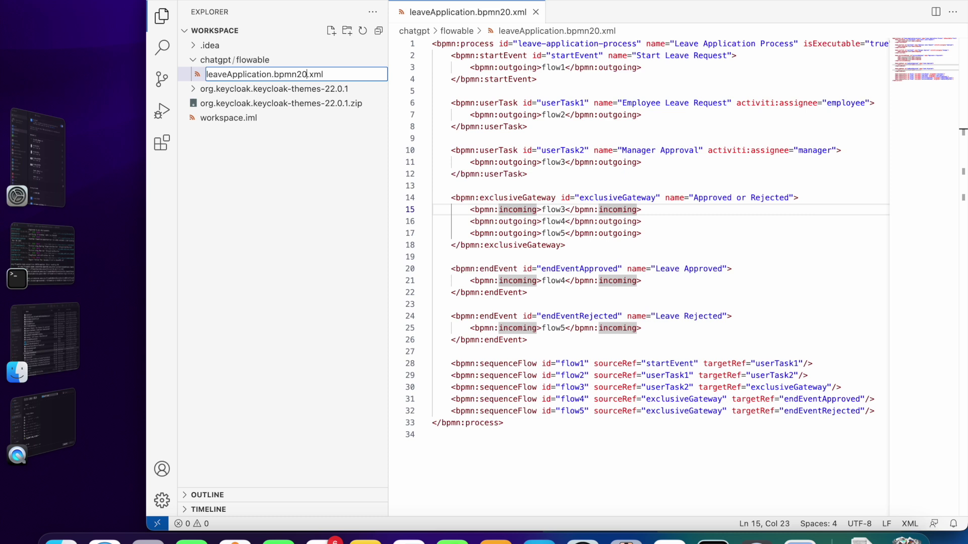
text(_1)
key(Return)
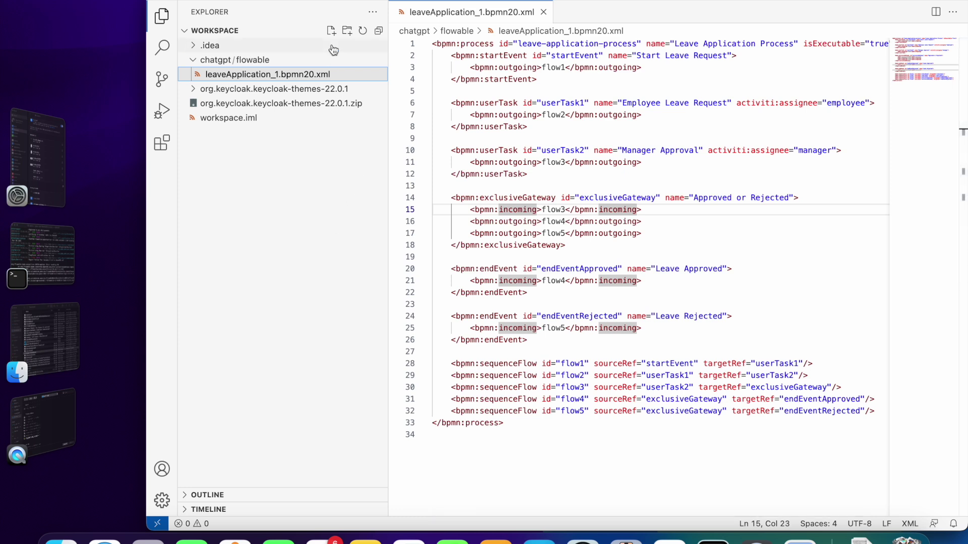
Step: Create a file named leaveApplication_2.bpmn20.xml in the chatgpt/flowable folder and paste the corrected XML into it
click(331, 32)
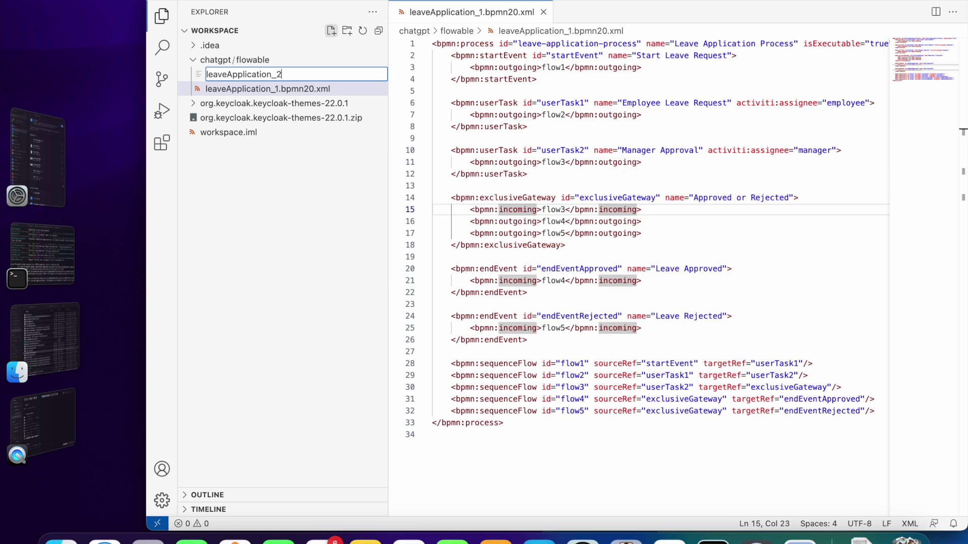
text(20.xml)
key(Return)
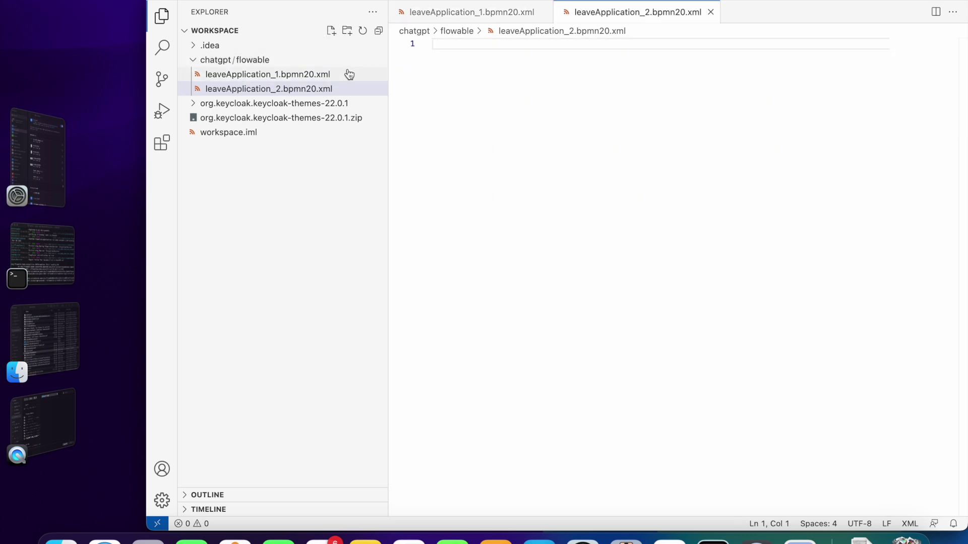
key(super+v)
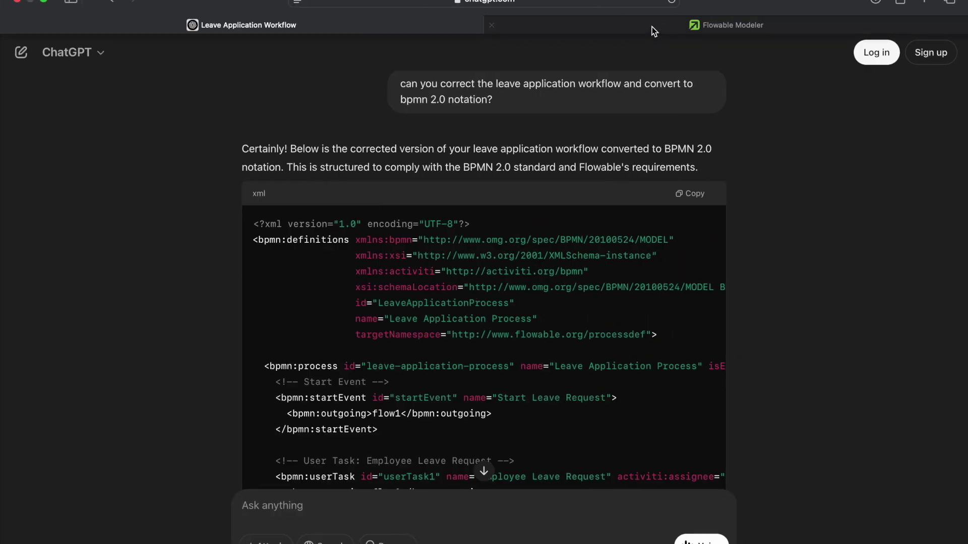
Step: Switch to Flowable Modeler and import leaveApplication_2.bpmn20.xml from the flowable folder as a process model
click(650, 28)
click(422, 150)
click(648, 220)
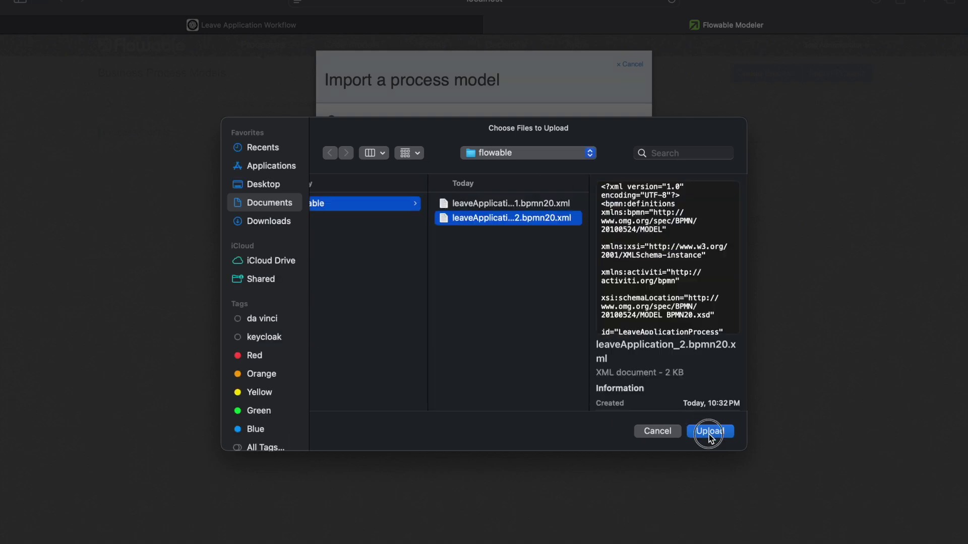
click(708, 434)
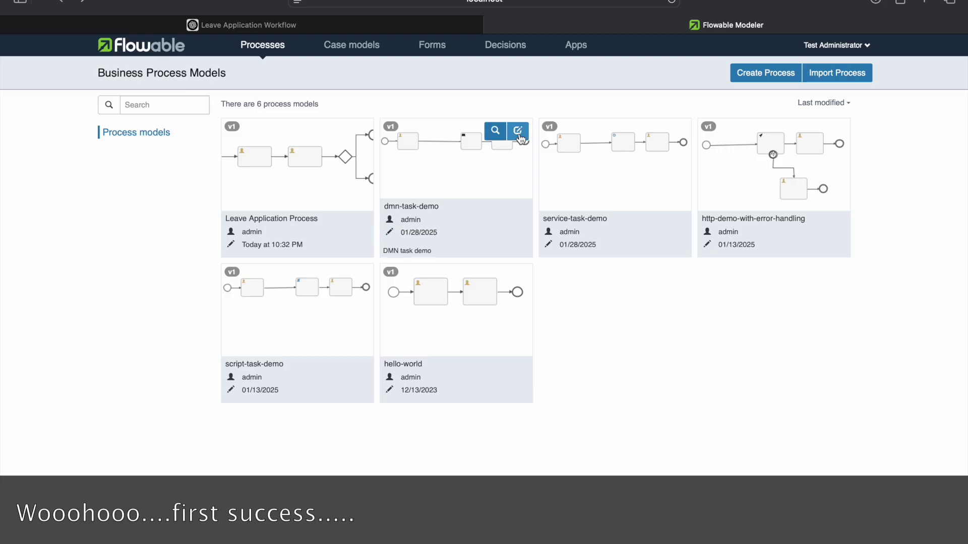
Step: Open the Leave Application Process model and inspect the details of its start event, user tasks, gateway and outgoing sequence flow
click(307, 181)
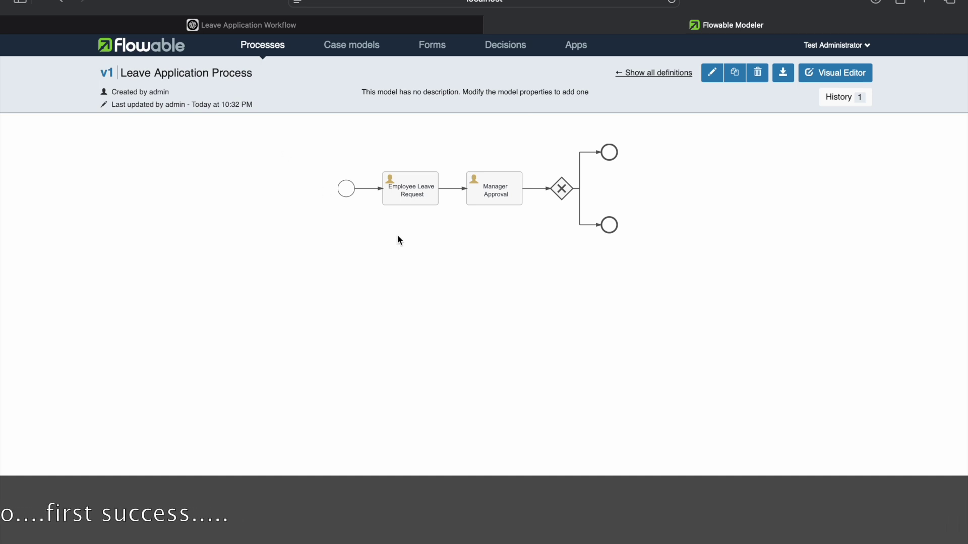
mouse_move(350, 189)
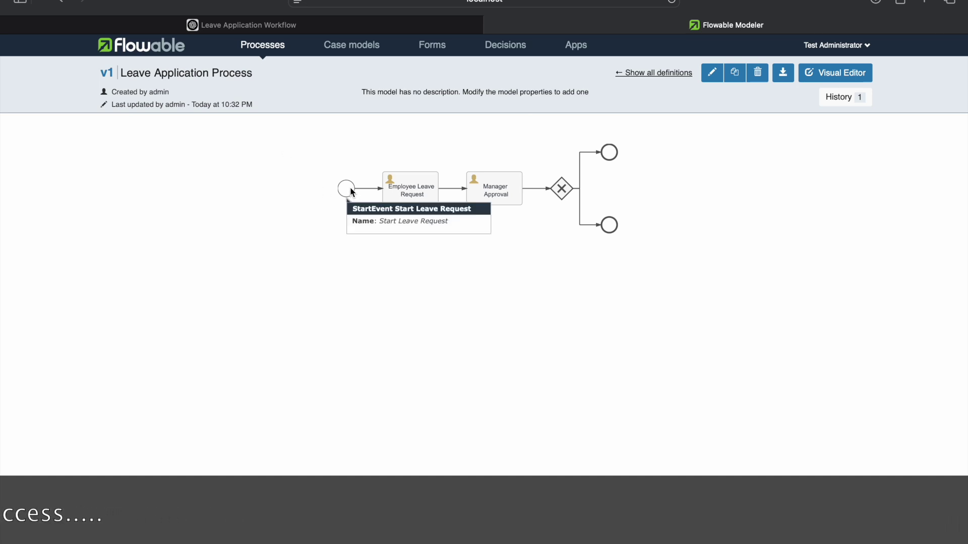
mouse_move(411, 189)
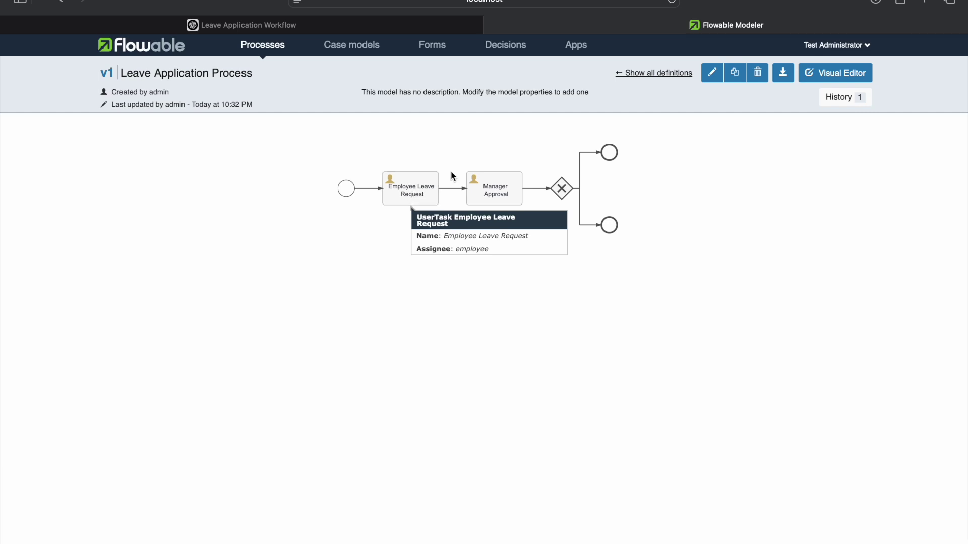
mouse_move(476, 189)
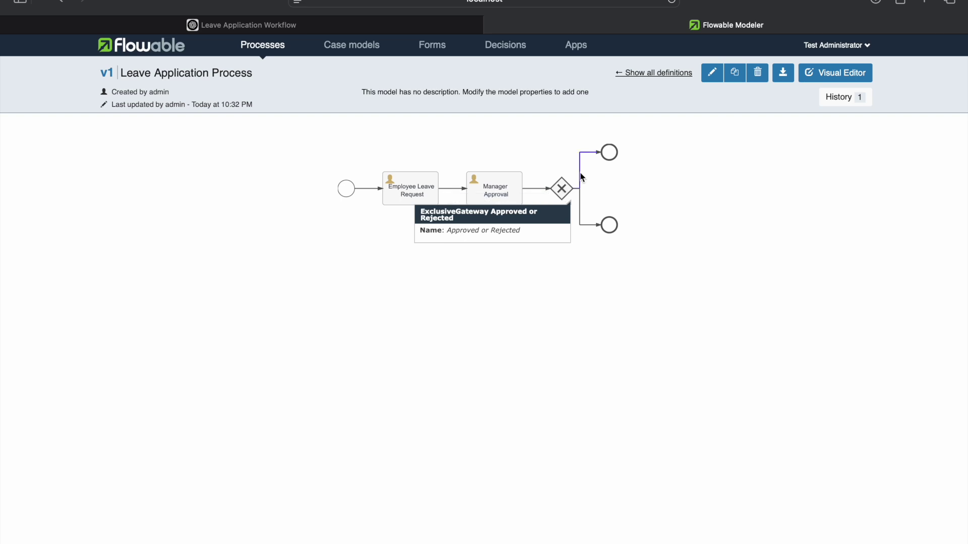
mouse_move(582, 175)
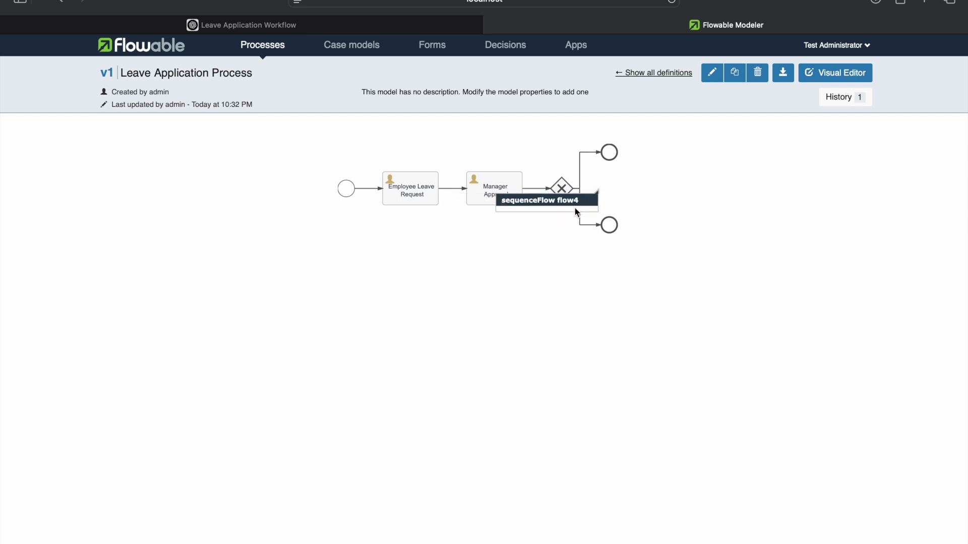
Step: Open the process in the visual editor and review the properties of the Employee Leave Request task, including its assignments
click(836, 84)
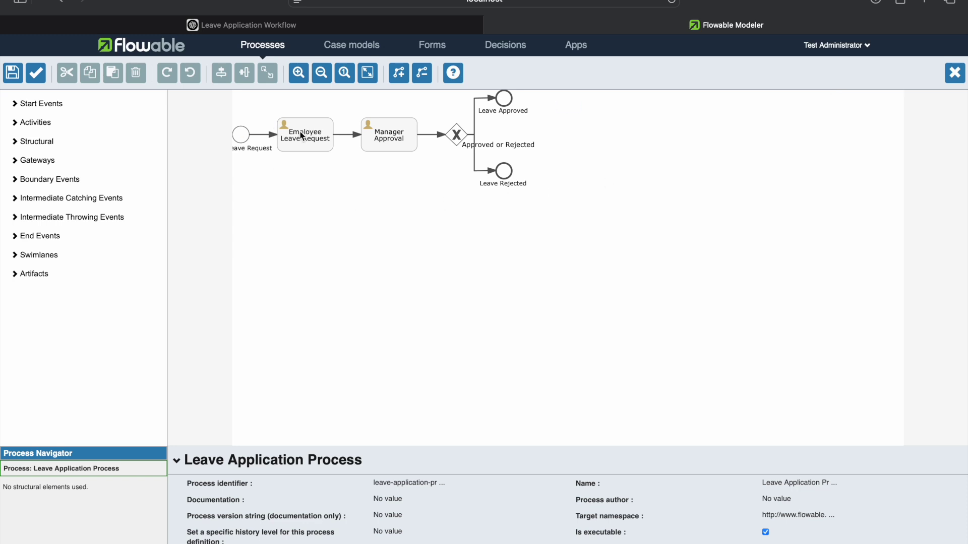
click(303, 142)
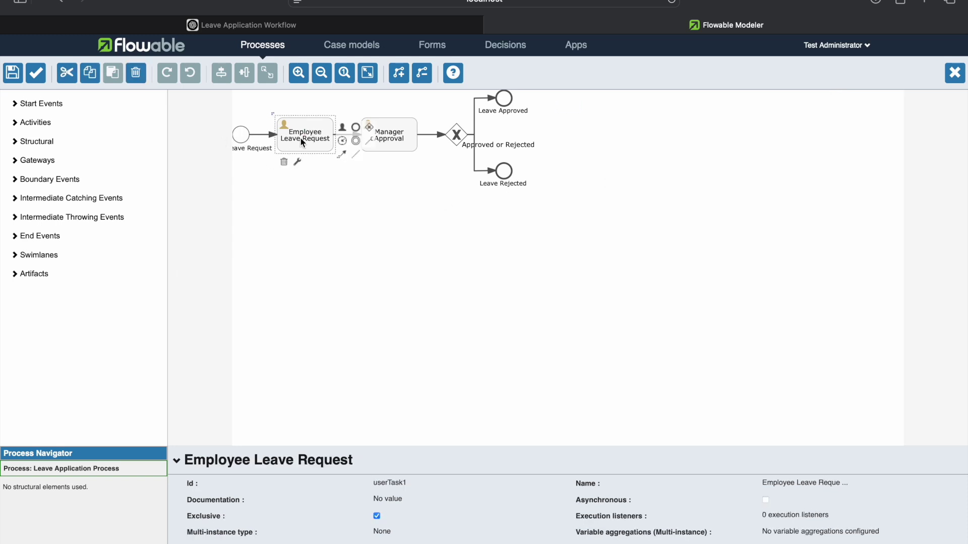
scroll(430, 527, down, 1)
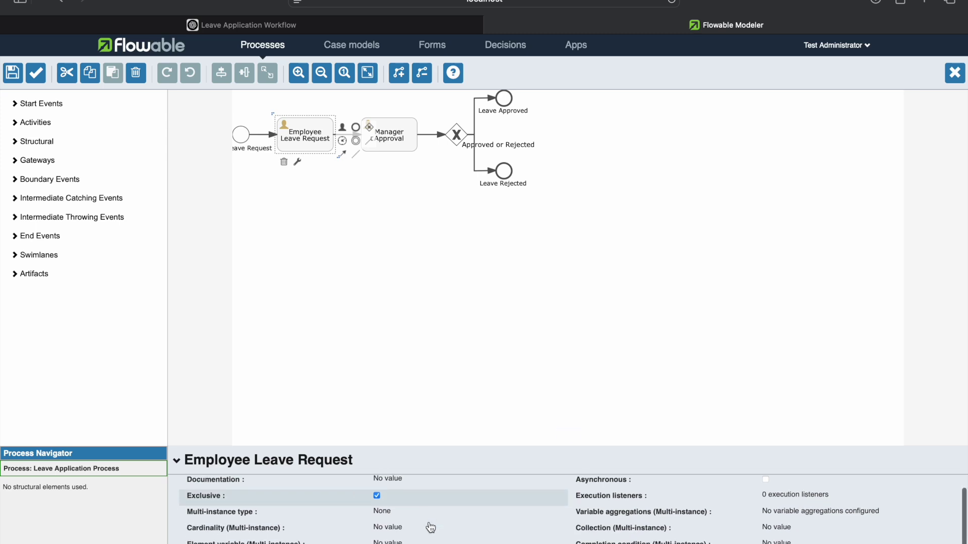
scroll(430, 527, up, 1)
scroll(430, 527, down, 3)
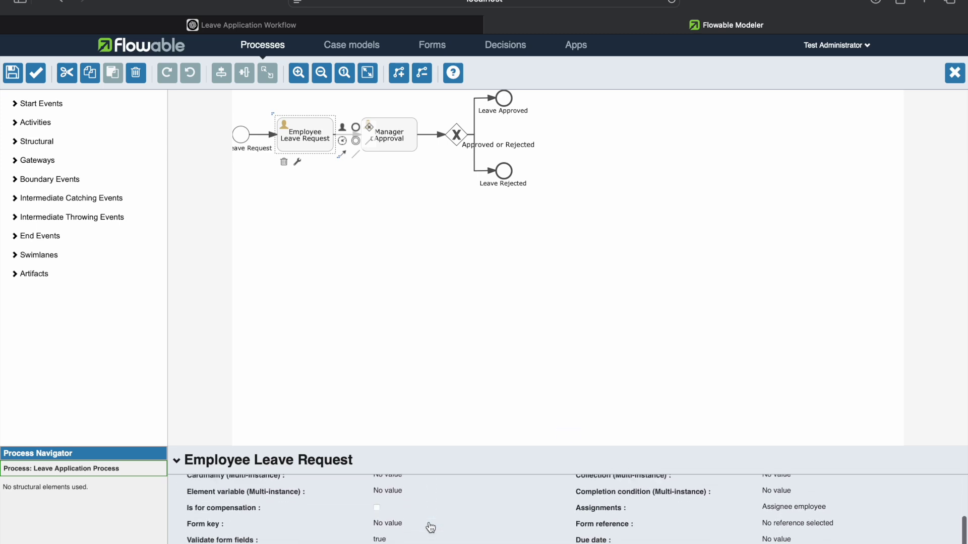
scroll(430, 527, down, 2)
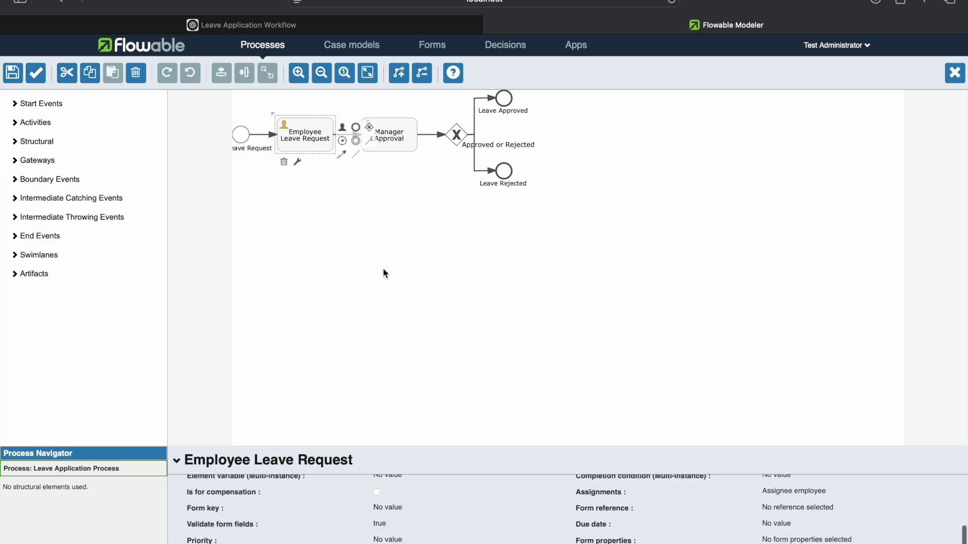
click(382, 209)
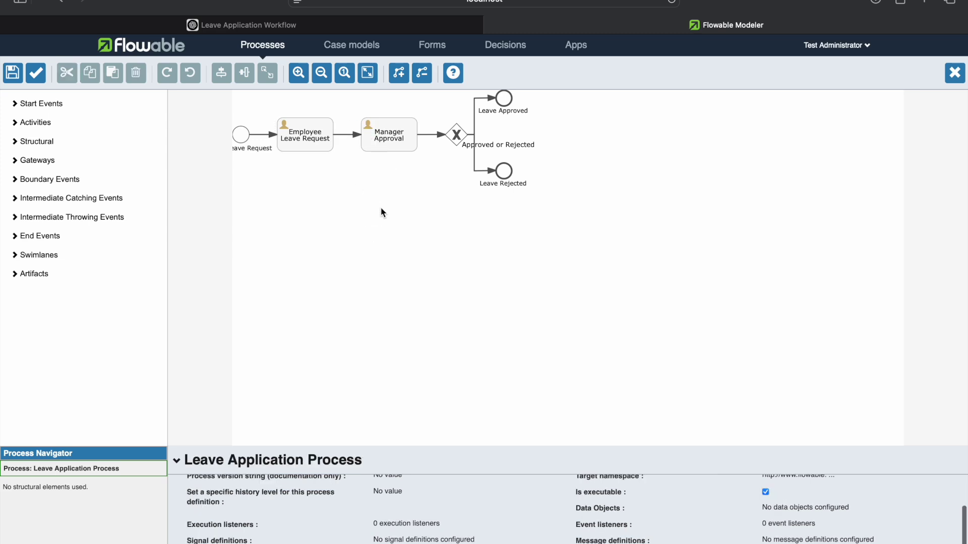
click(316, 141)
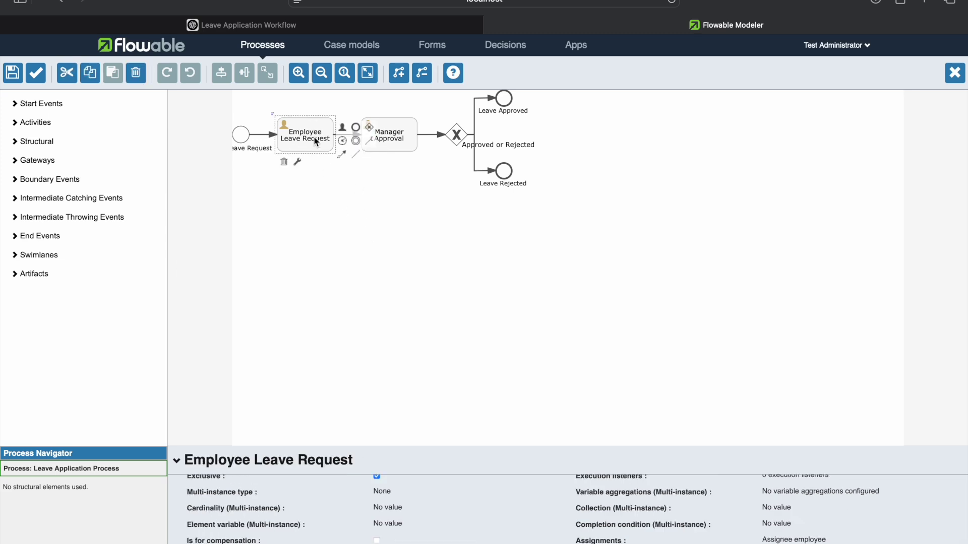
scroll(354, 506, up, 3)
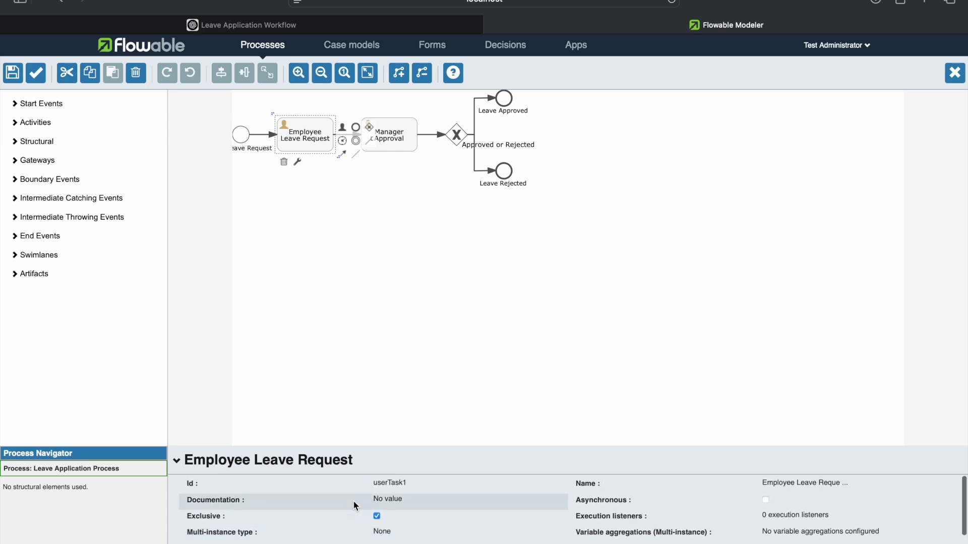
Step: Review the properties of the Manager Approval task and of the gateway's flows to Leave Approved and Leave Rejected
click(385, 141)
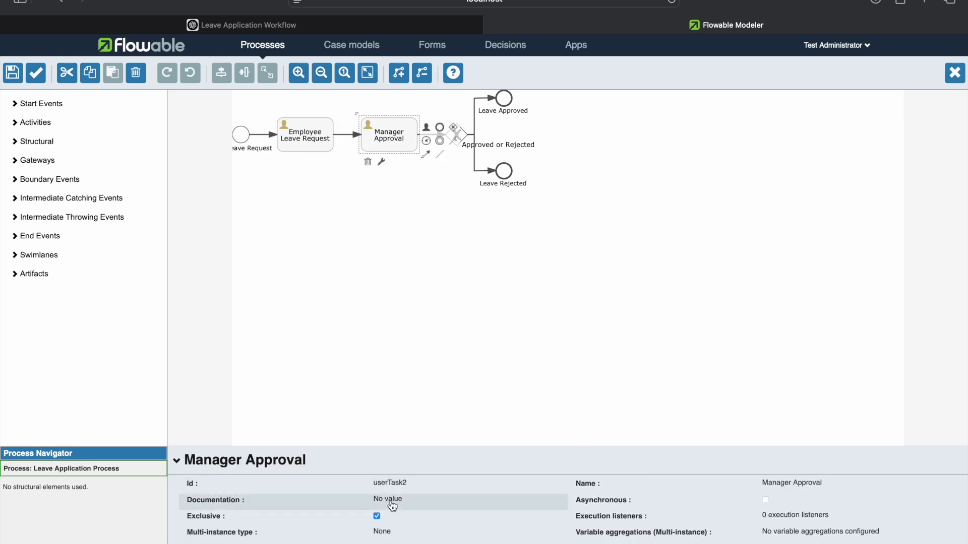
scroll(388, 504, down, 3)
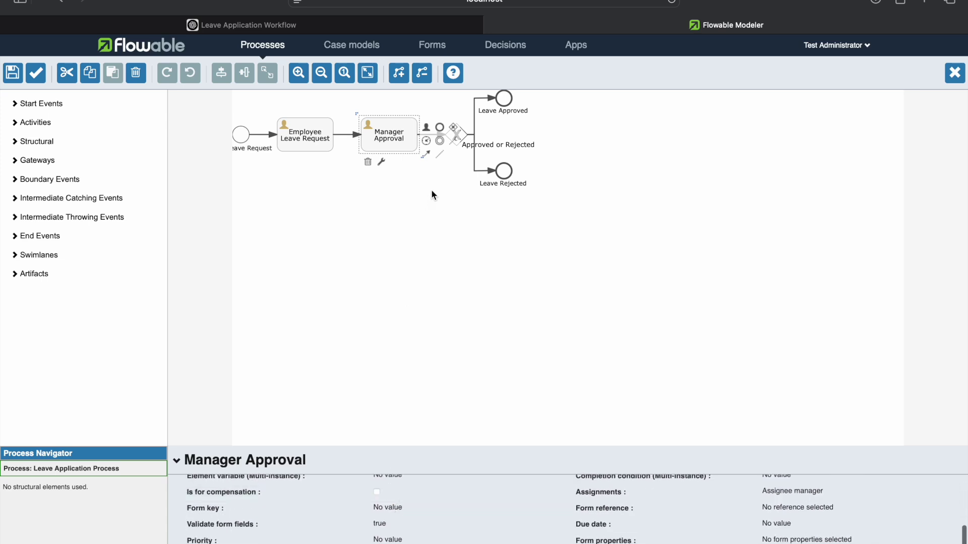
click(453, 174)
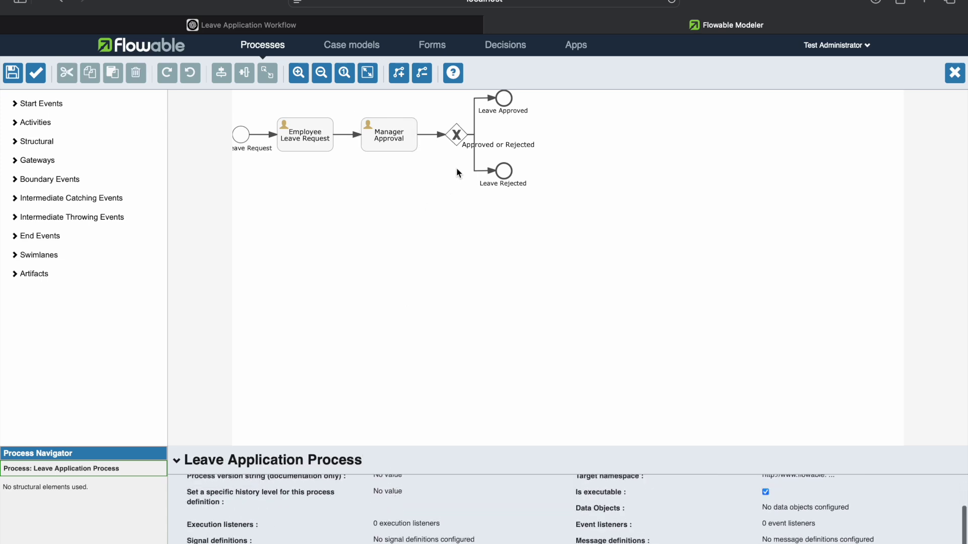
click(476, 114)
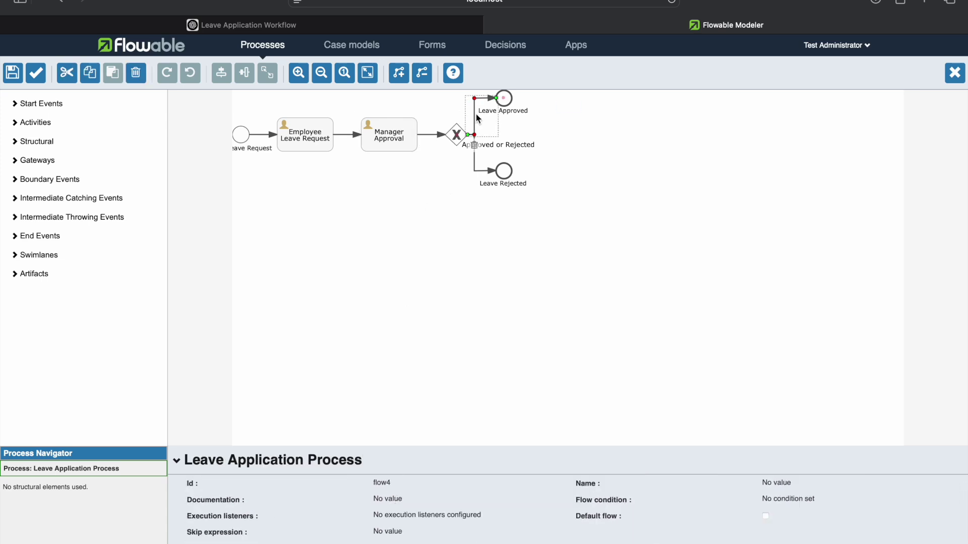
click(476, 166)
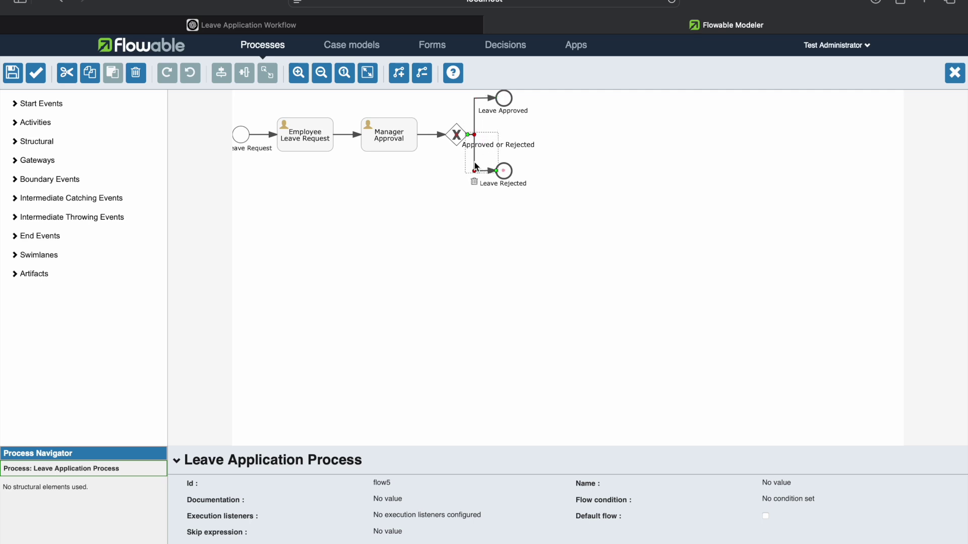
Step: Validate the Leave Application Process model
click(437, 204)
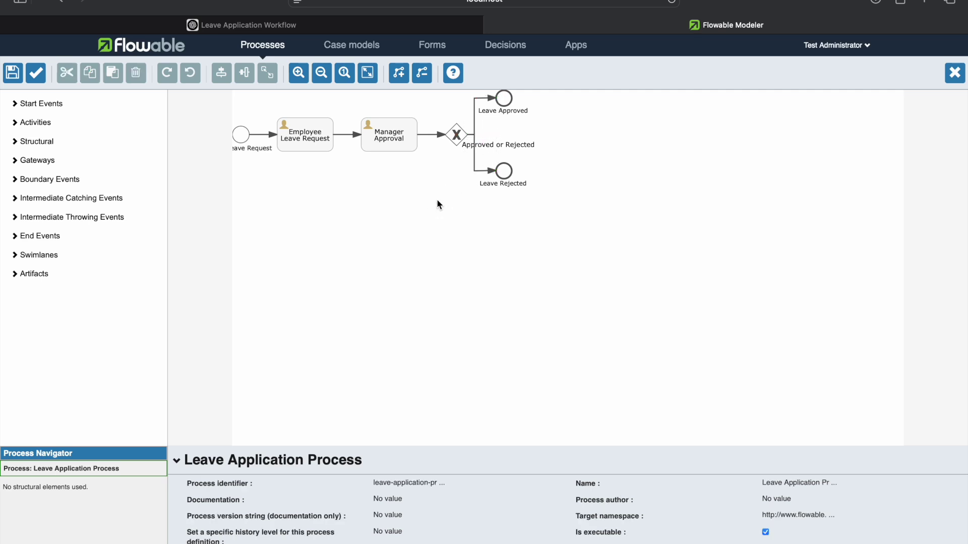
click(40, 72)
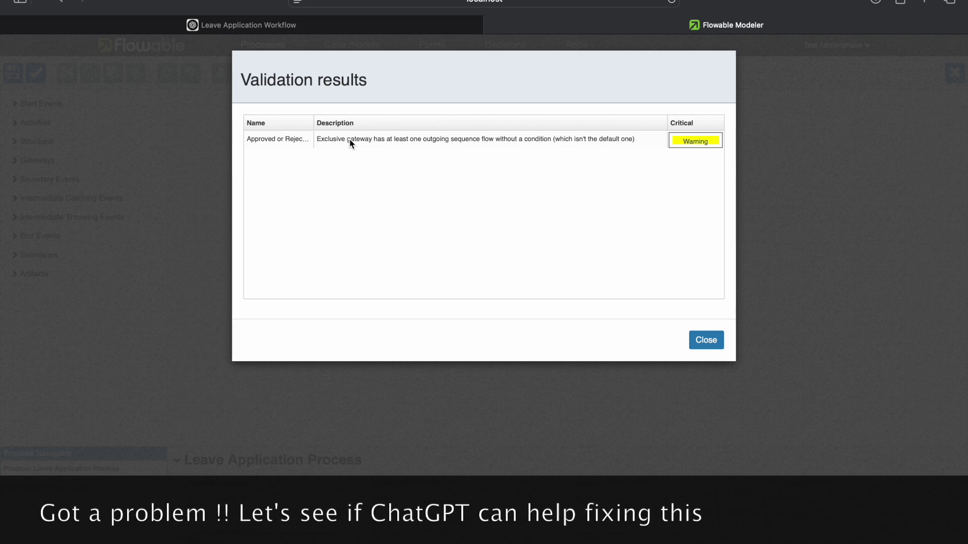
Step: Revalidate the process model and send ChatGPT the message "We are getting validation errors that Exclusive gateway should have outgoing flow condition"
key(Escape)
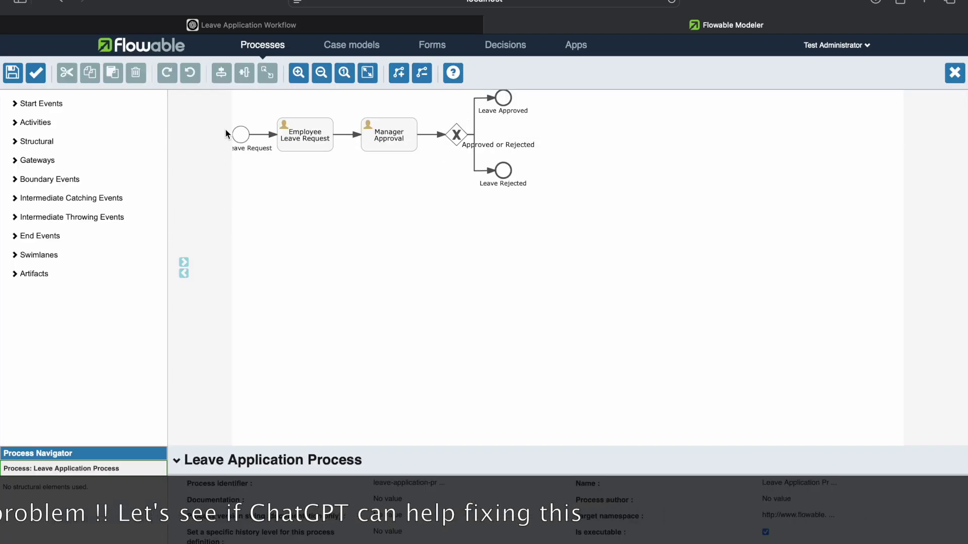
click(35, 74)
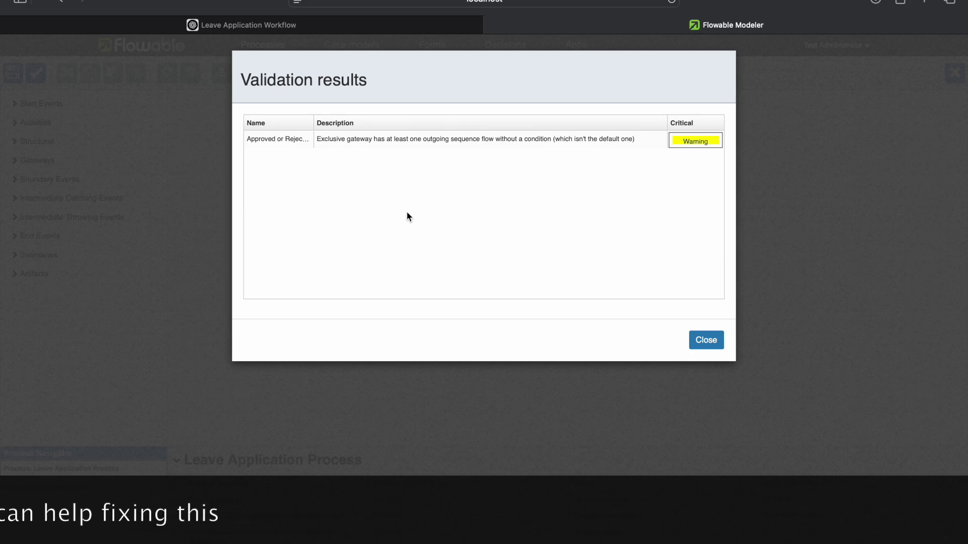
click(393, 26)
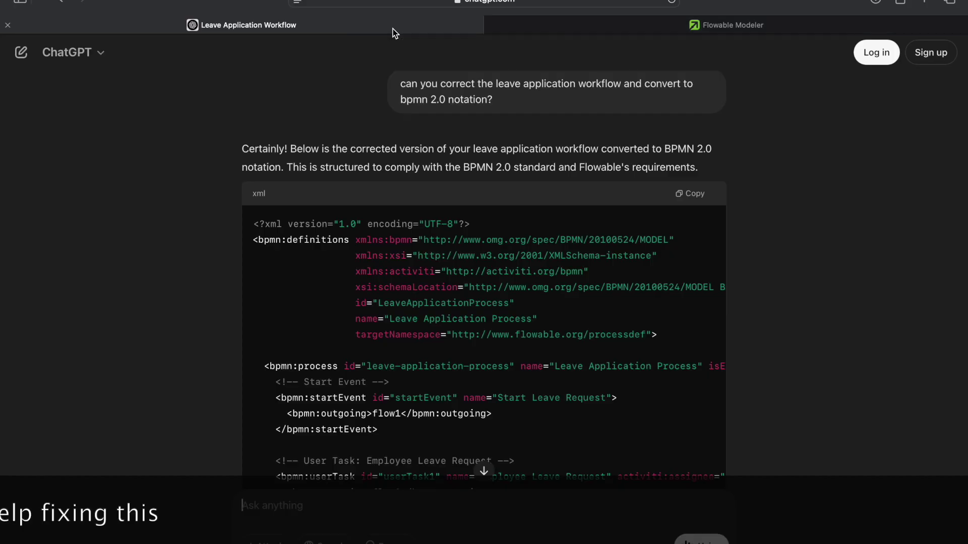
click(300, 513)
text(We are )
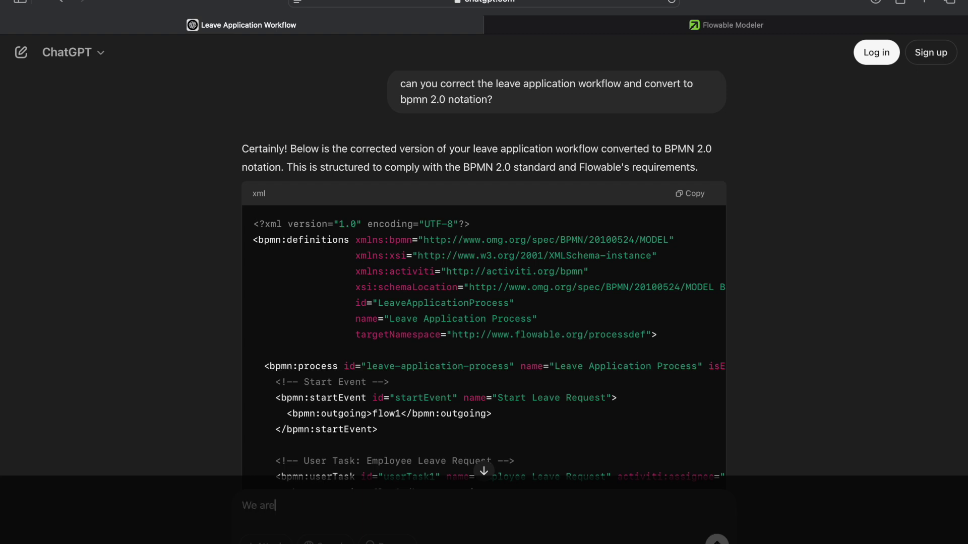
text(getting)
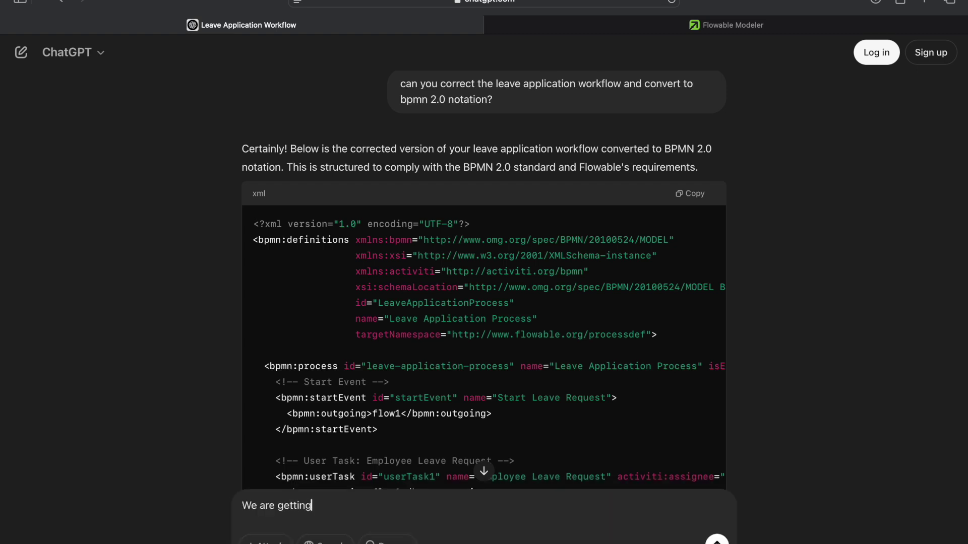
text( validation errors that Exclusive gateway should have outgoing flow )
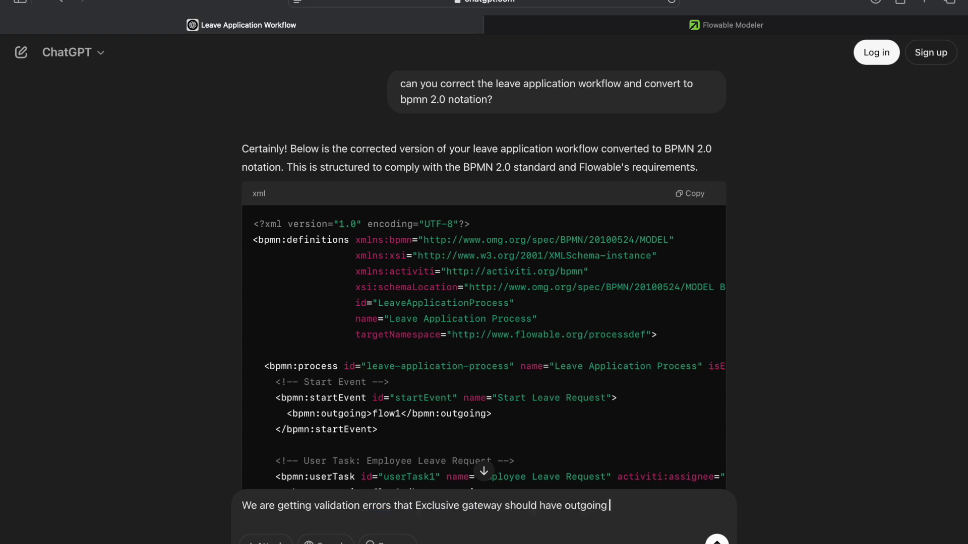
text(condition)
key(Return)
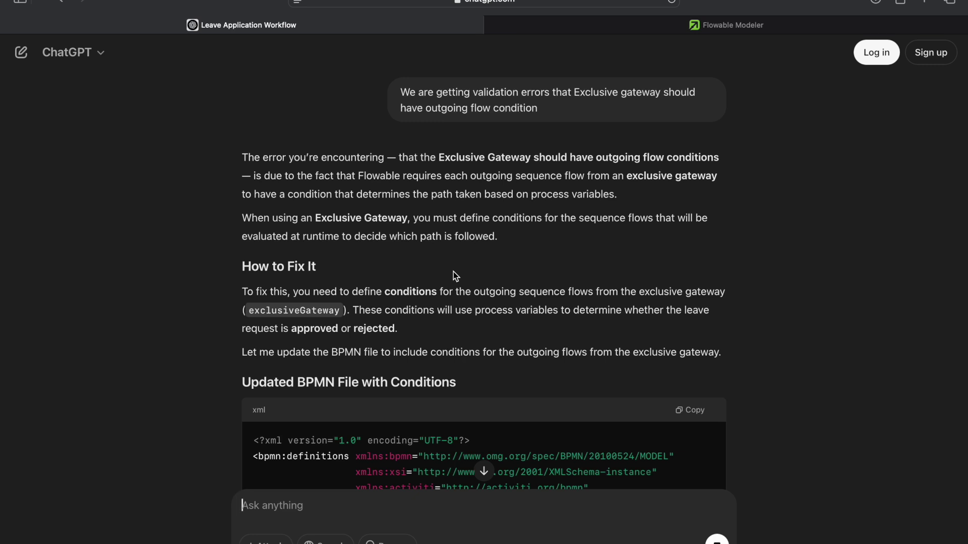
Step: Read ChatGPT's explanation of the gateway fix and copy the XML of the updated BPMN file with conditions
scroll(452, 271, down, 3)
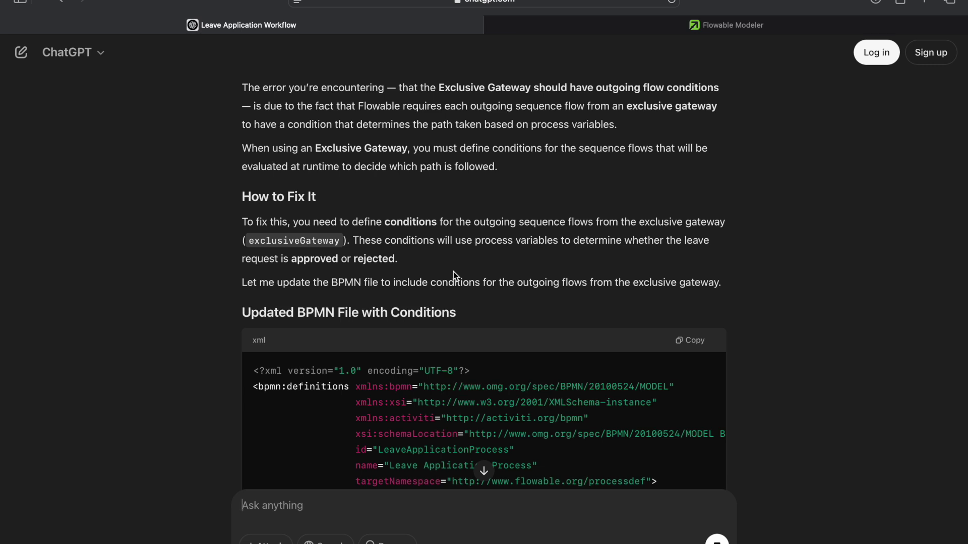
scroll(453, 272, down, 2)
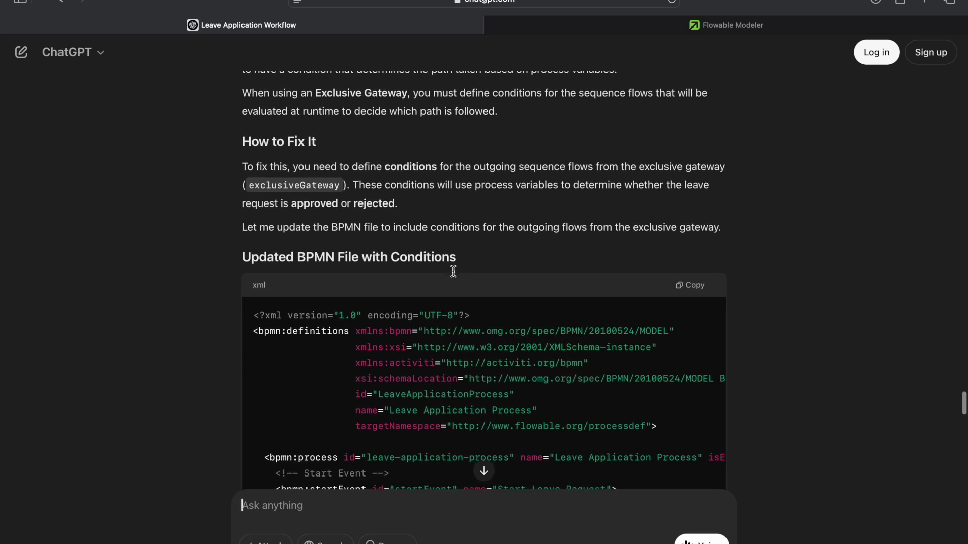
scroll(452, 271, down, 1)
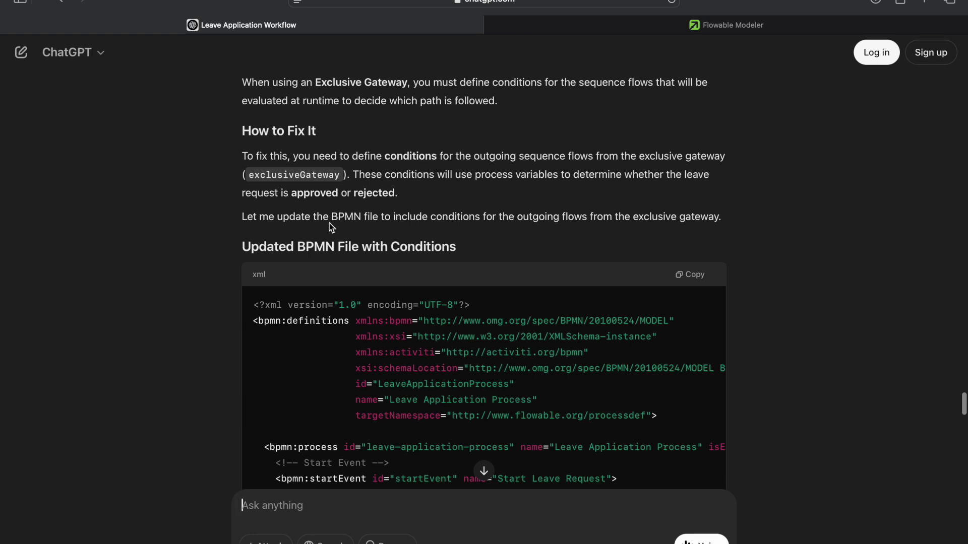
scroll(447, 245, down, 5)
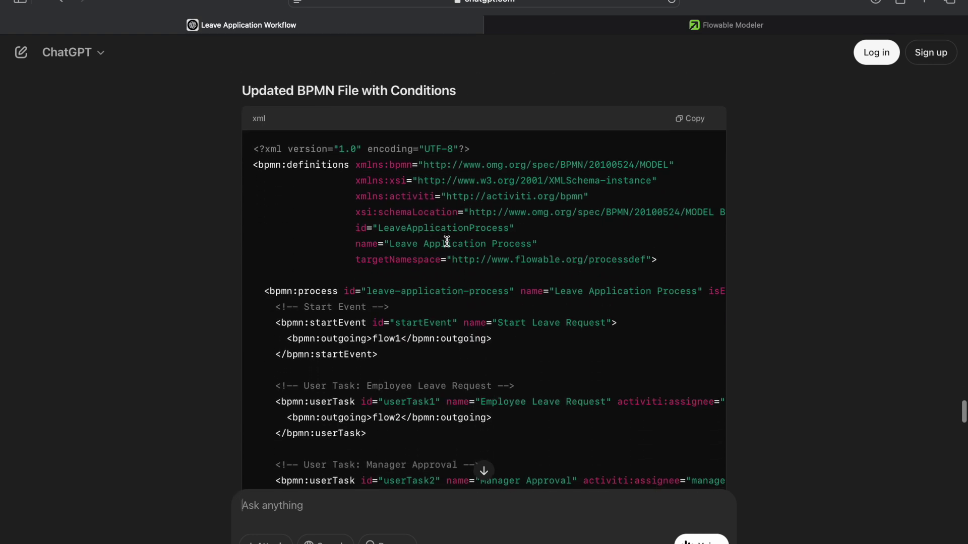
click(694, 117)
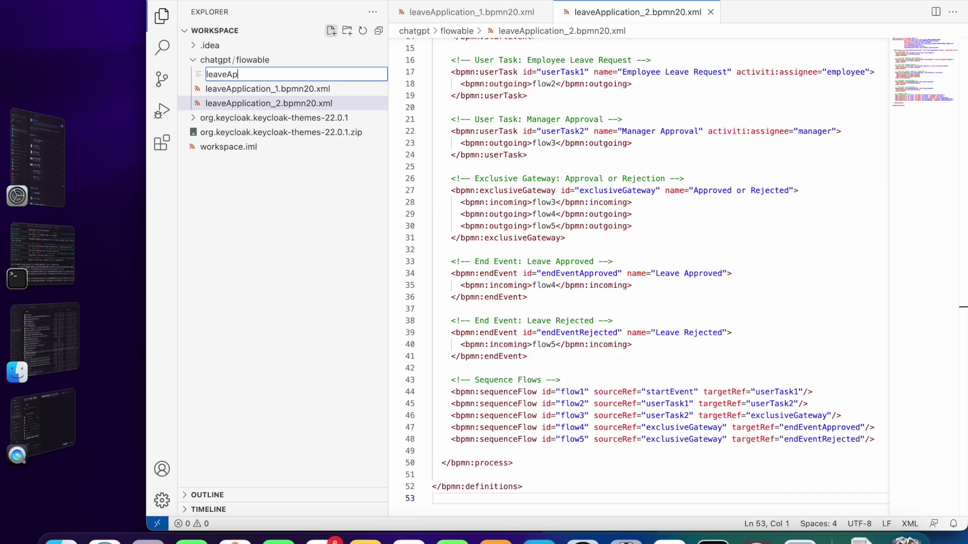
Step: In VS Code, create leaveApplication_3.bpmn20.xml in the chatgpt/flowable folder and paste the copied BPMN XML into it
text(leaveApplication_3.bpmn20.xml)
key(Return)
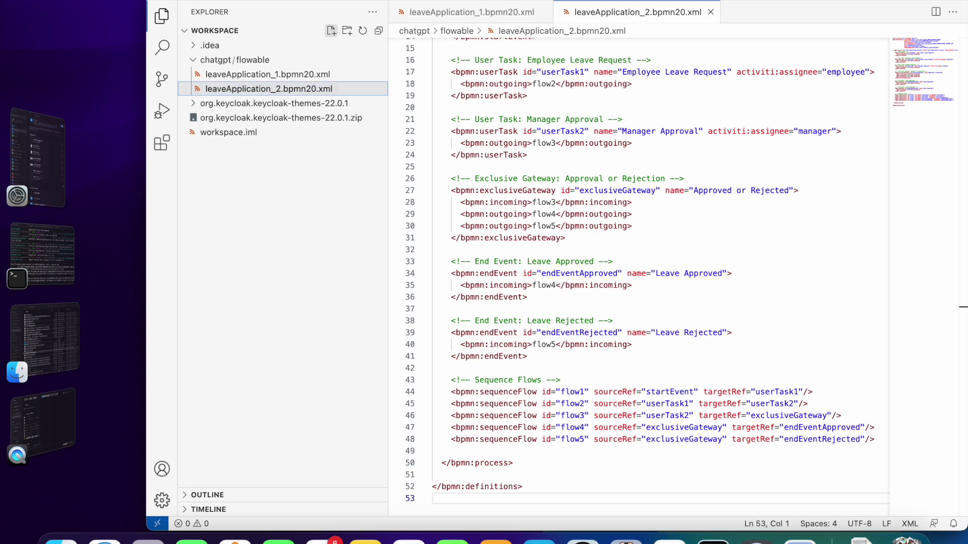
key(super+v)
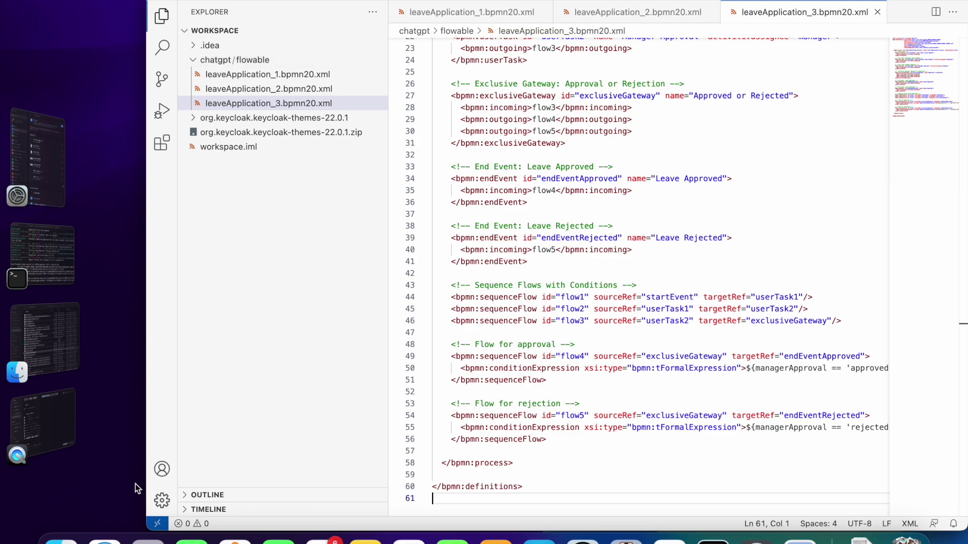
Step: Switch back to Flowable Modeler and import leaveApplication_3.bpmn20.xml as a new process model
click(103, 540)
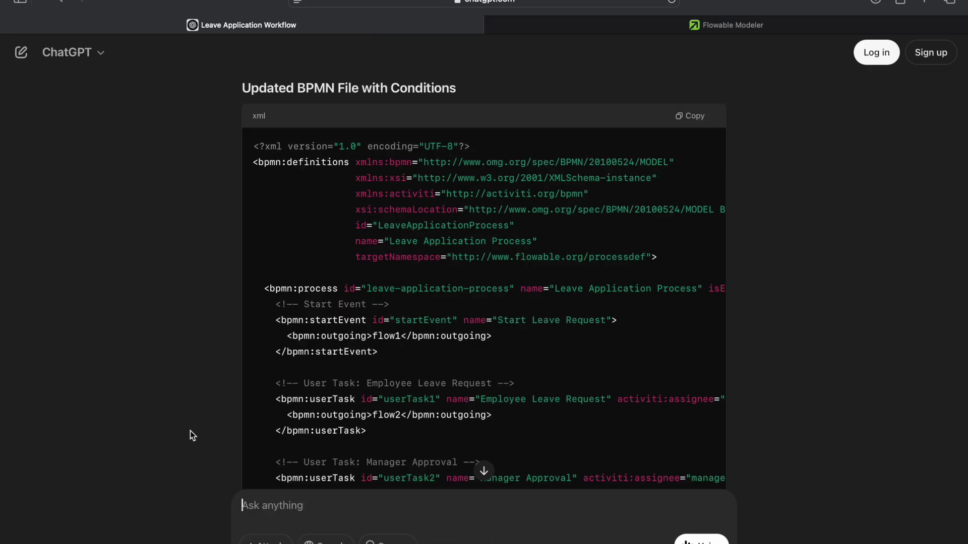
click(649, 23)
click(706, 340)
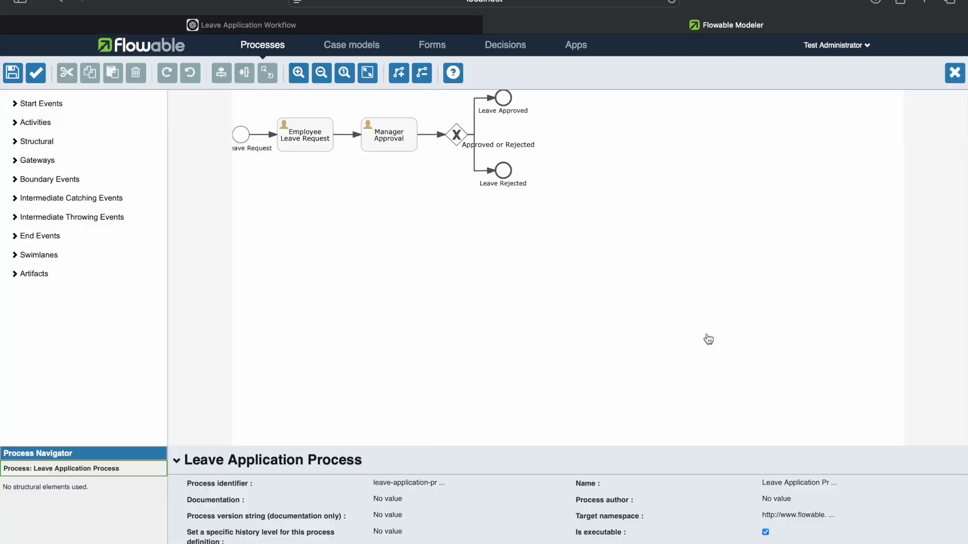
click(264, 46)
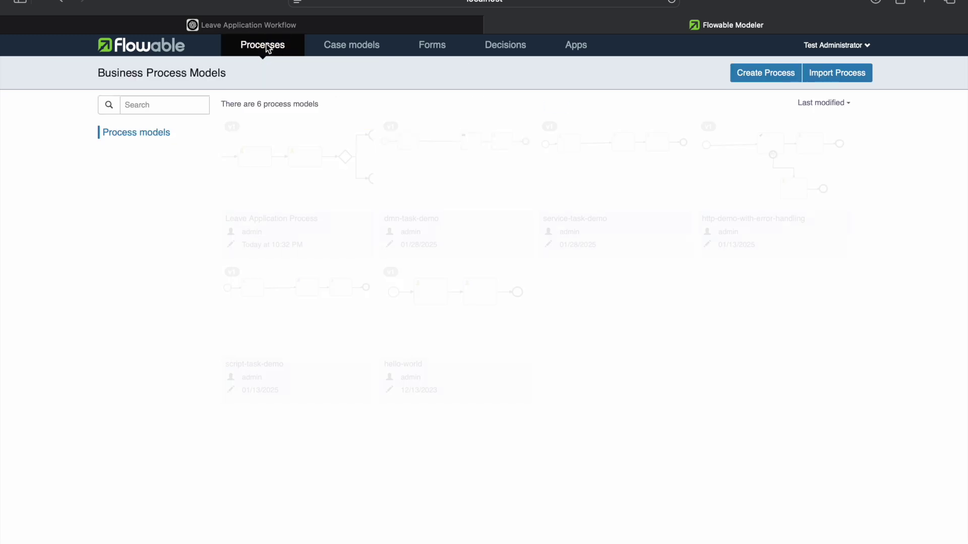
click(827, 76)
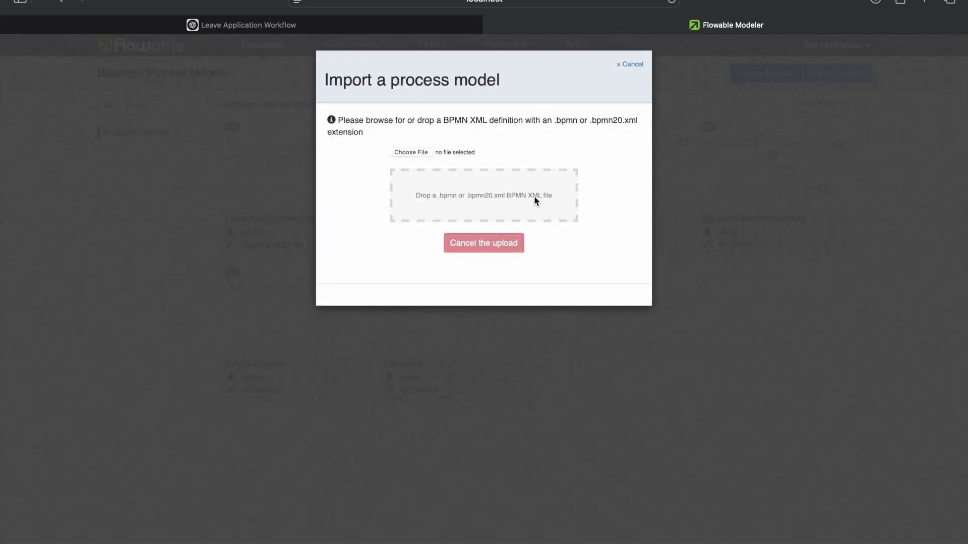
click(421, 153)
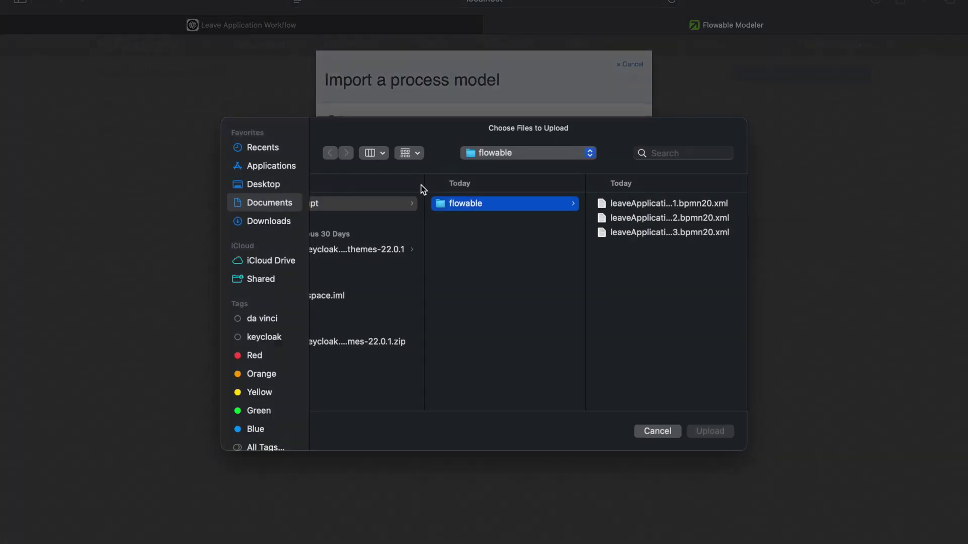
click(667, 233)
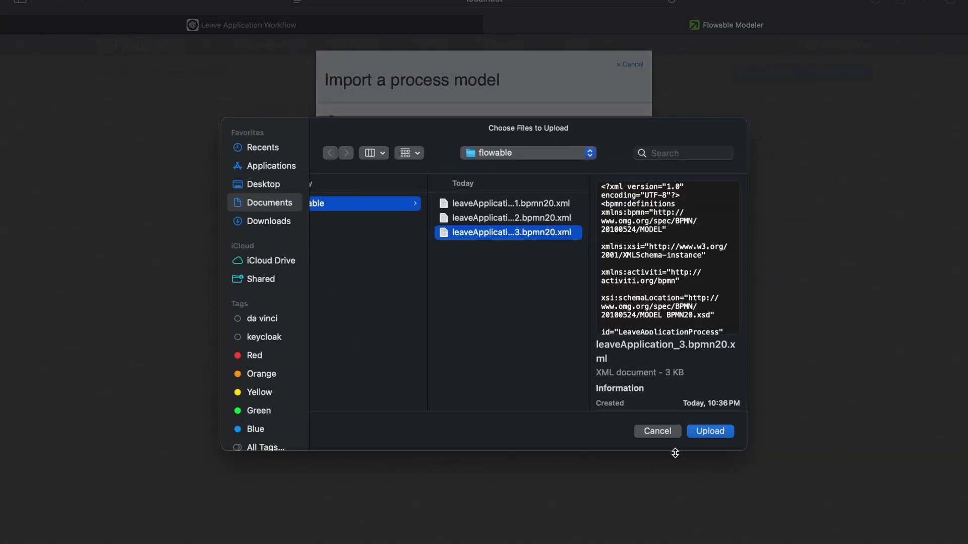
click(711, 432)
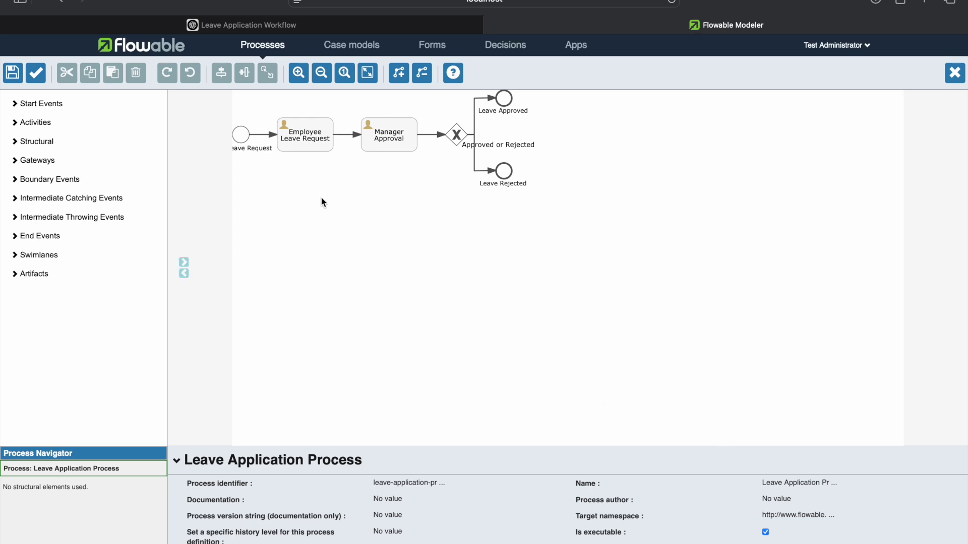
Step: Inspect the condition expressions of the gateway's sequence flows to Leave Approved and Leave Rejected without changing them
click(475, 121)
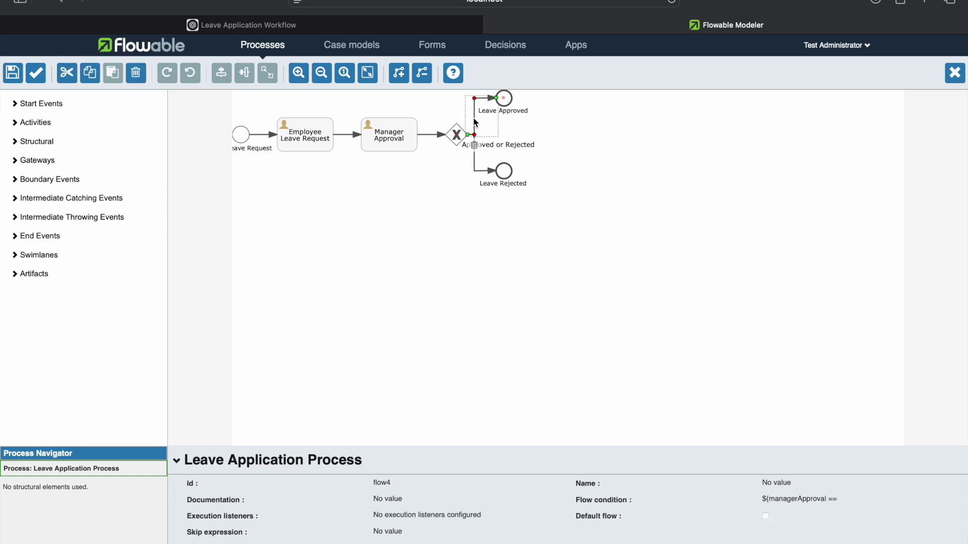
click(796, 502)
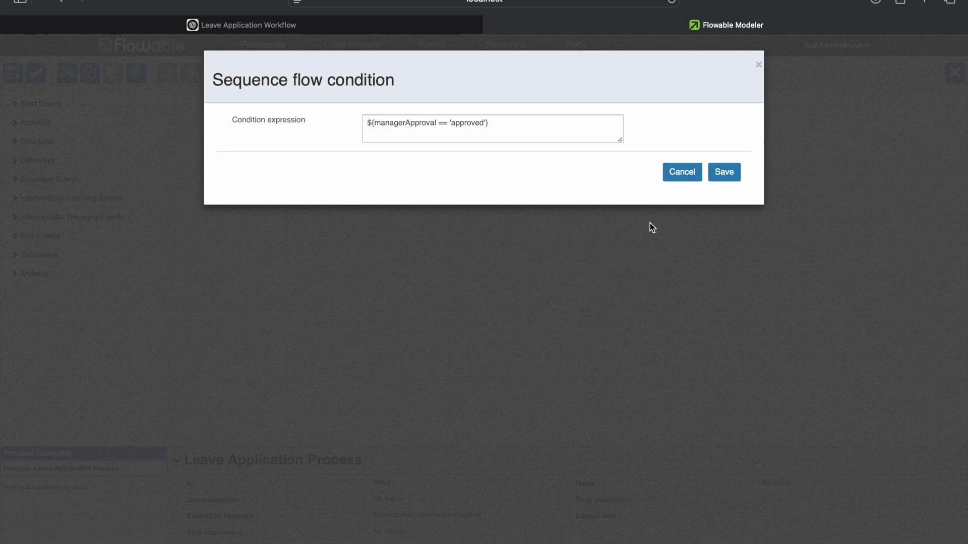
click(682, 172)
click(474, 167)
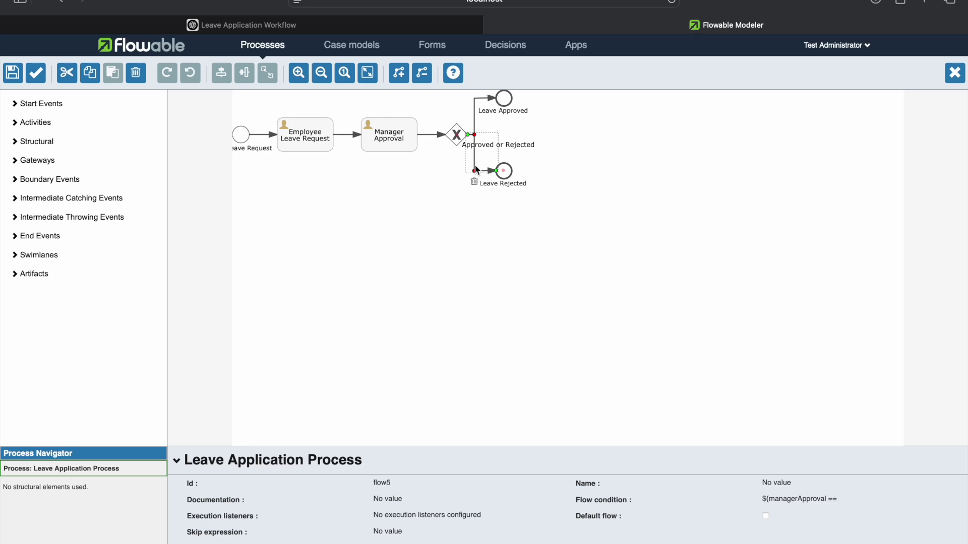
click(804, 506)
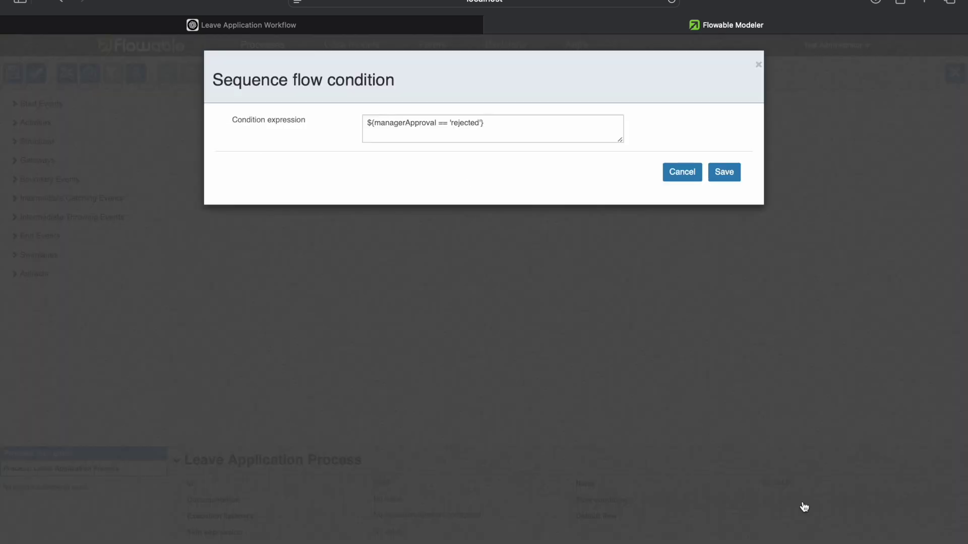
click(682, 178)
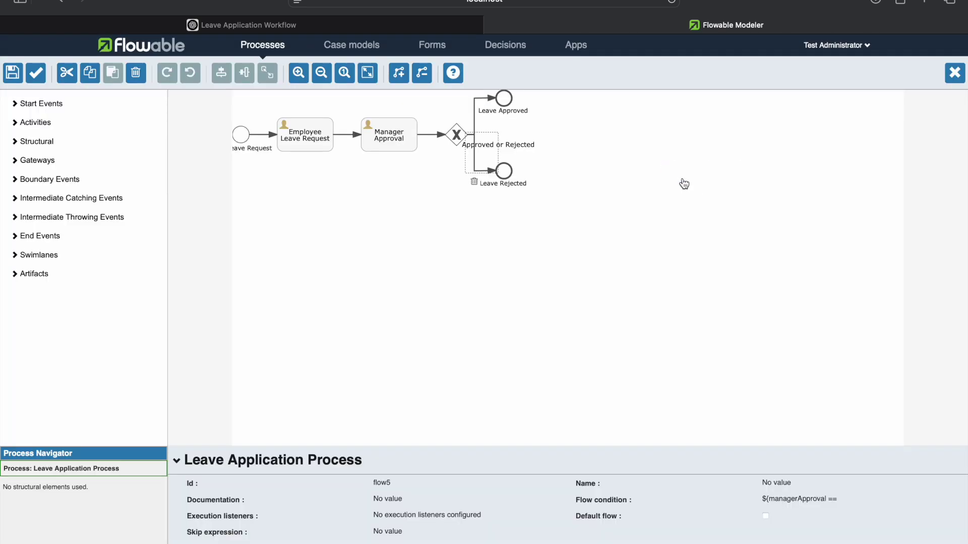
Step: Validate the imported process and save it with the key leave-application-process3, closing the editor
click(37, 75)
click(704, 370)
click(12, 73)
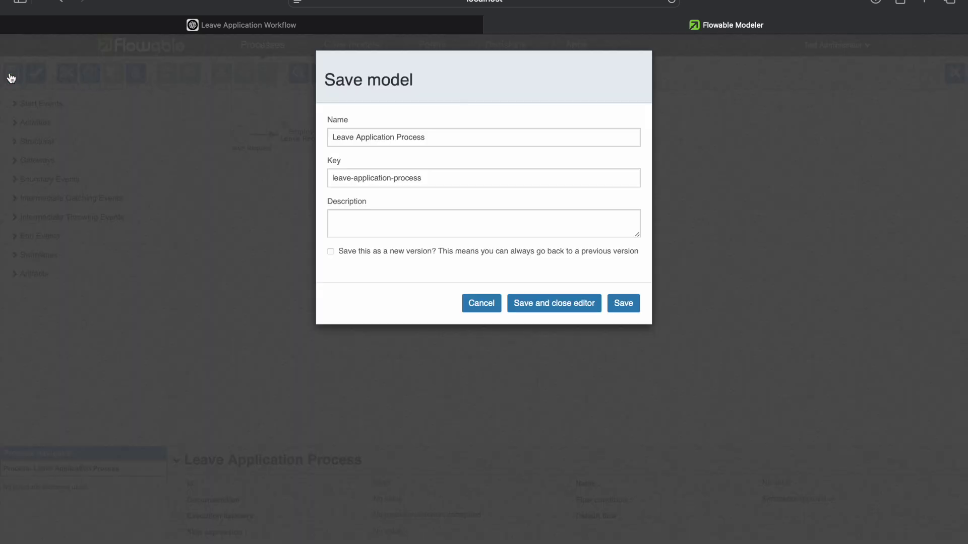
click(546, 304)
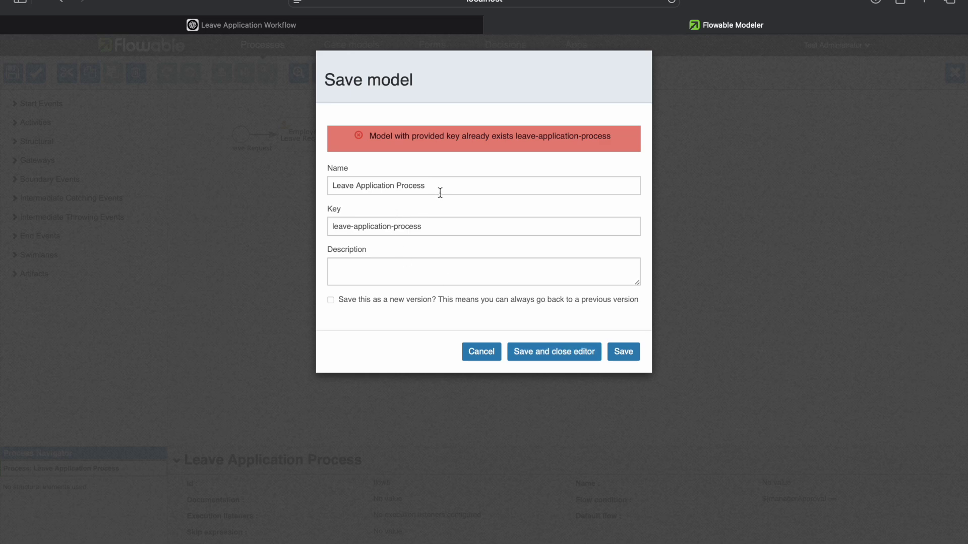
click(437, 226)
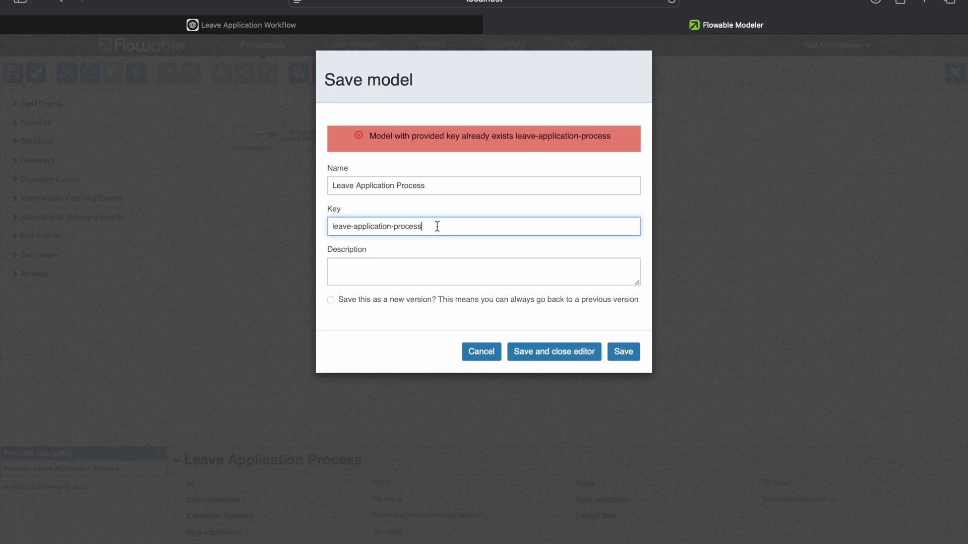
text(2)
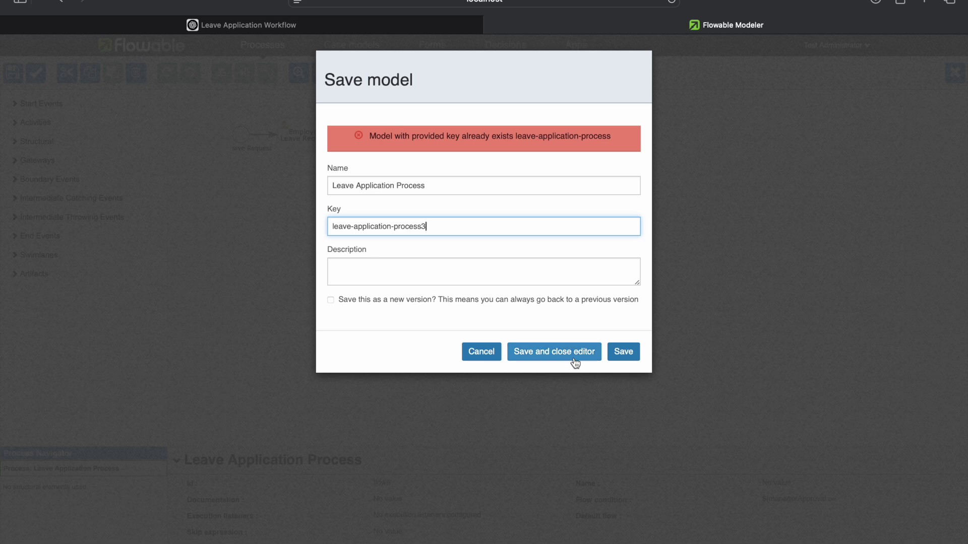
click(574, 356)
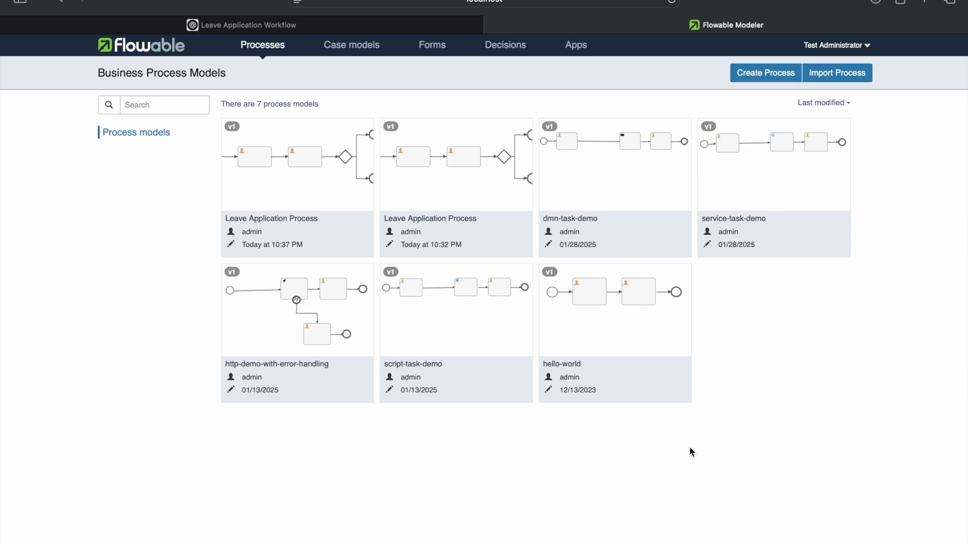
Step: Switch to Finder and copy leaveApplication_3.bpmn20.xml from the chatgpt/flowable folder
key(super+Tab)
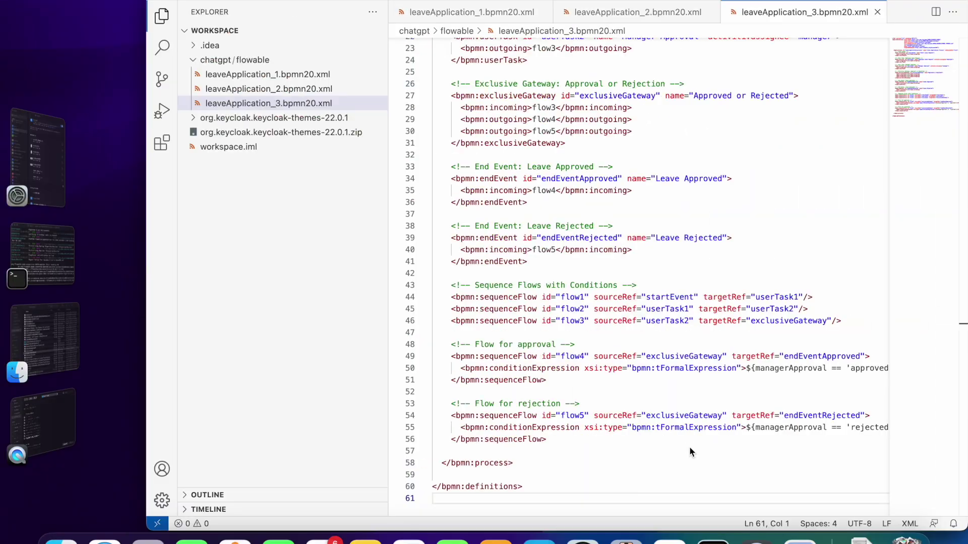
click(60, 542)
right_click(416, 152)
click(442, 311)
Step: Open the FlowableEngine project in IntelliJ IDEA, paste leaveApplication_3.bpmn20.xml into the resources/processes folder and add it to Git
click(807, 537)
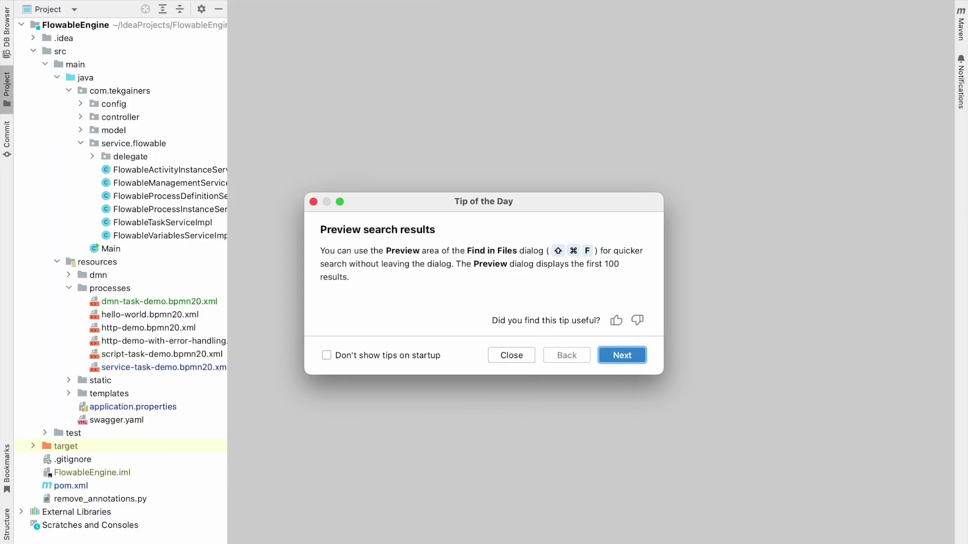
click(529, 358)
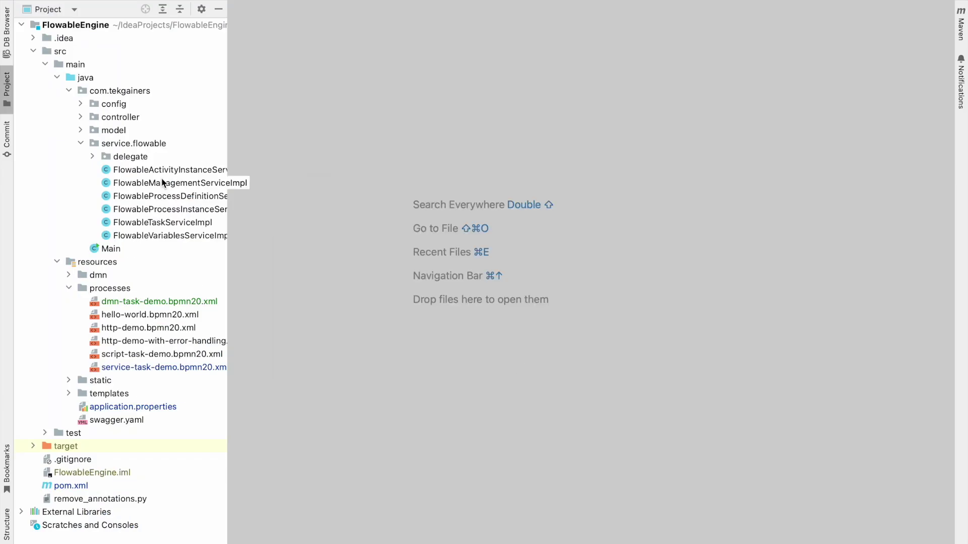
click(121, 292)
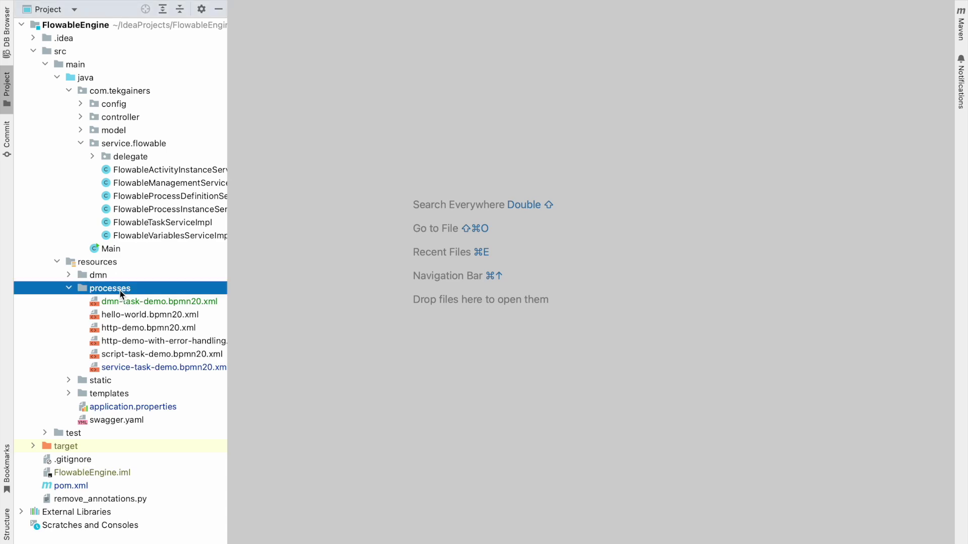
right_click(121, 294)
click(171, 241)
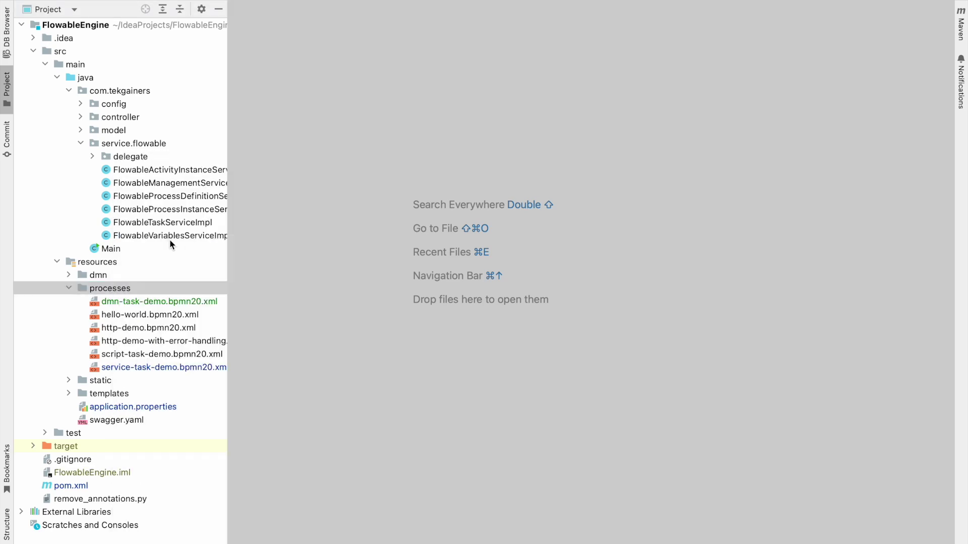
click(672, 333)
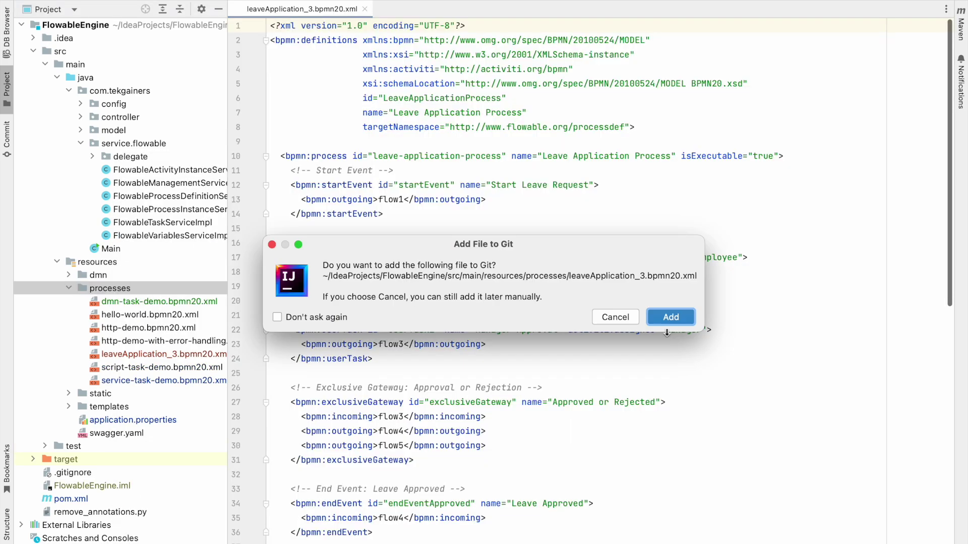
click(674, 322)
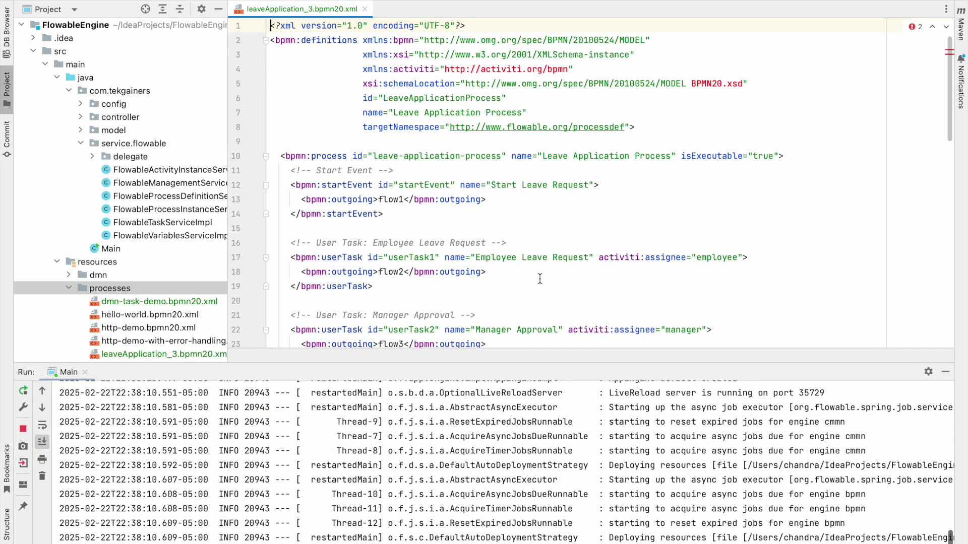
Step: Switch to the Flowable Dashboard in the browser and review the deployed leave-application-process definition and its process instances
key(super+Tab)
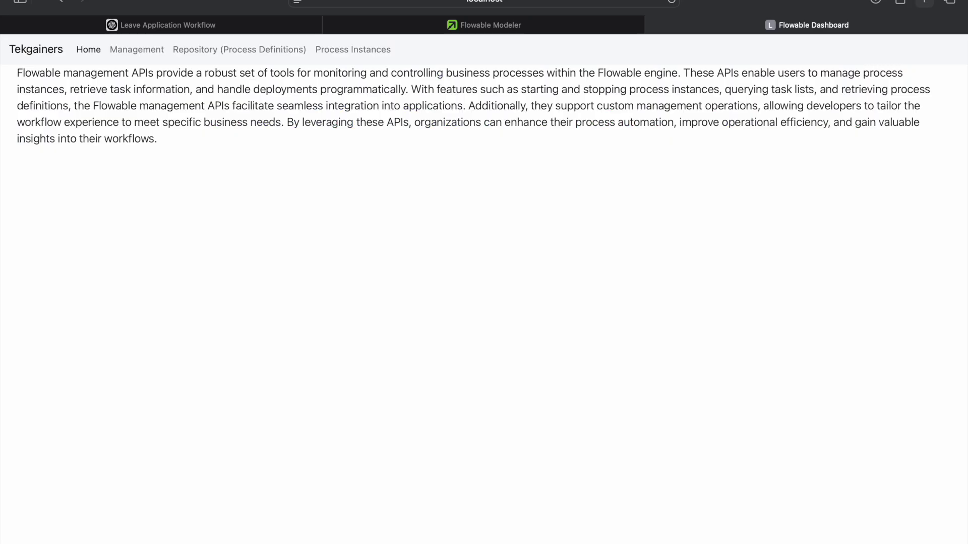
click(274, 50)
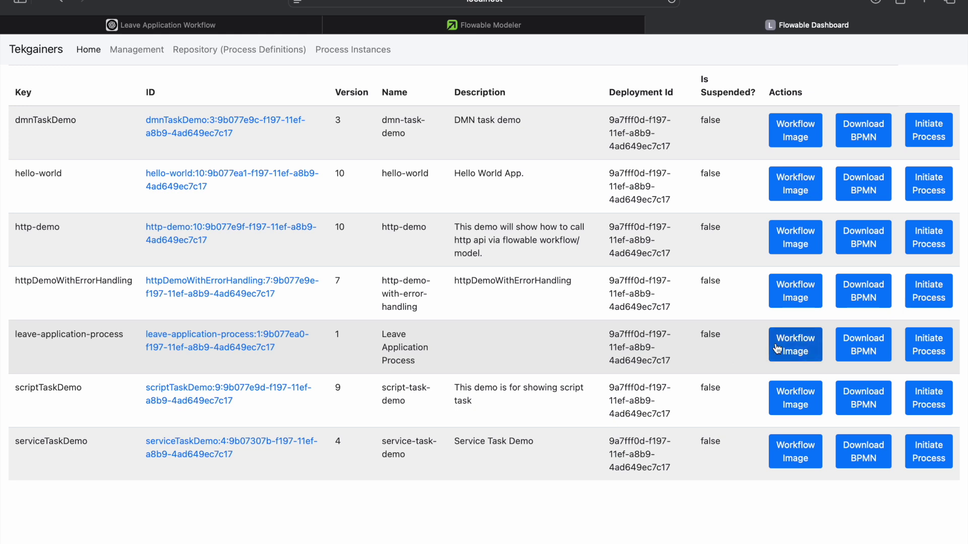
click(867, 348)
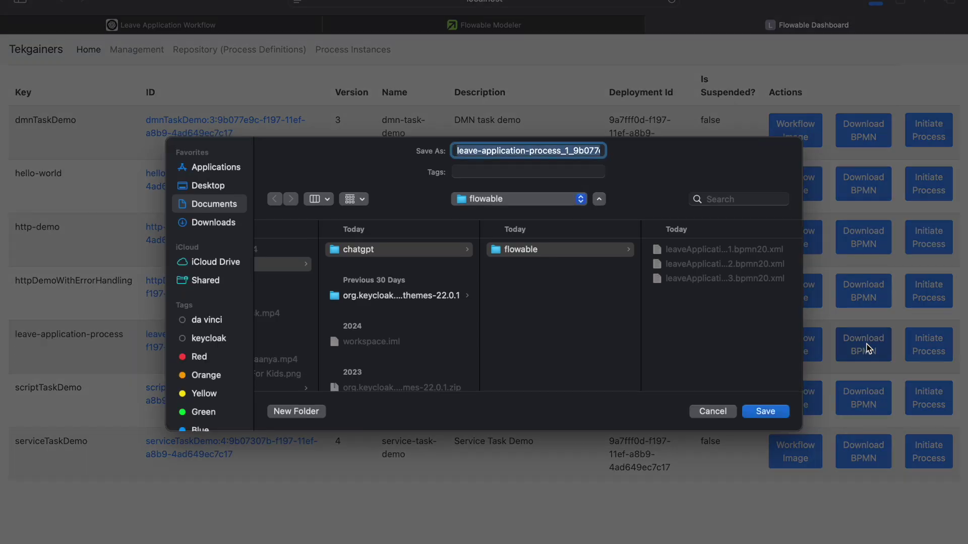
click(719, 411)
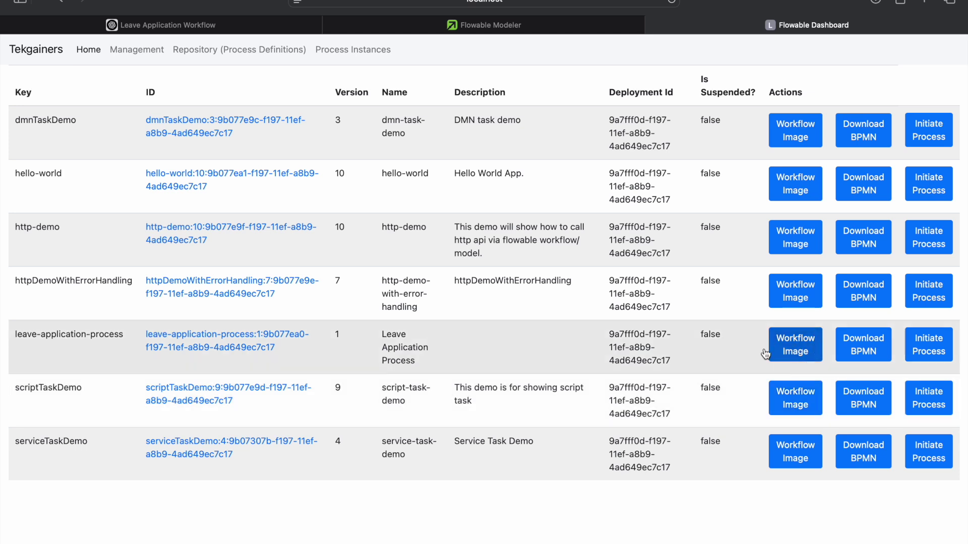
click(243, 341)
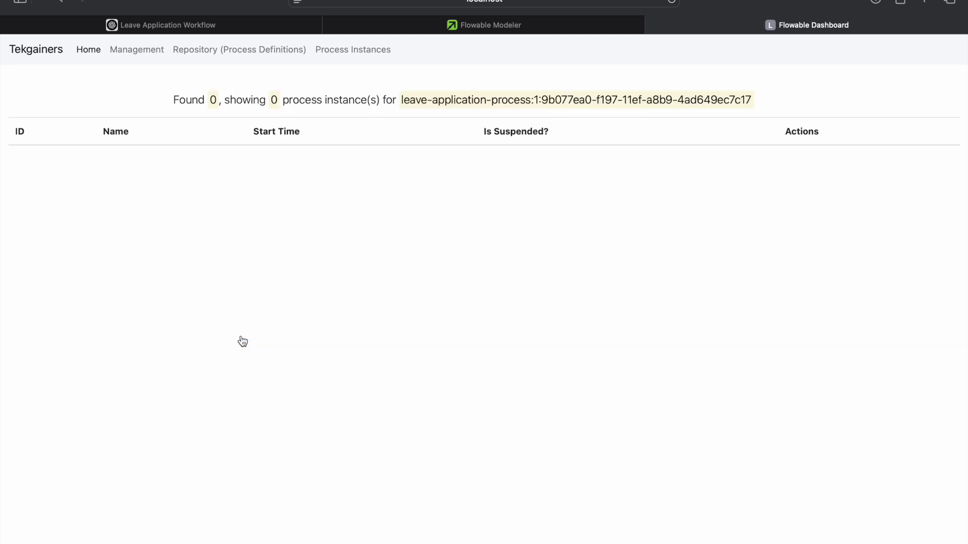
click(217, 51)
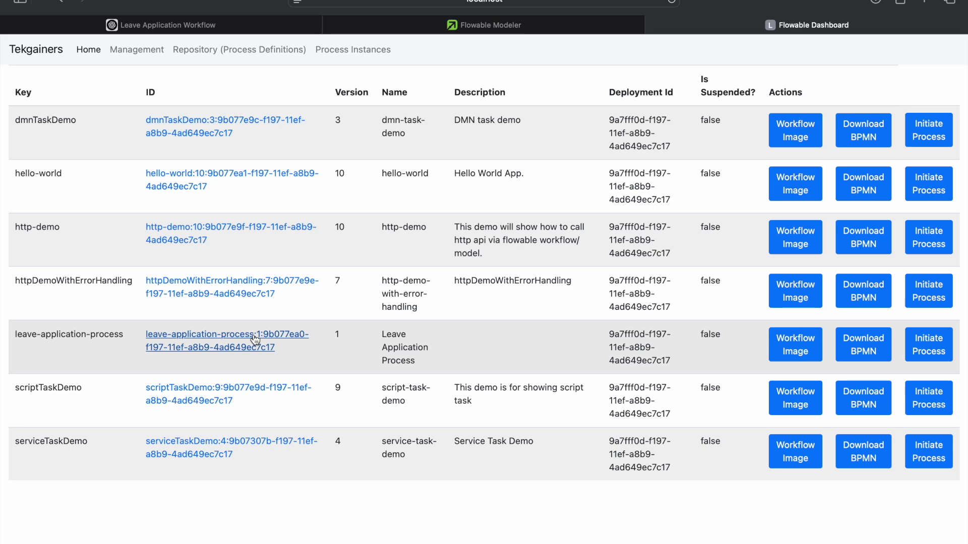
Step: Initiate a process from the leave-application-process definition and open its list of process instances
click(926, 350)
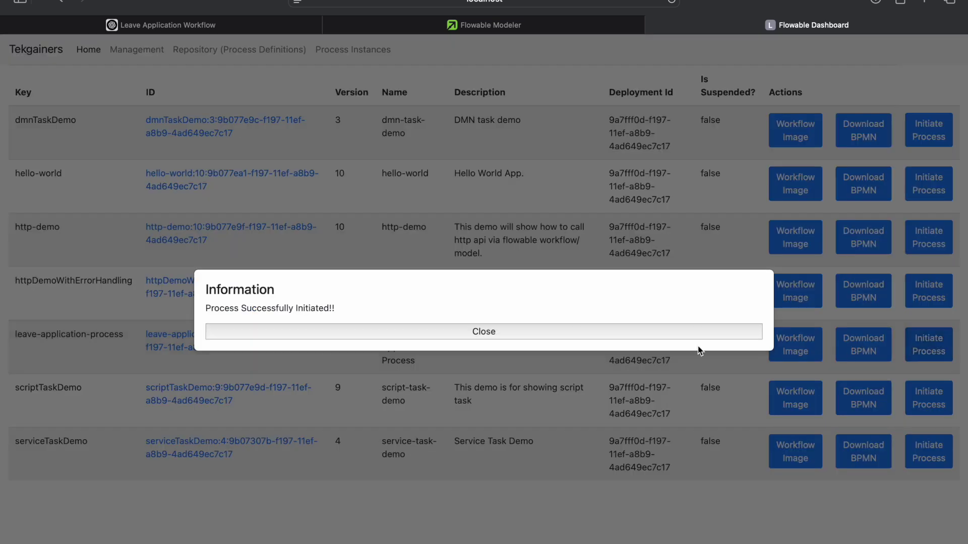
click(627, 333)
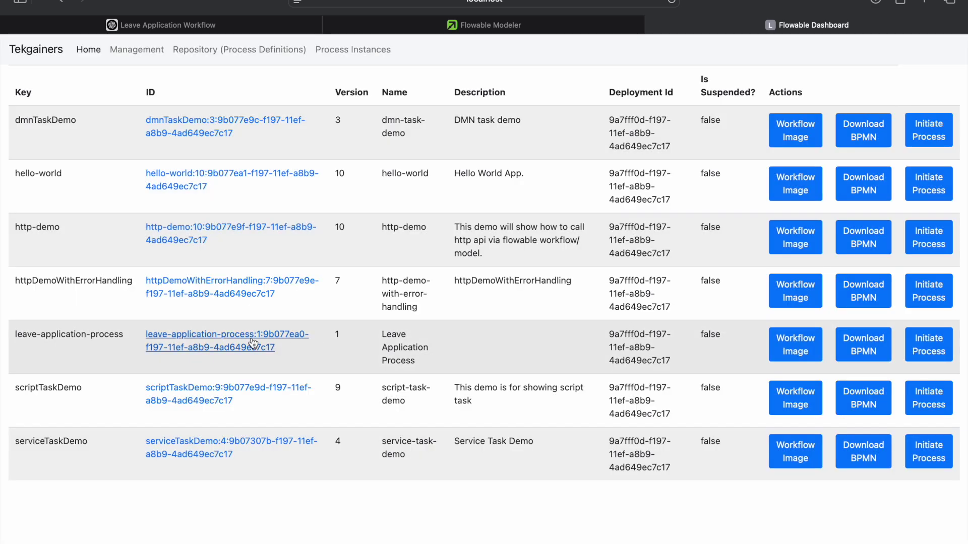
click(253, 345)
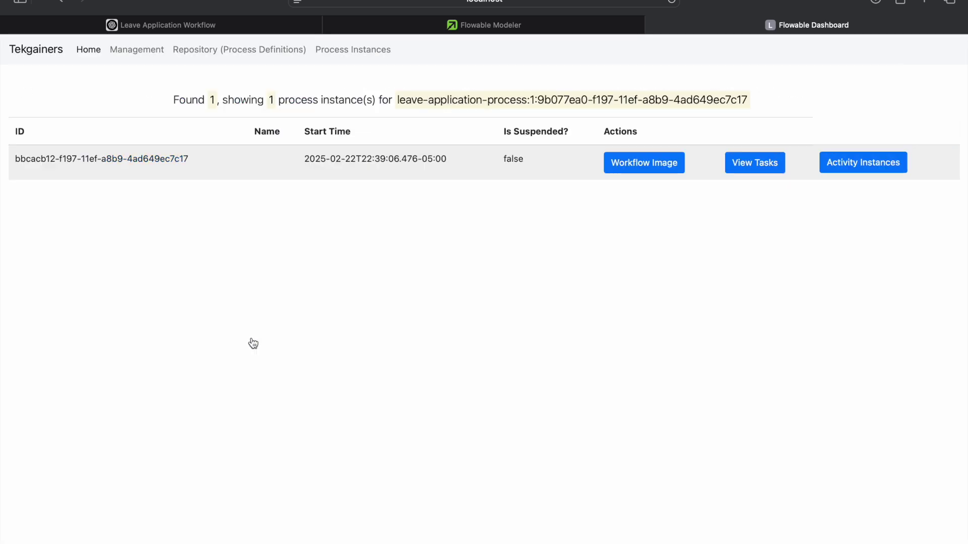
Step: Try to display the instance's workflow image, and complete its Employee Leave Request task
click(635, 173)
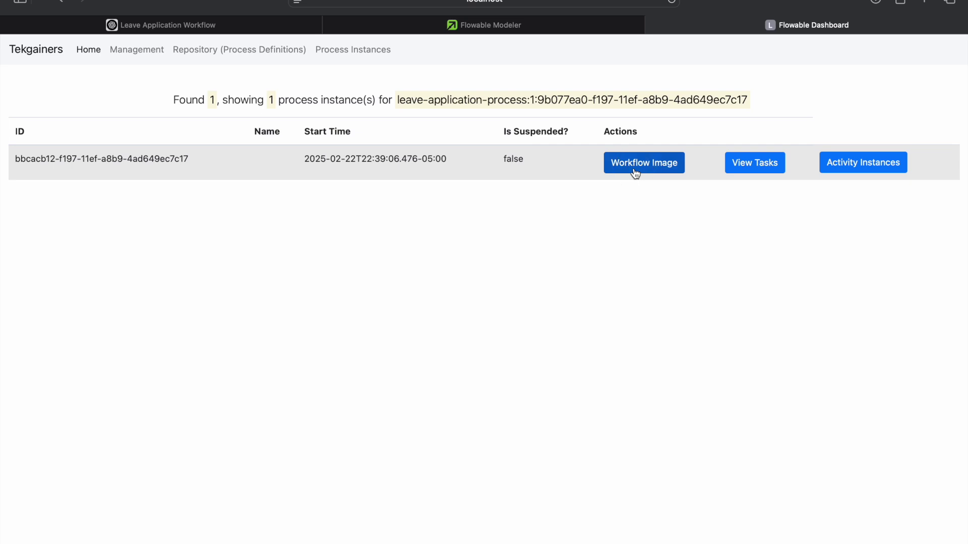
click(747, 162)
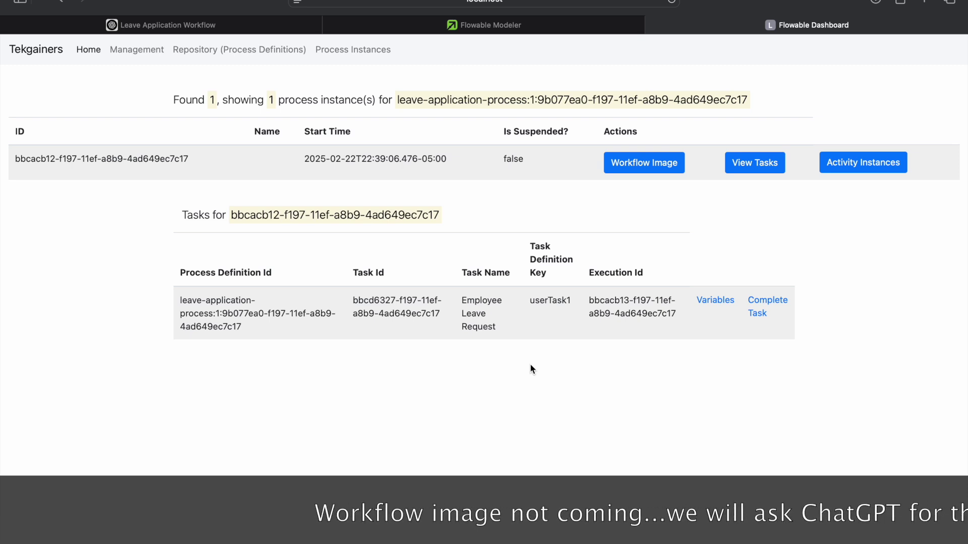
click(756, 306)
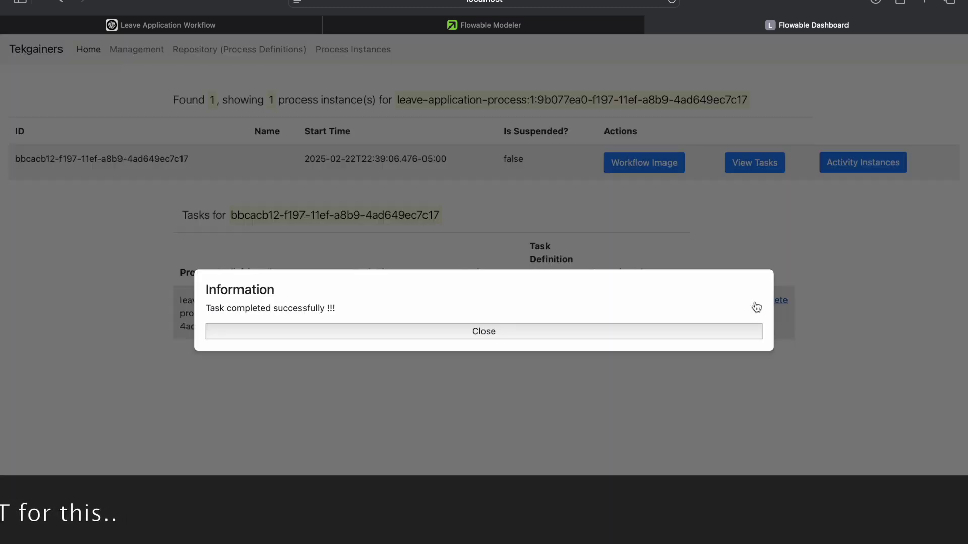
click(674, 332)
Step: Open the variables of the instance's Manager Approval task and try to complete the task
click(750, 170)
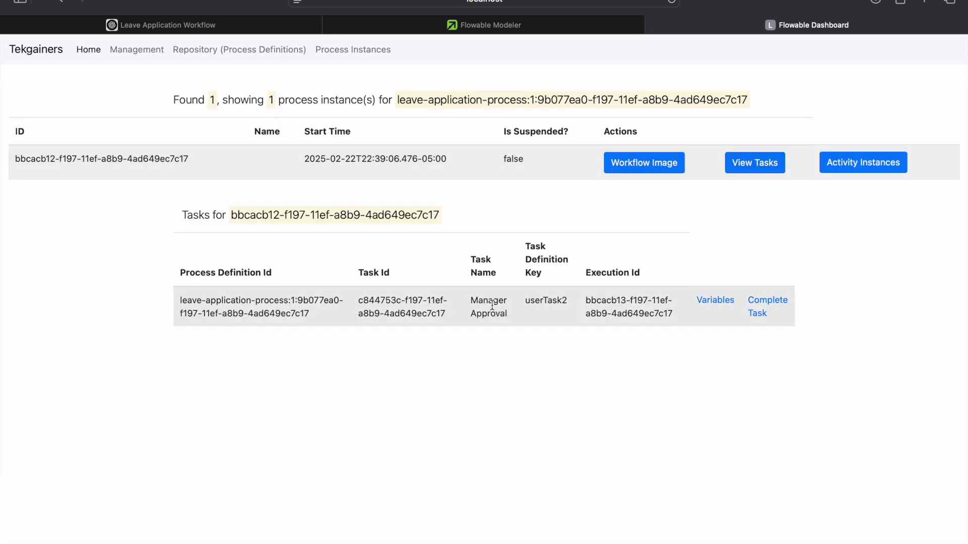
click(708, 306)
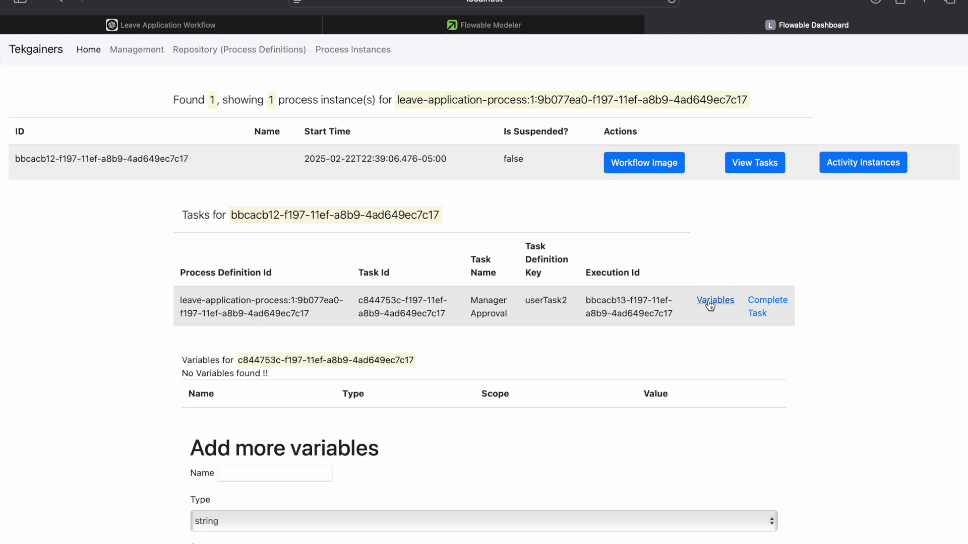
scroll(431, 432, down, 2)
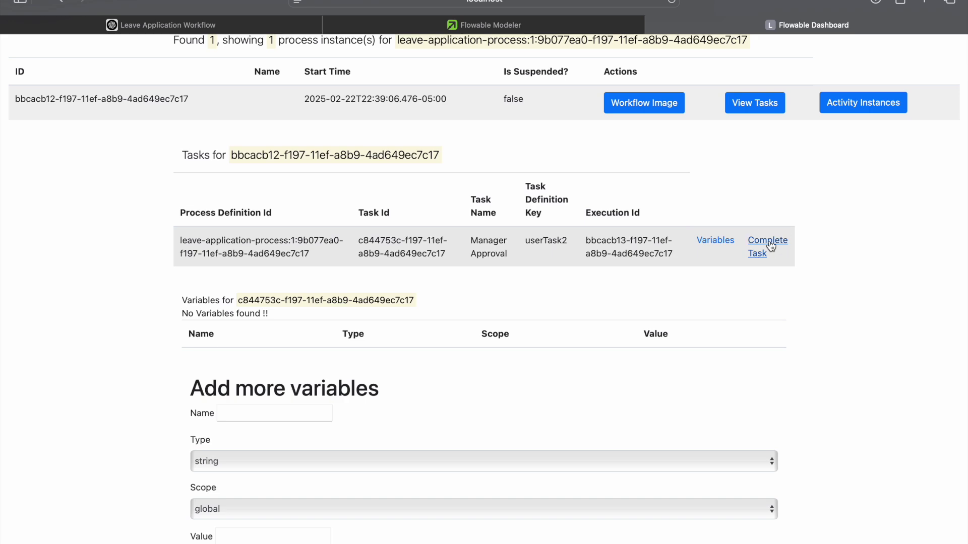
Step: Switch to IntelliJ IDEA, find the server error in the Main run console and copy the managerApproval property name from it
key(super+Tab)
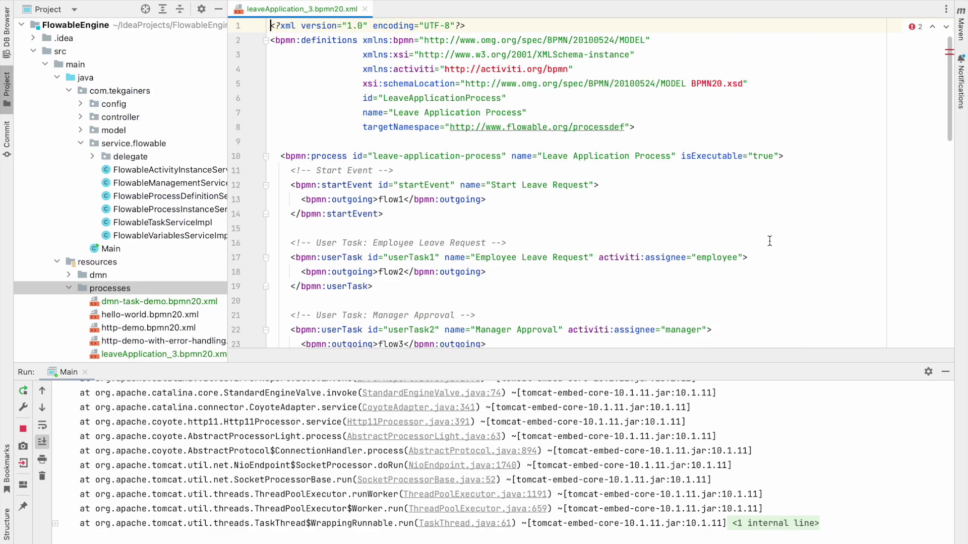
scroll(632, 401, up, 10)
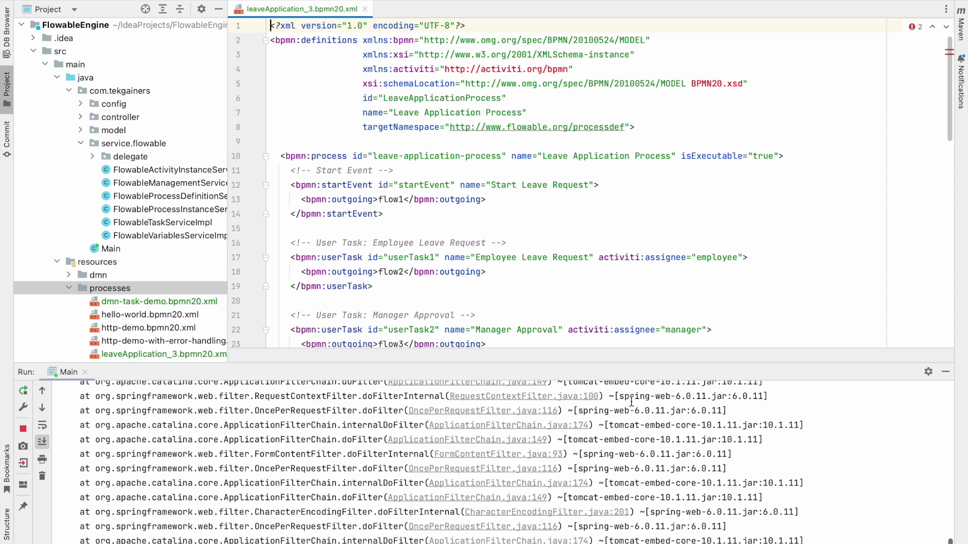
scroll(631, 402, up, 3)
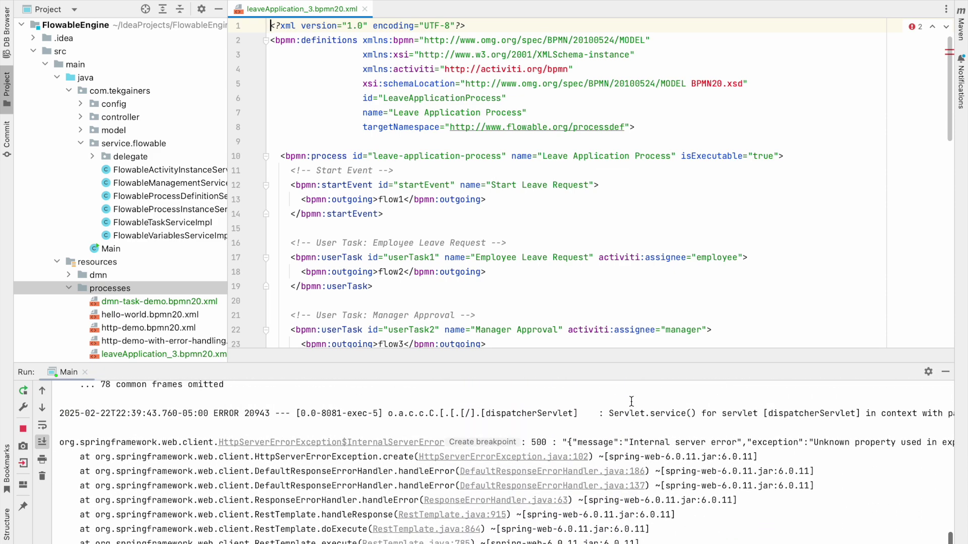
scroll(699, 450, right, 5)
scroll(700, 450, right, 4)
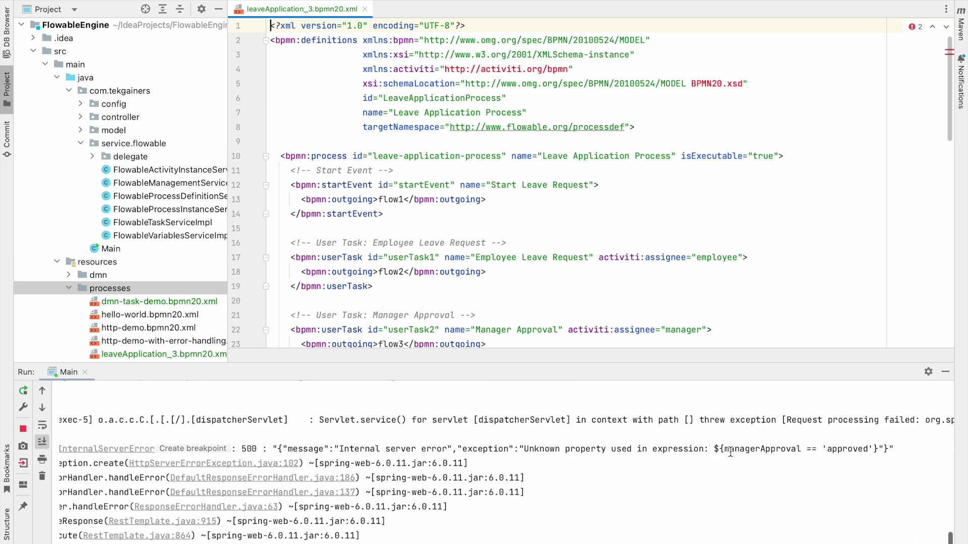
double_click(751, 448)
key(super+c)
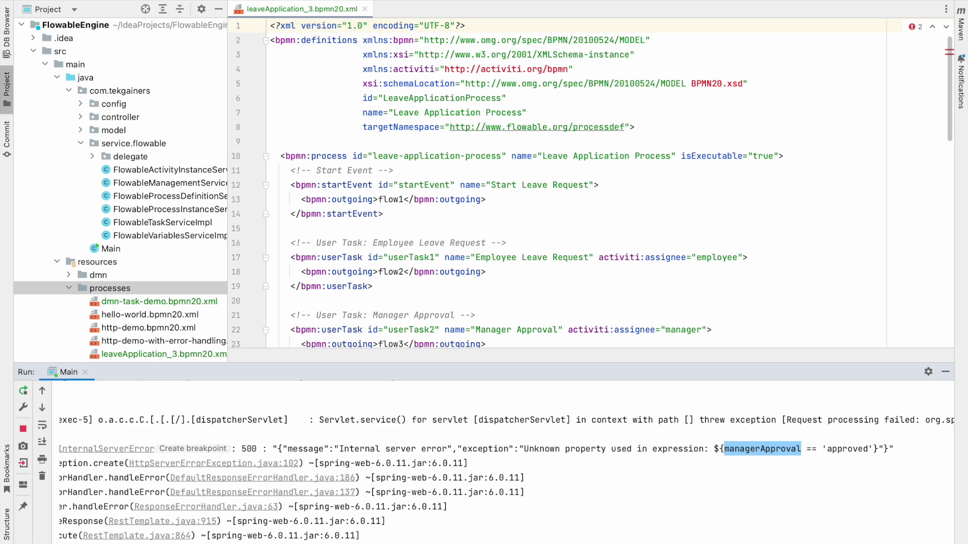
Step: Back in the Flowable Dashboard, add a global string variable managerApproval with the value approved to the Manager Approval task
key(super+Tab)
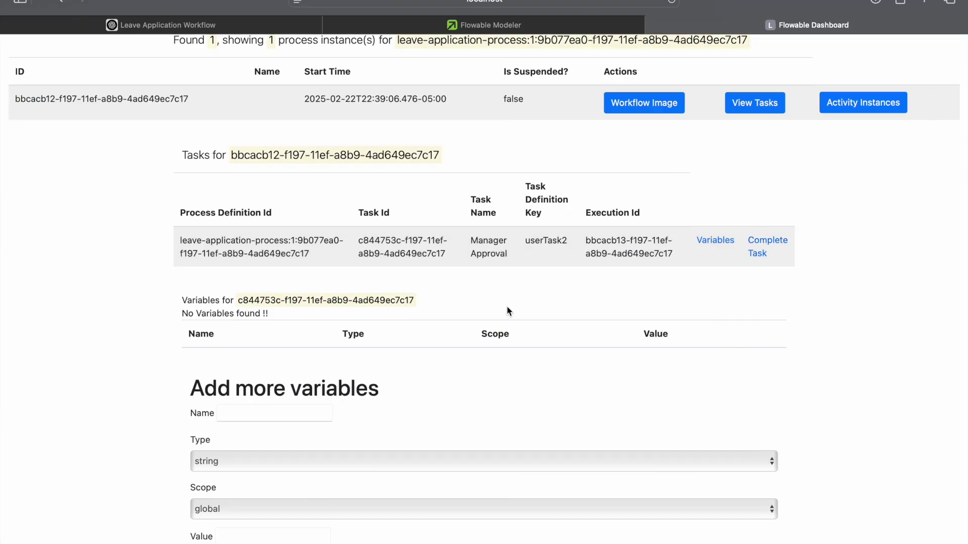
click(296, 416)
key(super+v)
click(266, 535)
text(a)
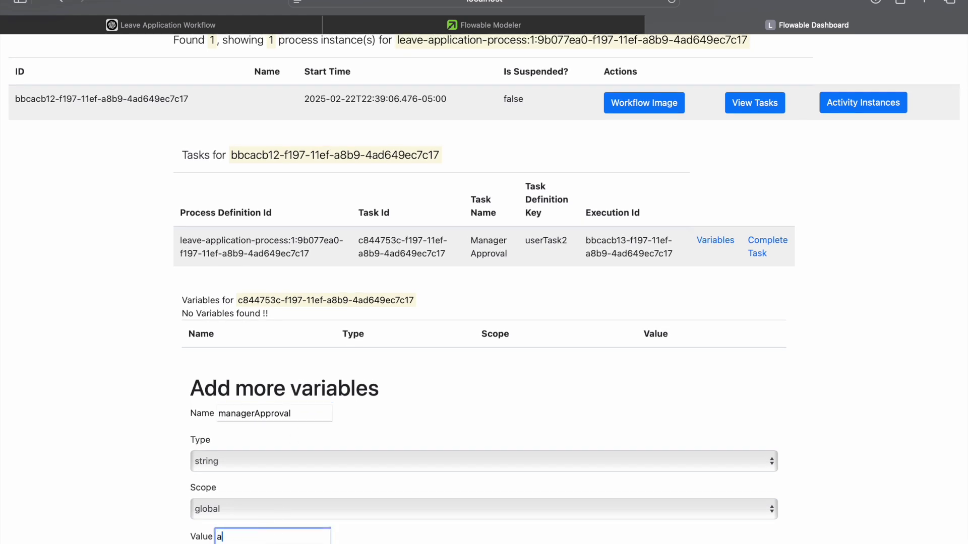
text(pproved)
key(Return)
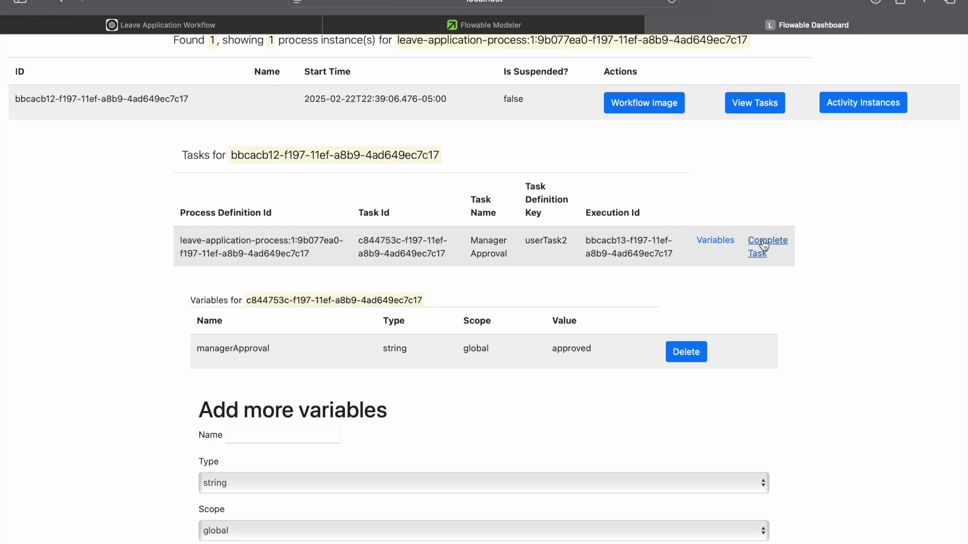
Step: Clear the Main run console in IntelliJ IDEA and return to the Flowable Dashboard
key(super+Tab)
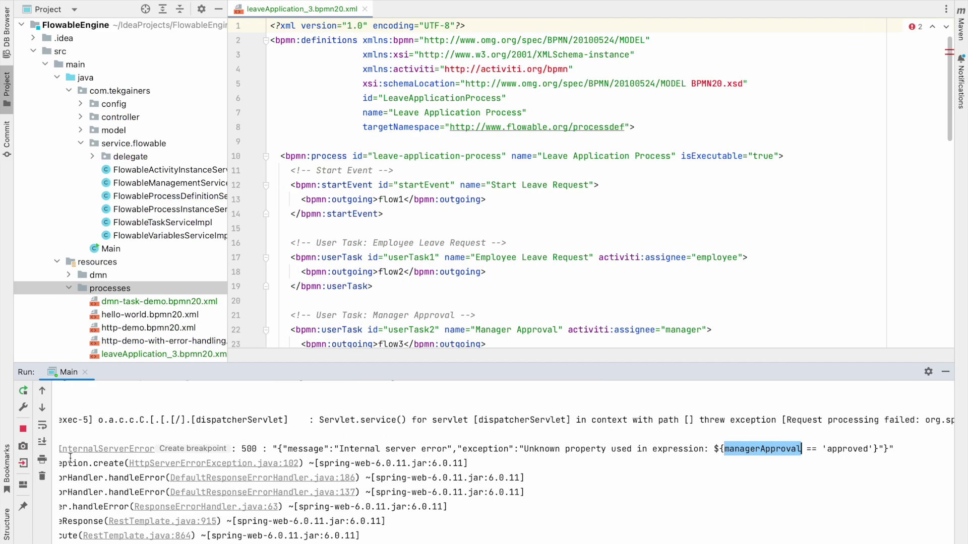
click(42, 476)
key(super+Tab)
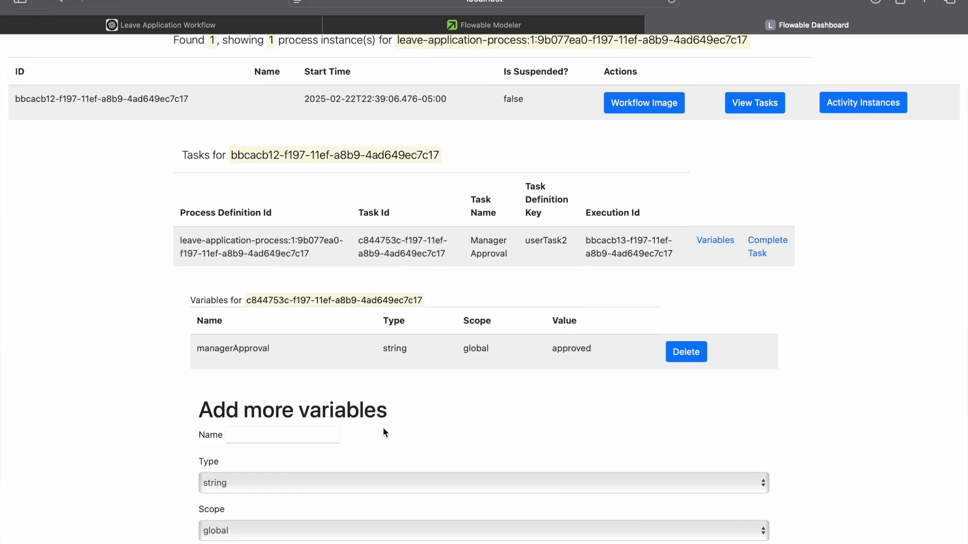
Step: Complete the Manager Approval task and switch to IntelliJ IDEA to check the run console
click(758, 245)
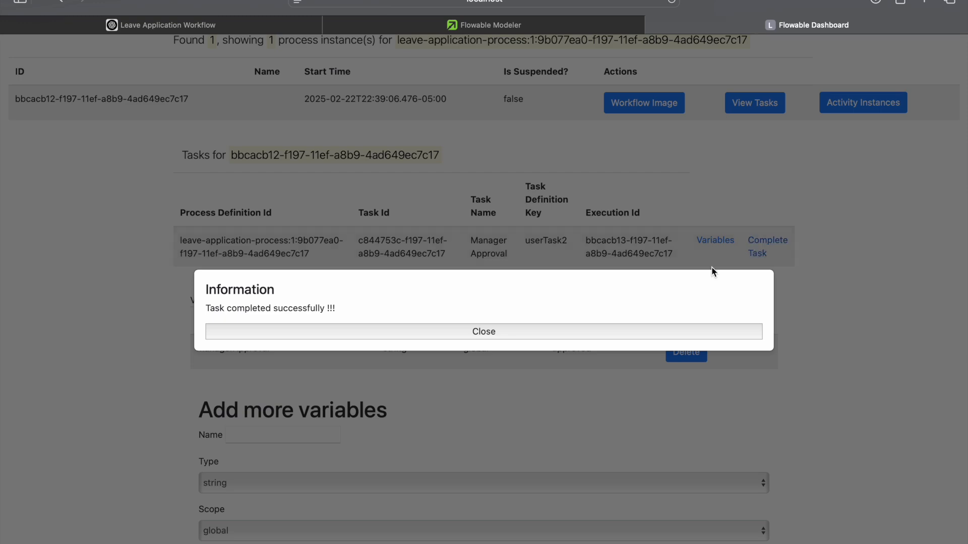
click(597, 331)
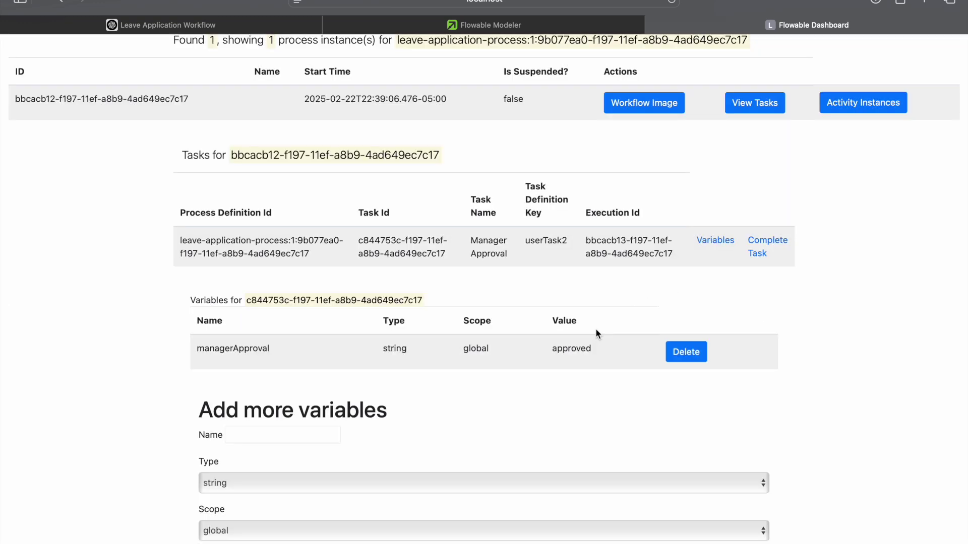
key(super+Tab)
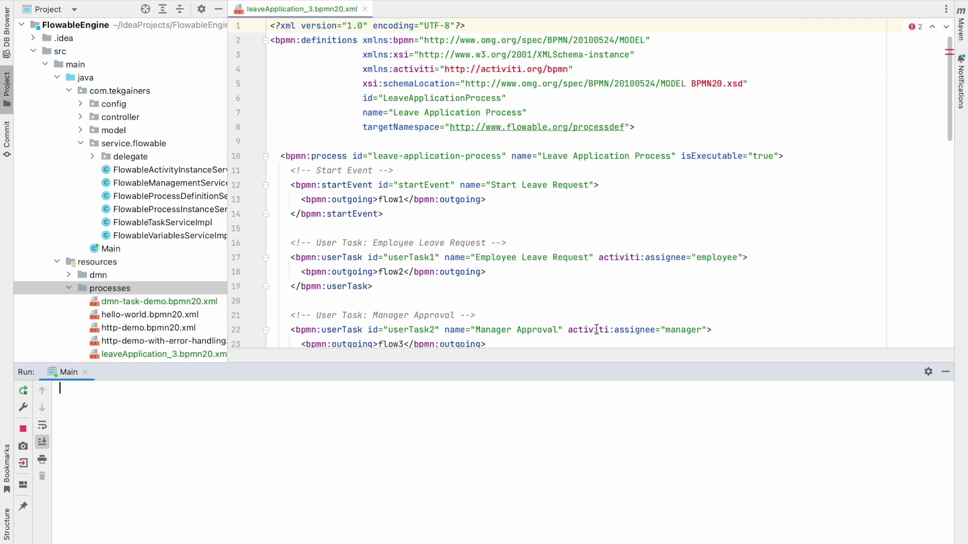
Step: Return to the Flowable Dashboard and list the leave application process instance's open tasks, followed by its activity instances
key(super+Tab)
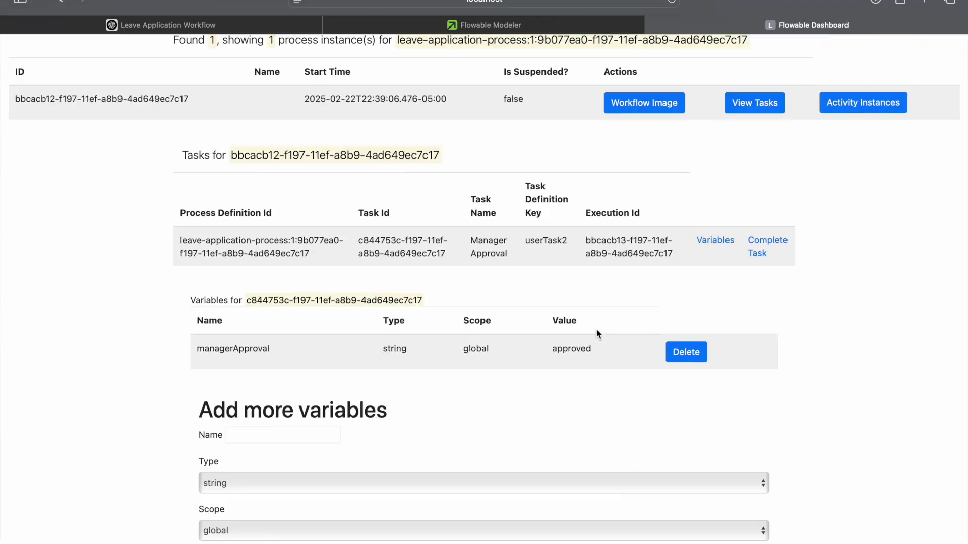
click(762, 101)
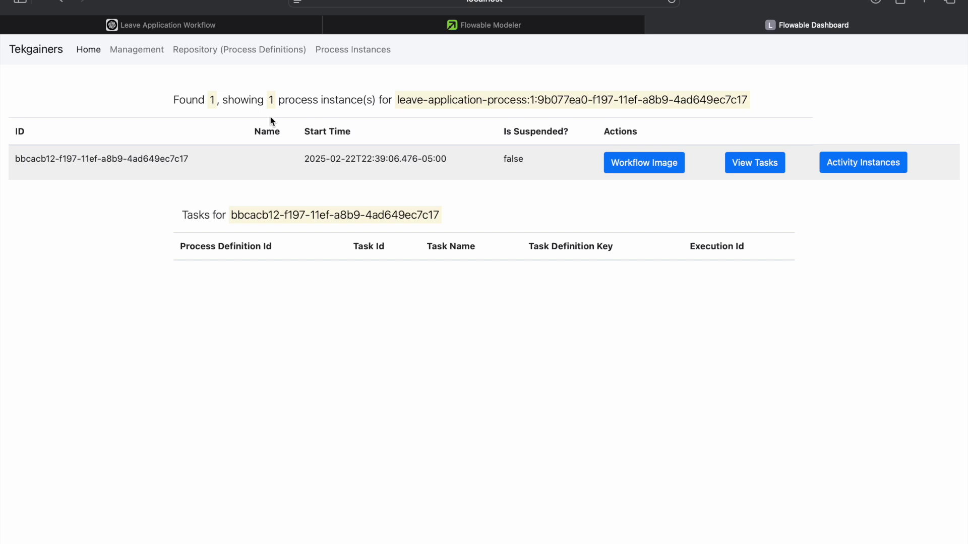
click(862, 168)
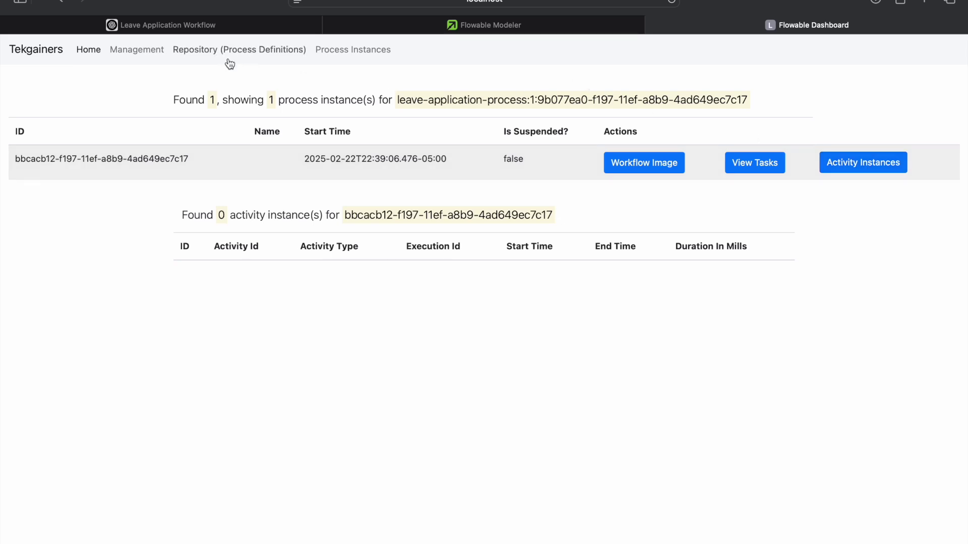
Step: List the process definitions in the dashboard repository and clear the Main run console in IntelliJ IDEA
click(202, 53)
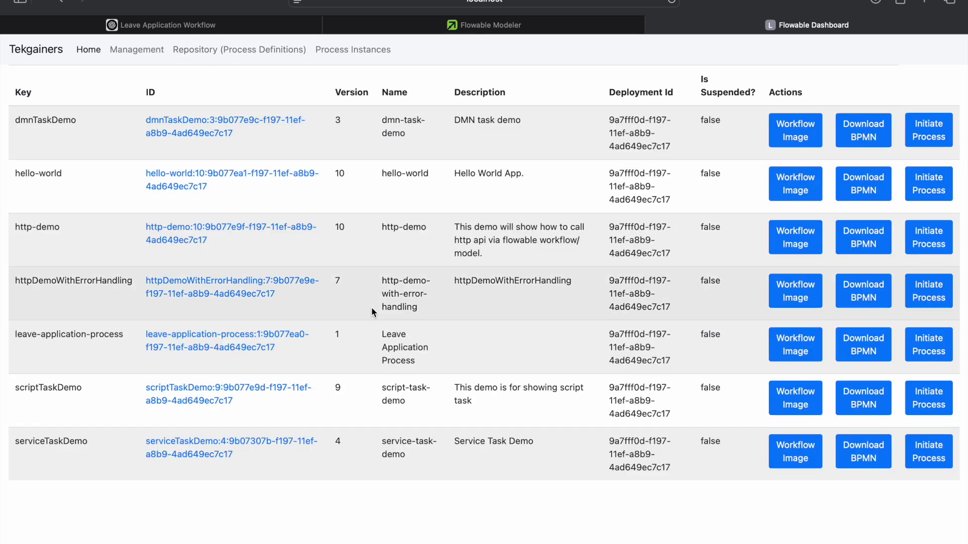
key(super+Tab)
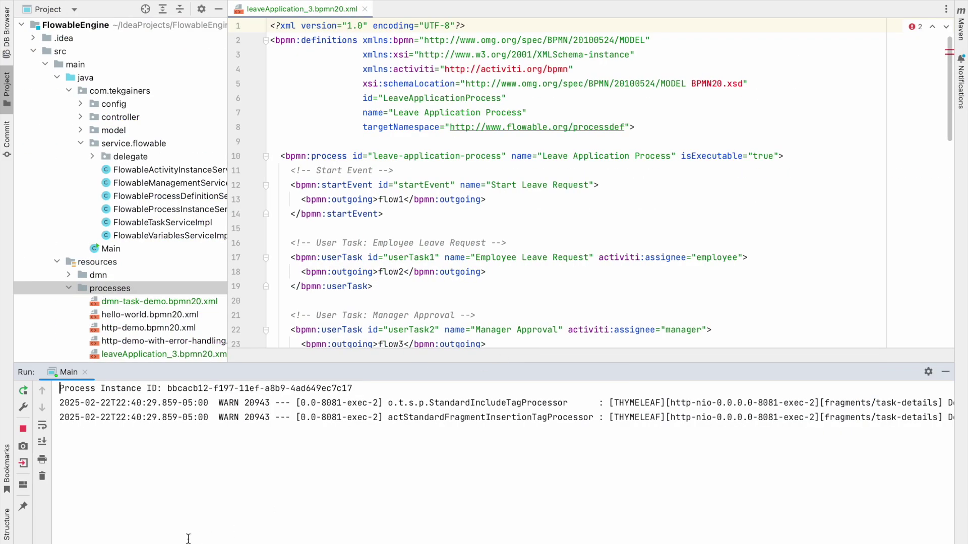
click(42, 478)
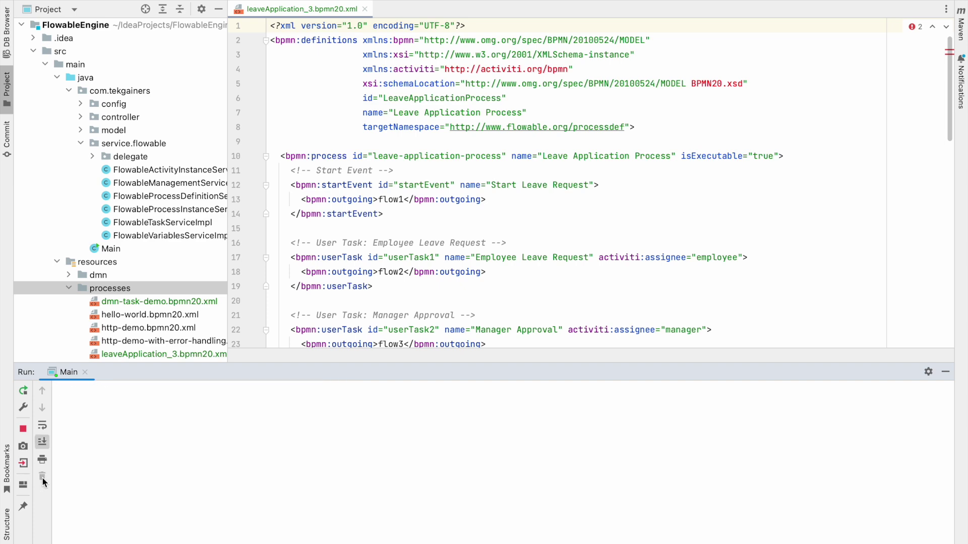
Step: Request the workflow image of leave-application-process in the Flowable Dashboard and examine the resulting error in IntelliJ IDEA's Main run console
key(super+Tab)
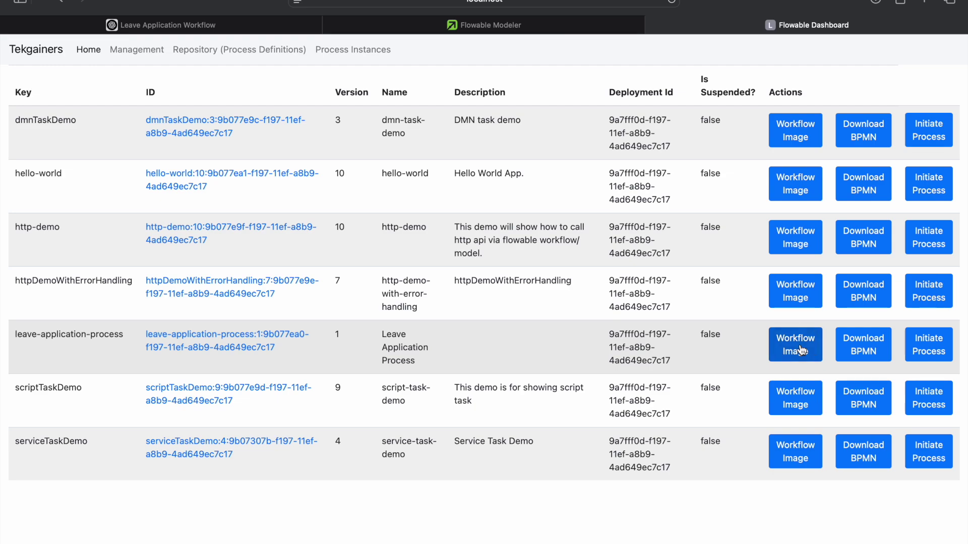
key(super+Tab)
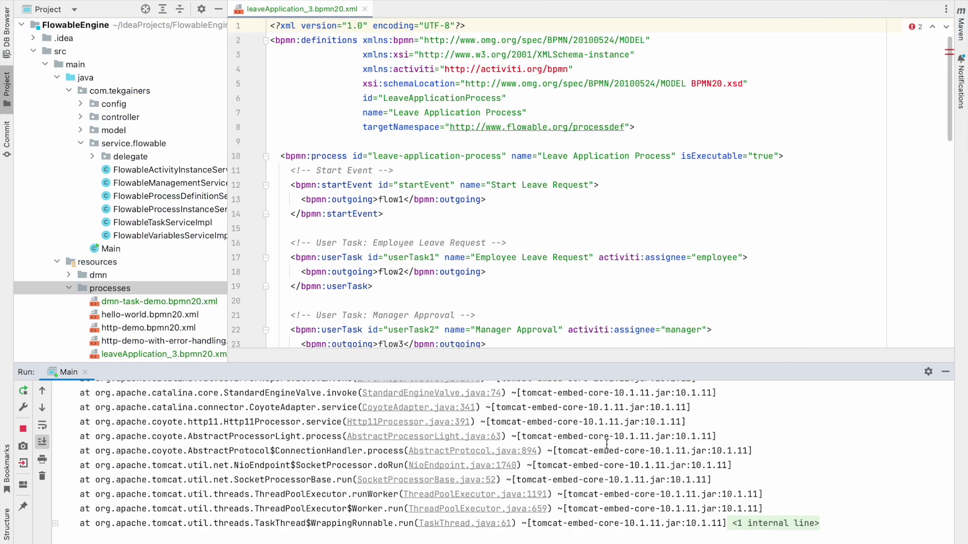
scroll(606, 443, up, 15)
scroll(607, 444, up, 5)
scroll(606, 444, right, 8)
scroll(606, 444, right, 2)
scroll(607, 444, right, 3)
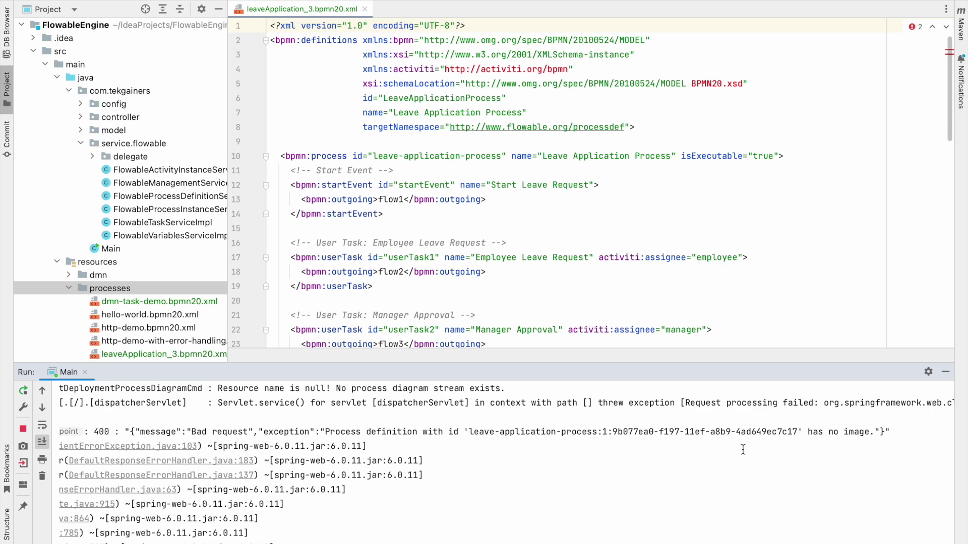
Step: Switch to the ChatGPT conversation and ask "I am able to execute the workflow. But why flowable is not having the workflow image for this?"
key(super+Tab)
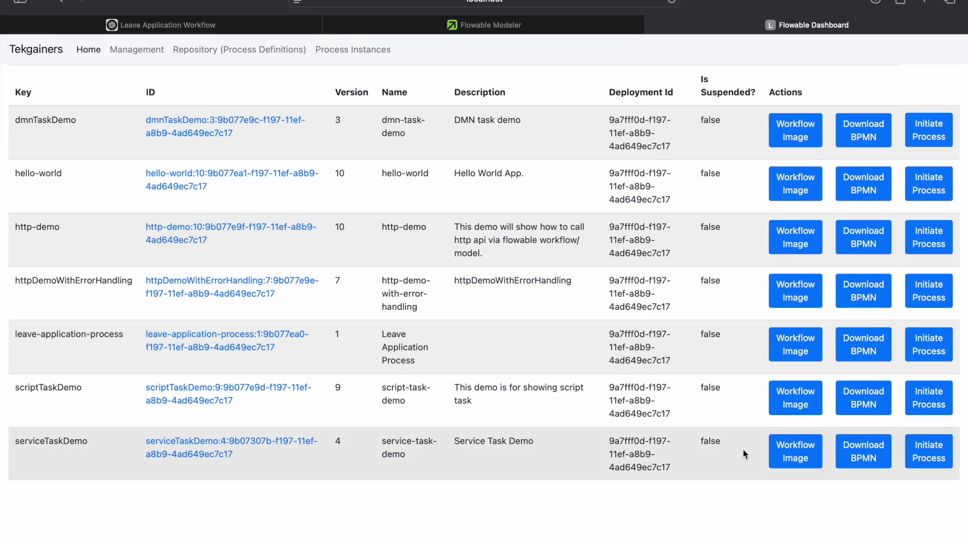
click(207, 18)
scroll(297, 417, down, 1)
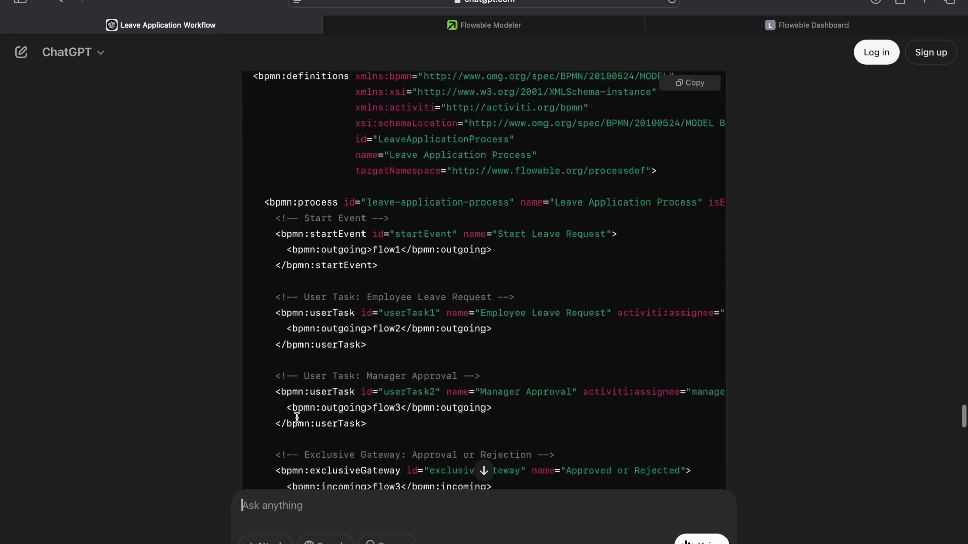
scroll(297, 417, down, 15)
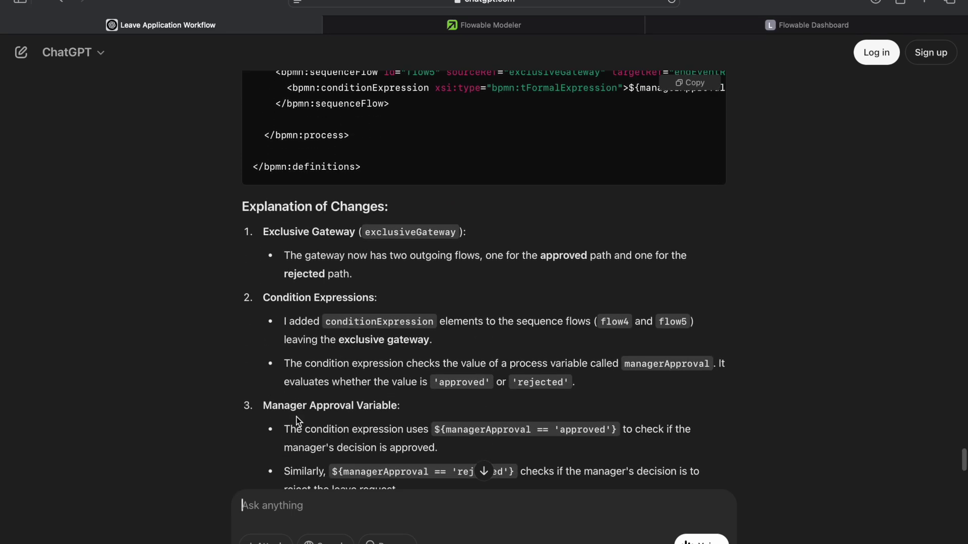
text(I a)
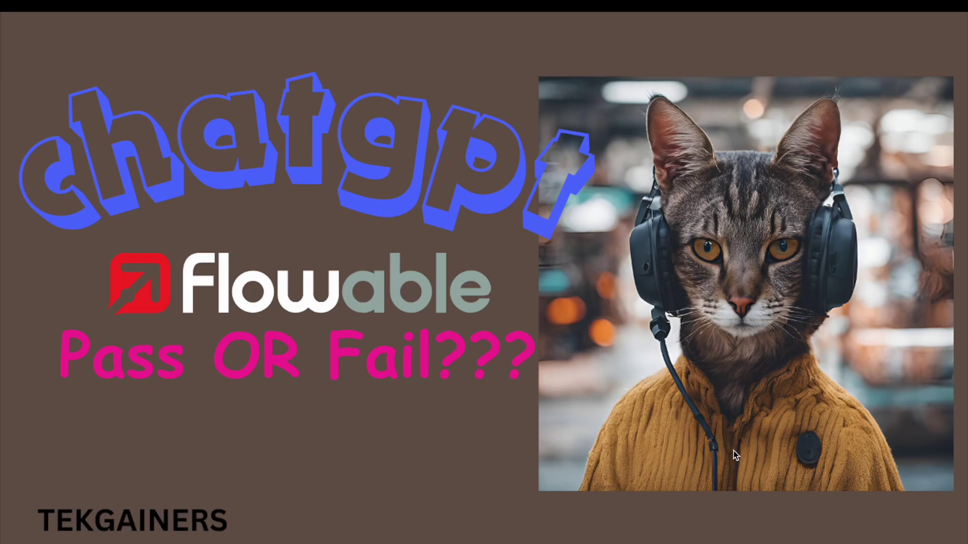
text(m able to exec)
text(u)
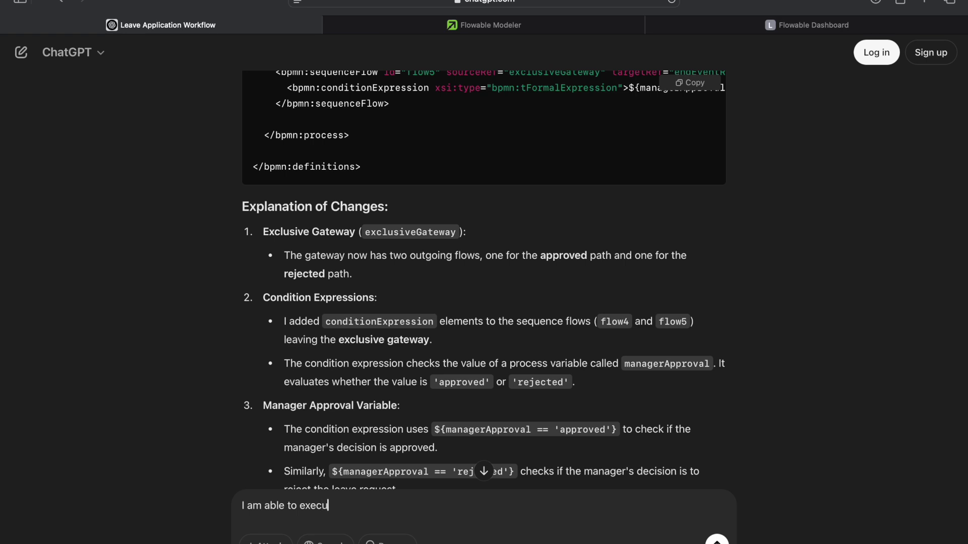
text(te the workflow. But wh)
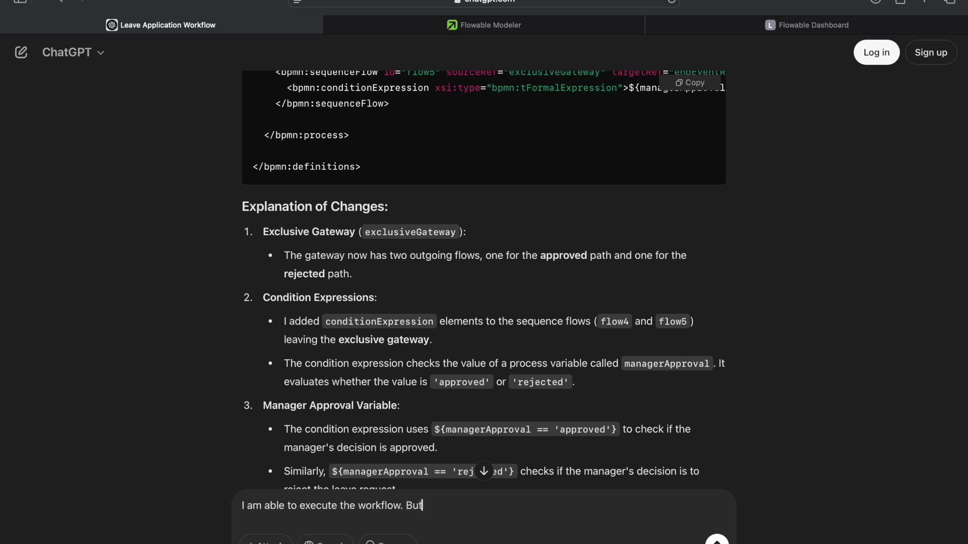
text(y flowable is not having the workflow)
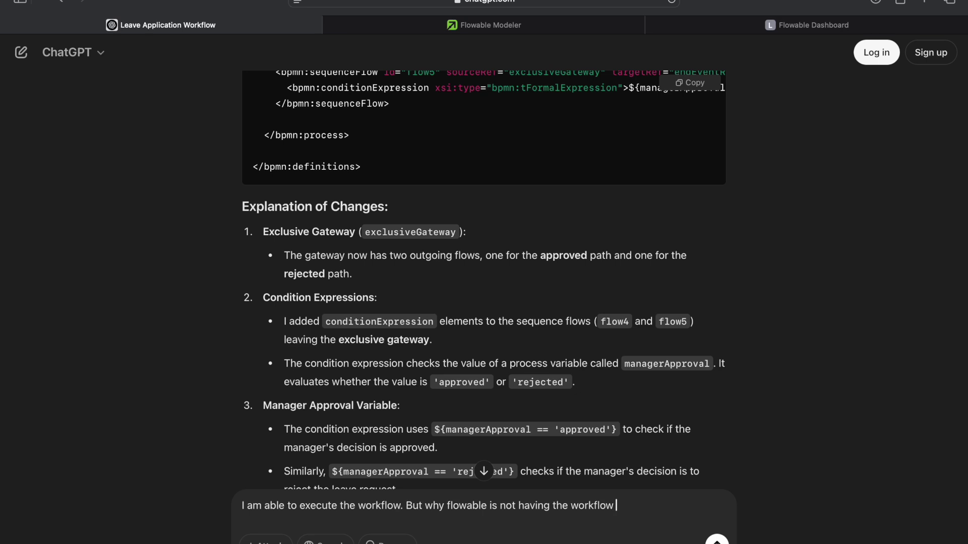
text(image for this?)
key(Return)
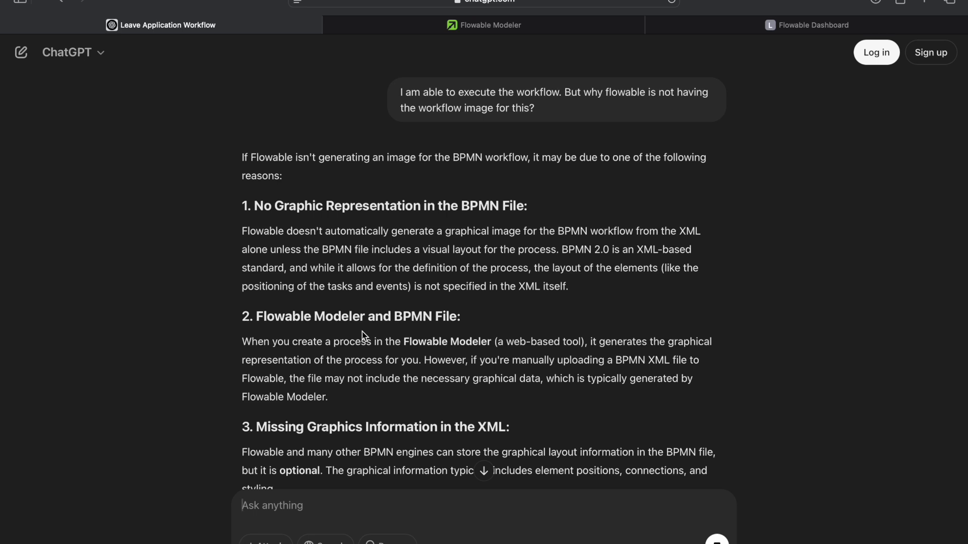
Step: Read ChatGPT's reasons for the missing workflow image and its two solutions, using Flowable Modeler or manually including graphic information
scroll(362, 332, down, 3)
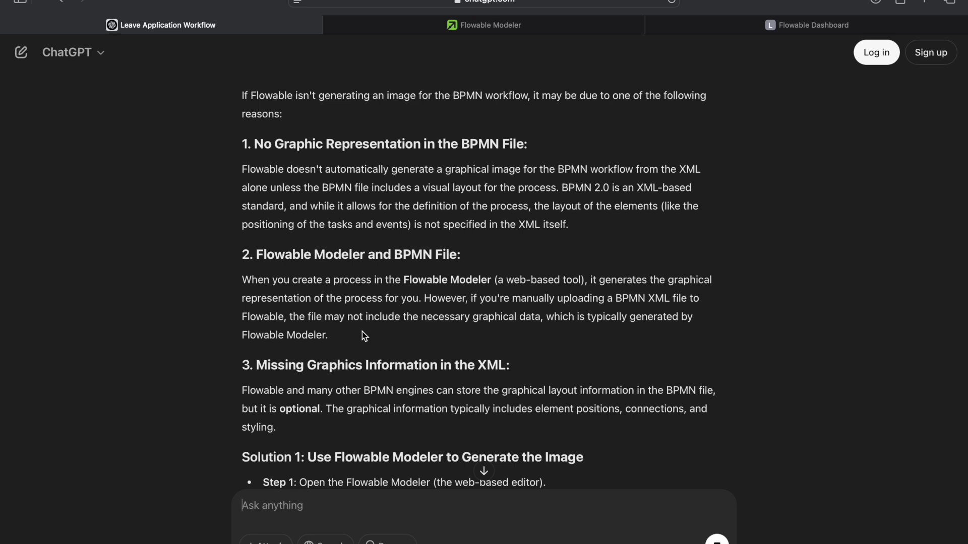
scroll(363, 335, down, 4)
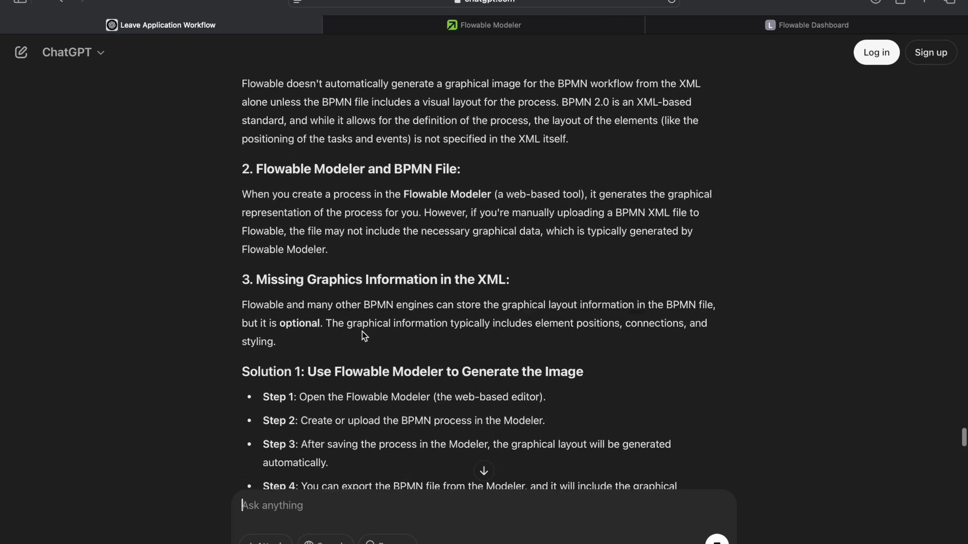
scroll(362, 332, down, 4)
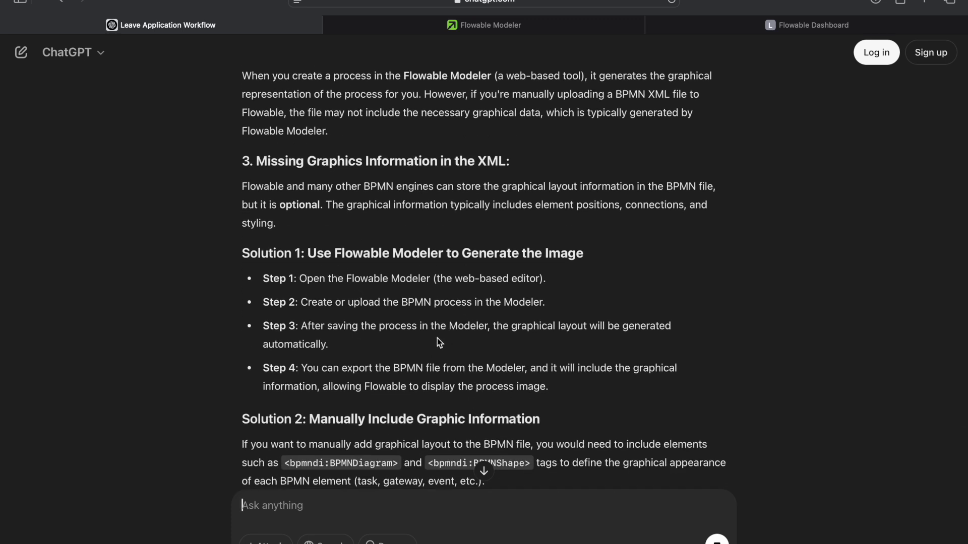
scroll(464, 345, down, 6)
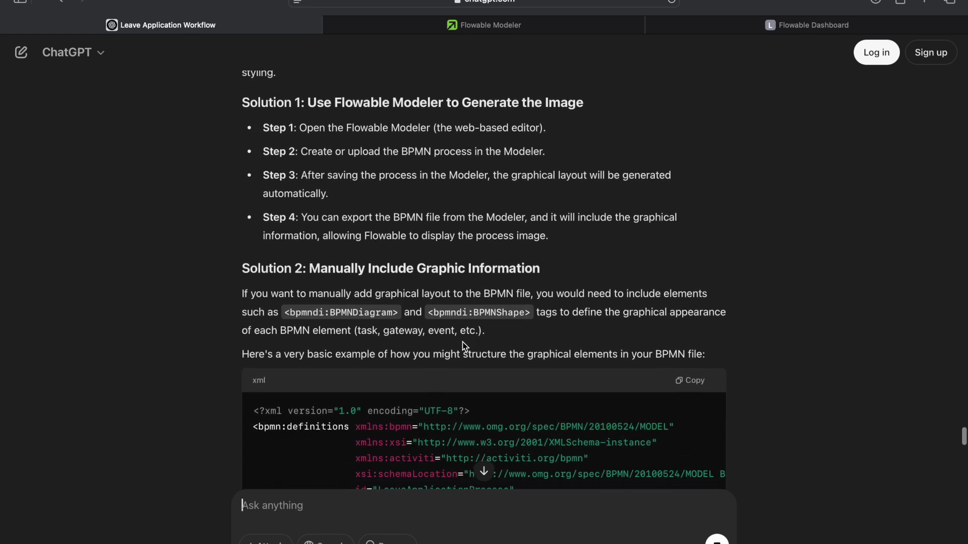
scroll(462, 342, up, 2)
scroll(462, 342, down, 4)
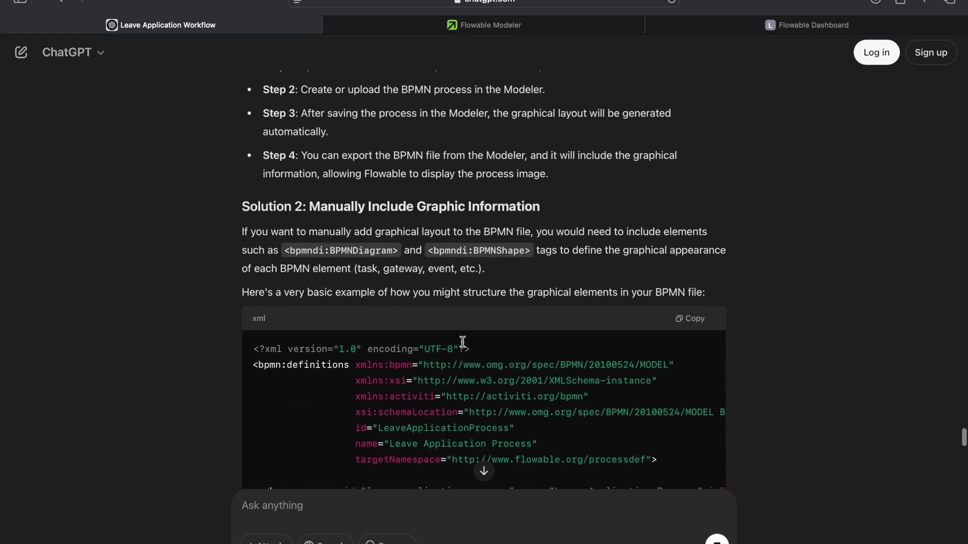
scroll(461, 341, up, 4)
scroll(192, 398, down, 5)
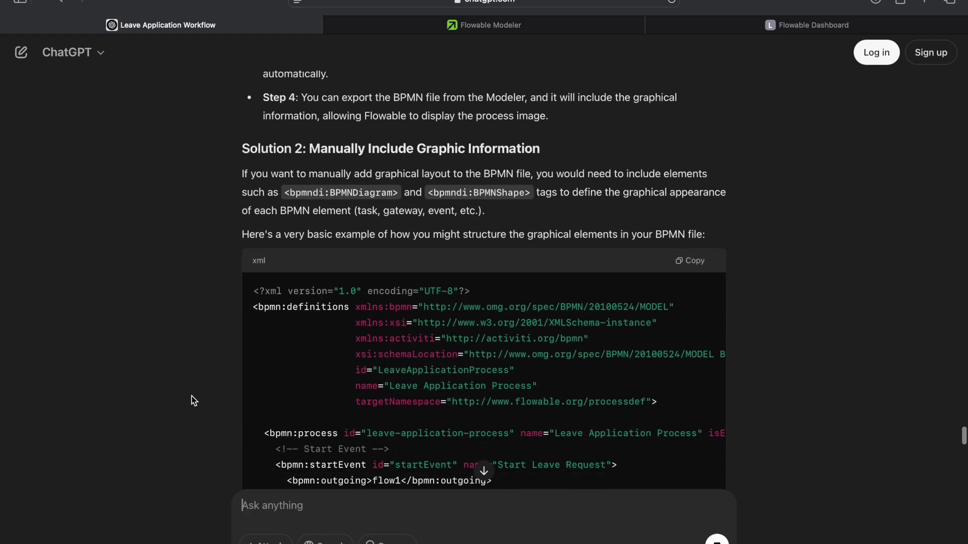
scroll(198, 382, down, 2)
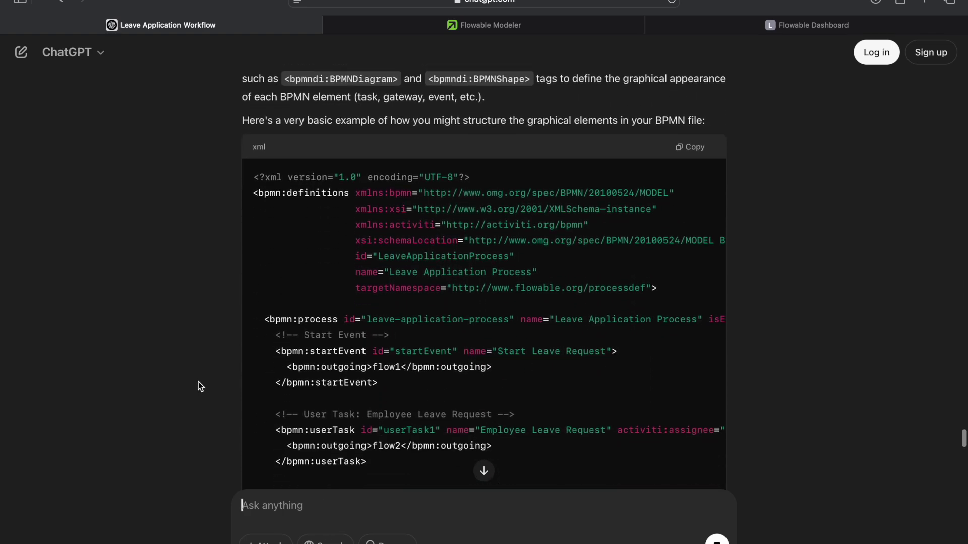
scroll(198, 382, up, 7)
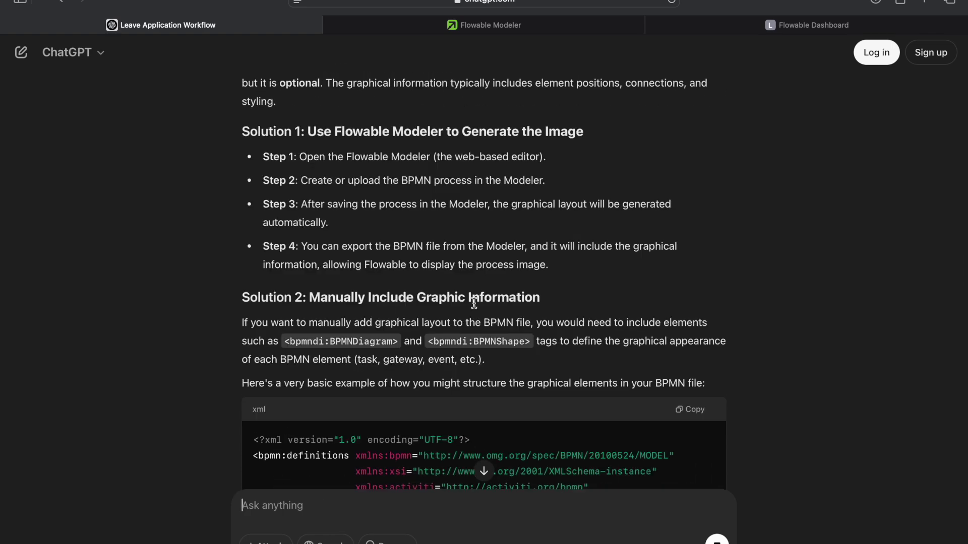
scroll(545, 314, down, 2)
scroll(546, 313, up, 2)
scroll(545, 313, down, 4)
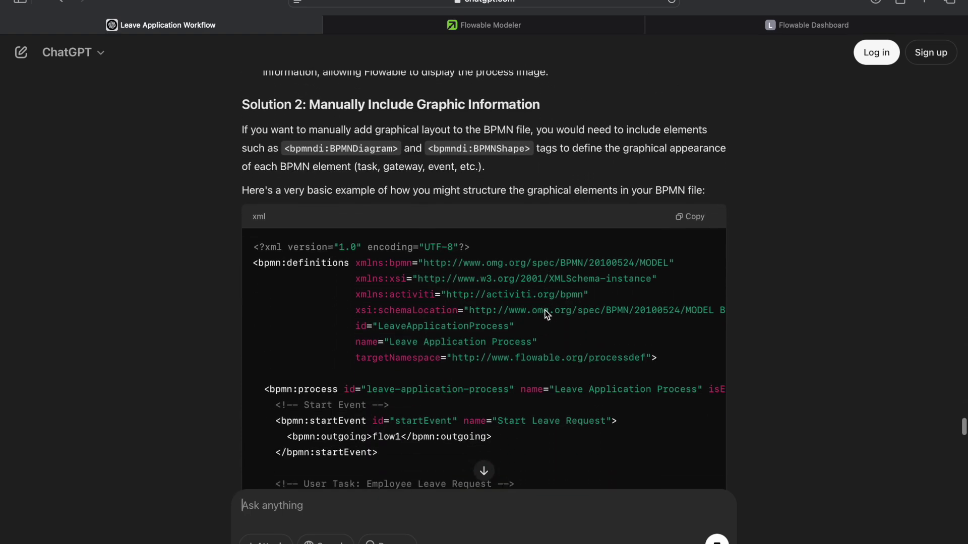
scroll(544, 313, up, 4)
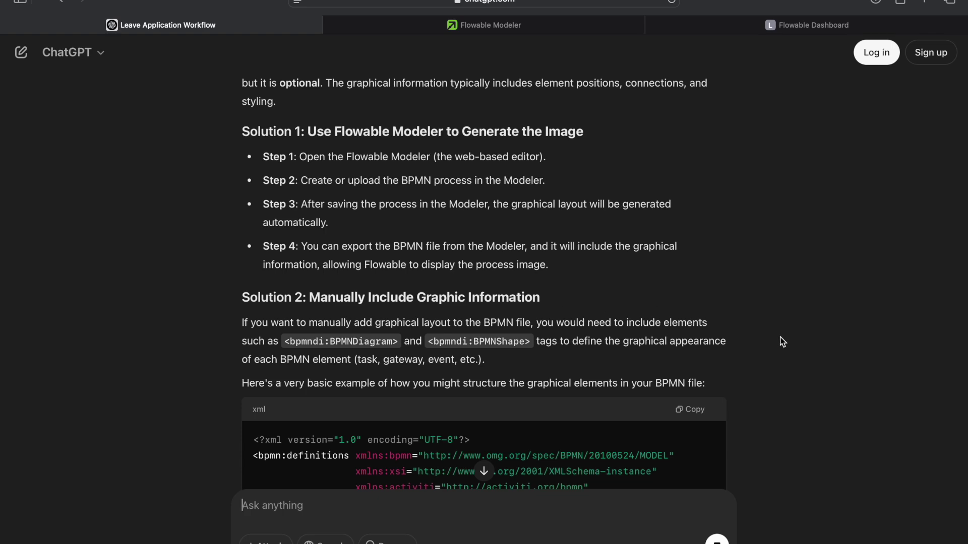
scroll(788, 360, down, 10)
scroll(789, 361, up, 6)
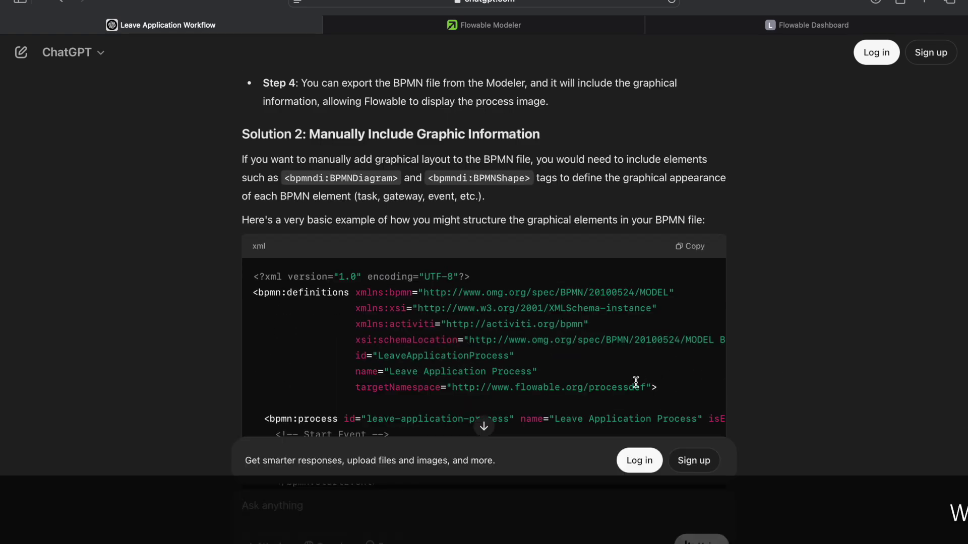
Step: Examine the example XML in ChatGPT's answer, especially the BPMN Diagram section with its BPMNShape elements after the process definition
scroll(636, 382, down, 3)
scroll(635, 382, right, 5)
scroll(635, 382, left, 5)
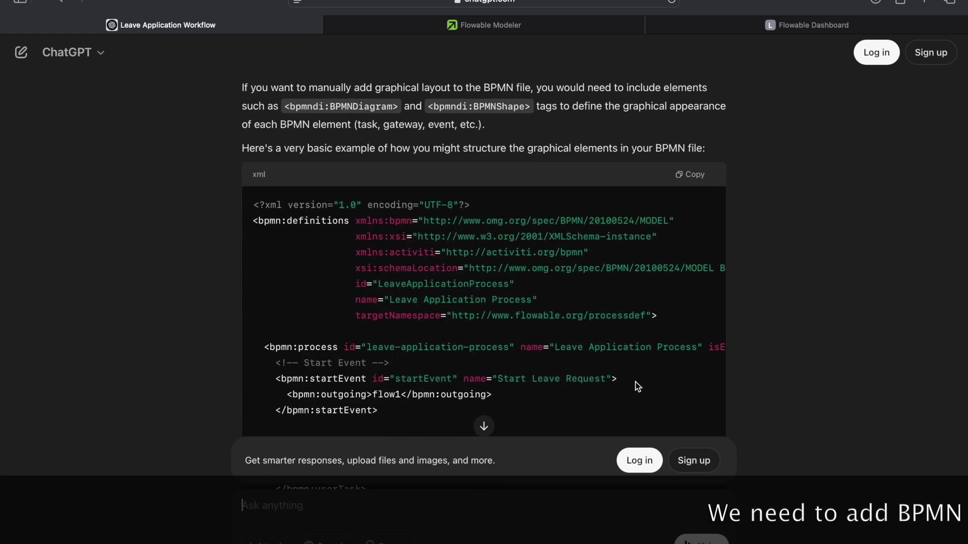
scroll(635, 382, down, 4)
scroll(635, 382, down, 8)
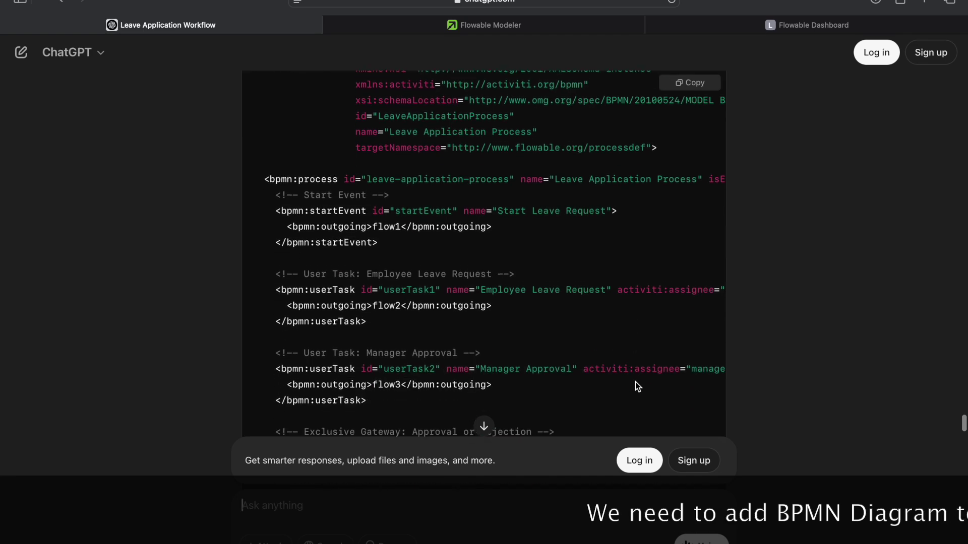
scroll(635, 382, down, 19)
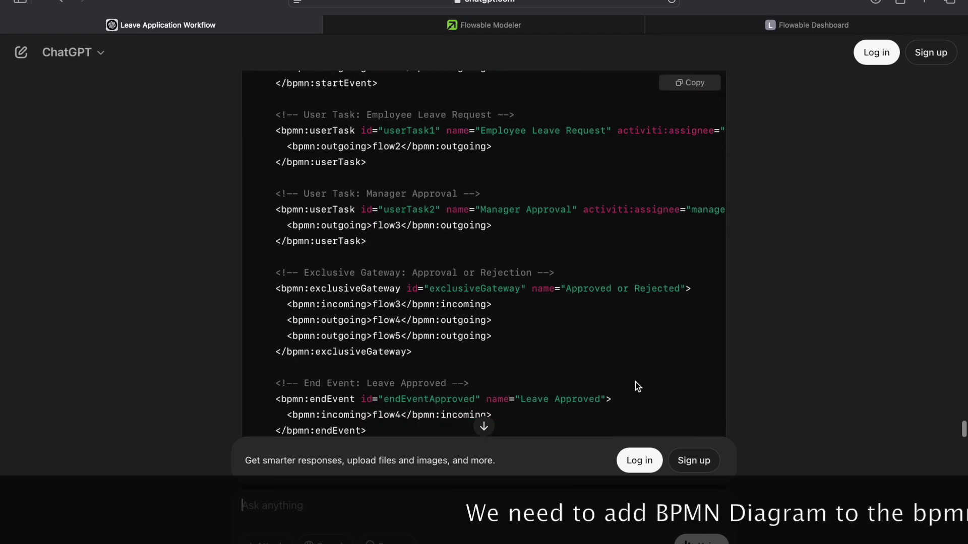
scroll(635, 382, down, 7)
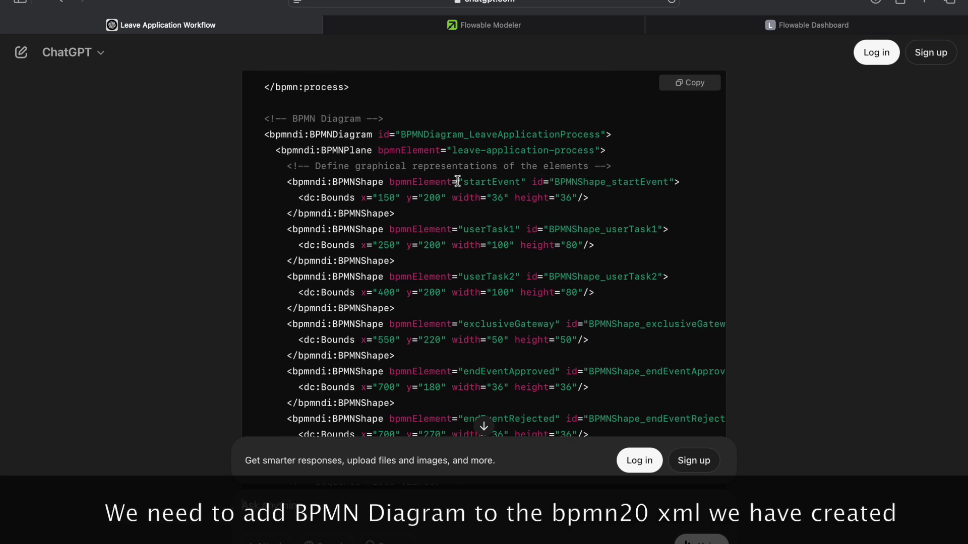
scroll(457, 181, up, 4)
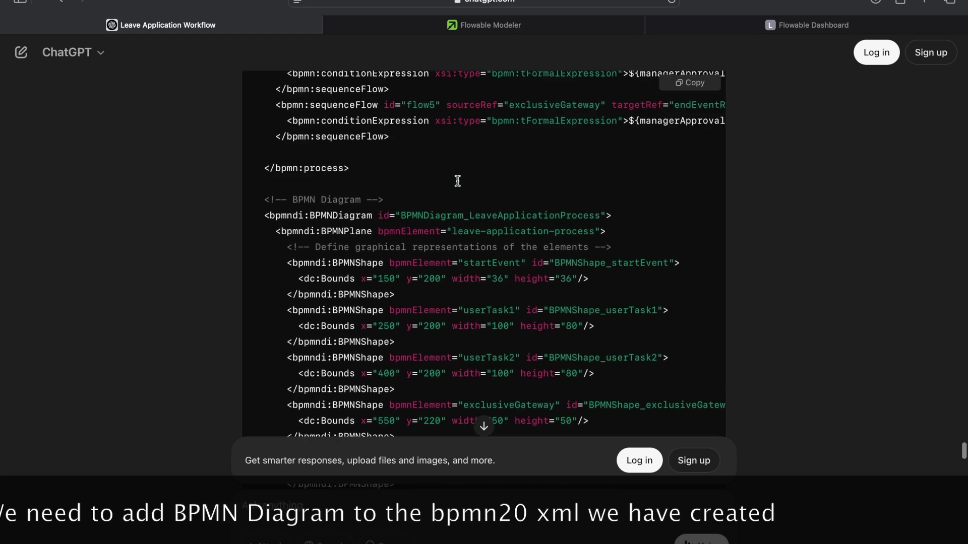
scroll(457, 182, down, 10)
scroll(457, 182, up, 7)
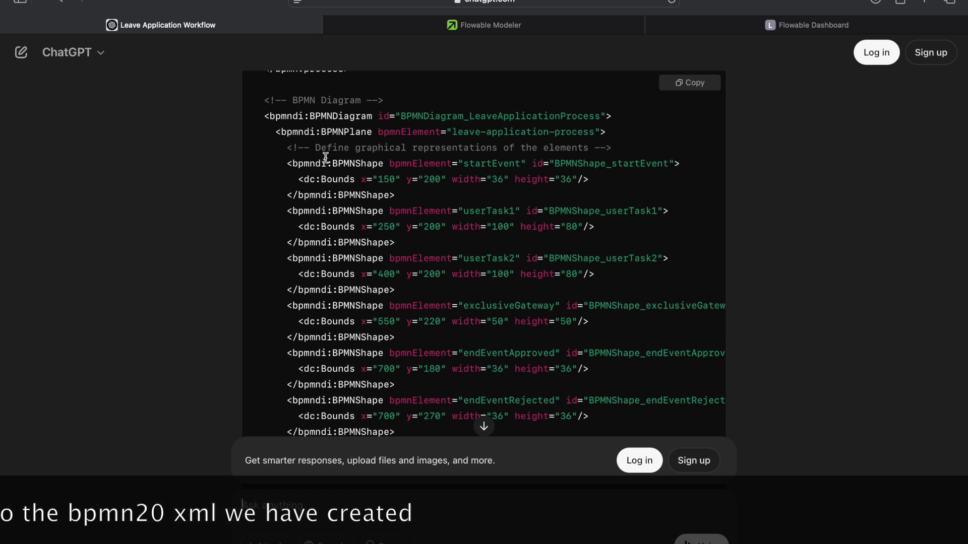
Step: Switch to Visual Studio Code and examine the end of leaveApplication_3.bpmn20.xml, from the exclusive gateway to the closing process and definitions tags
key(super+Tab)
key(super+Tab)
key(super+Tab)
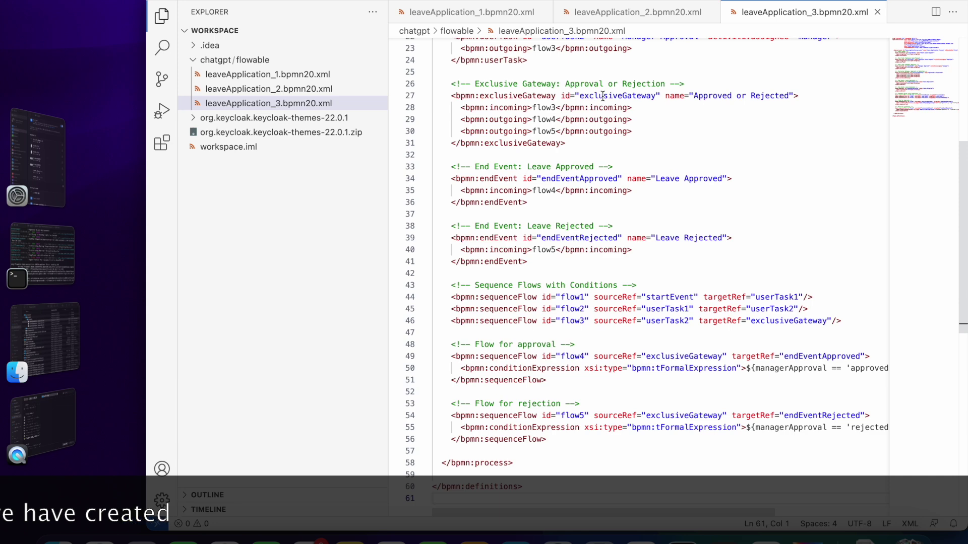
click(660, 214)
scroll(660, 214, down, 5)
scroll(659, 212, up, 5)
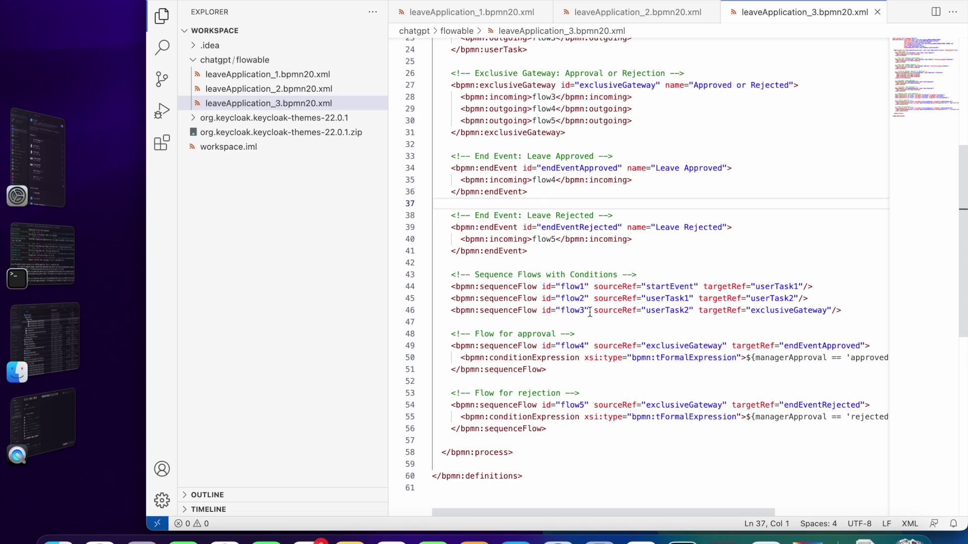
Step: Switch back to ChatGPT's answer and review the BPMNShape and BPMNEdge elements, the explanation of the new sections and Solution 2
key(super+Tab)
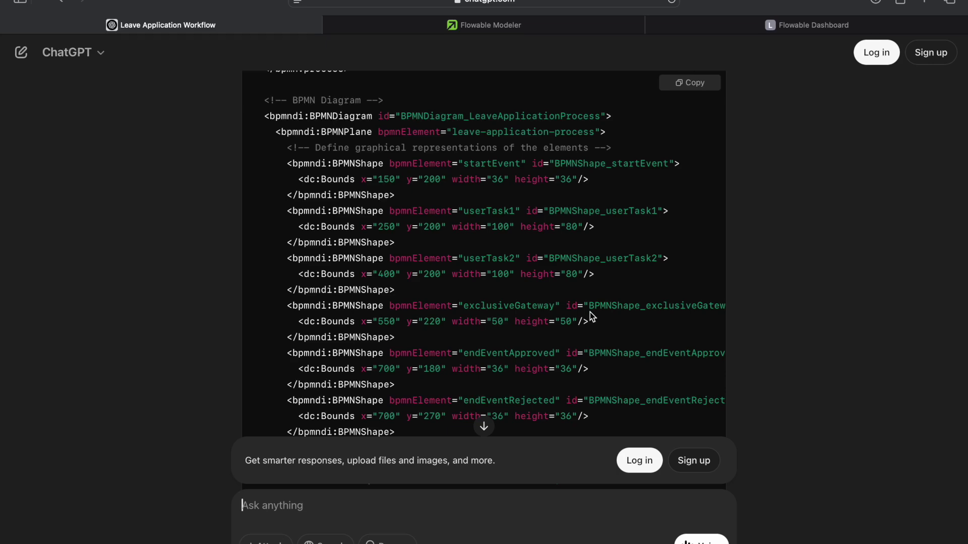
scroll(508, 347, down, 10)
scroll(508, 347, down, 4)
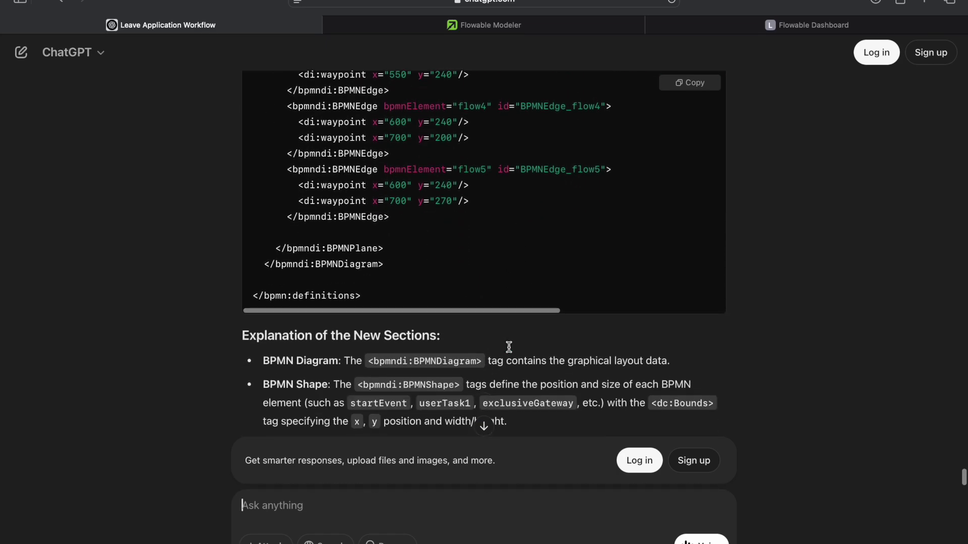
scroll(487, 211, up, 4)
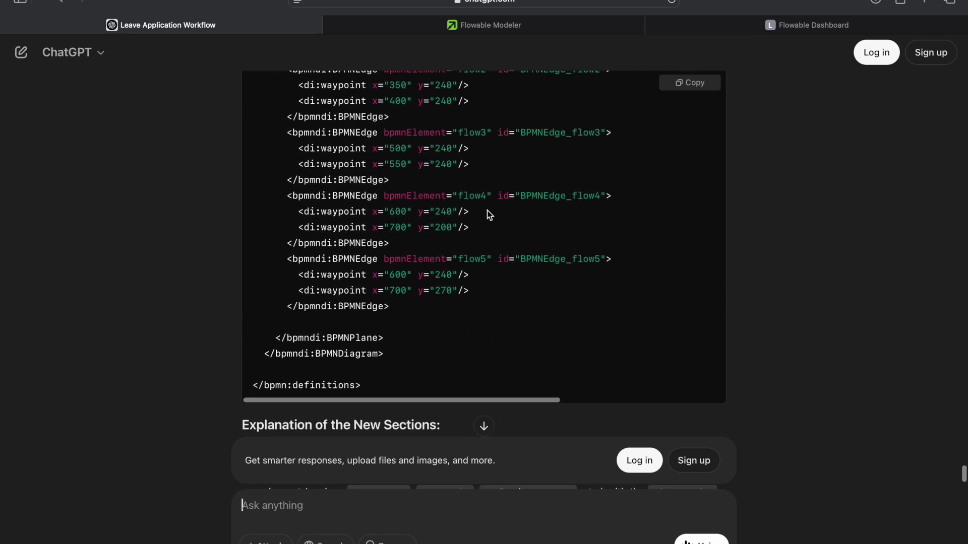
scroll(487, 222, up, 6)
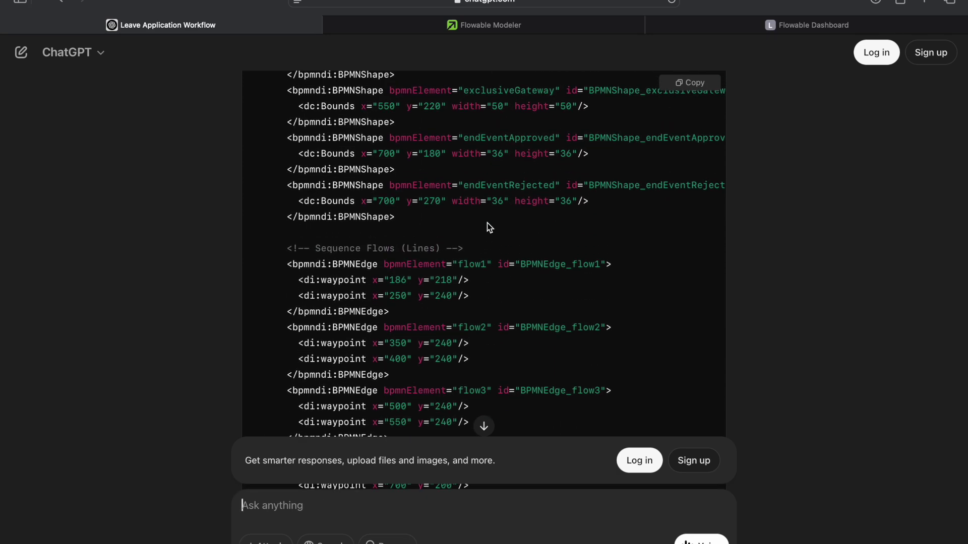
scroll(487, 223, down, 15)
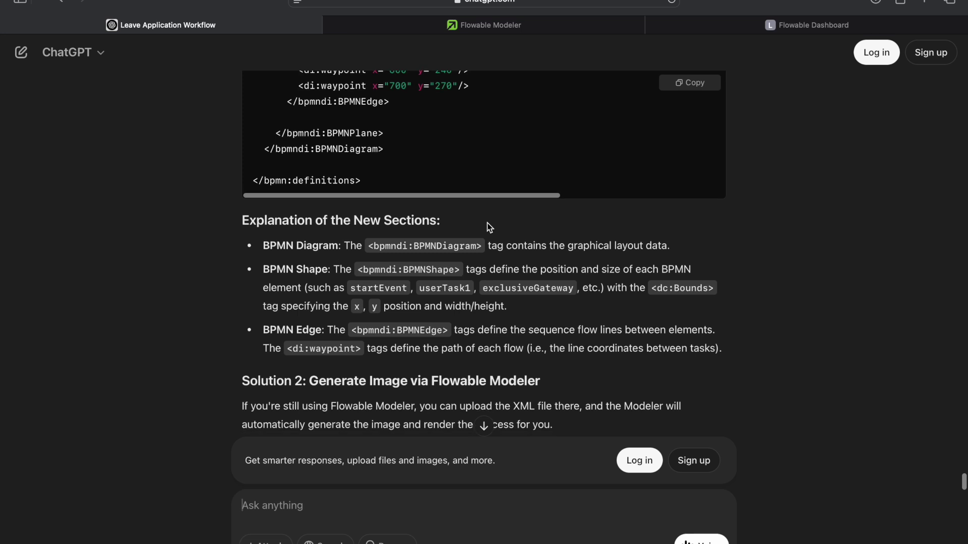
scroll(487, 222, down, 2)
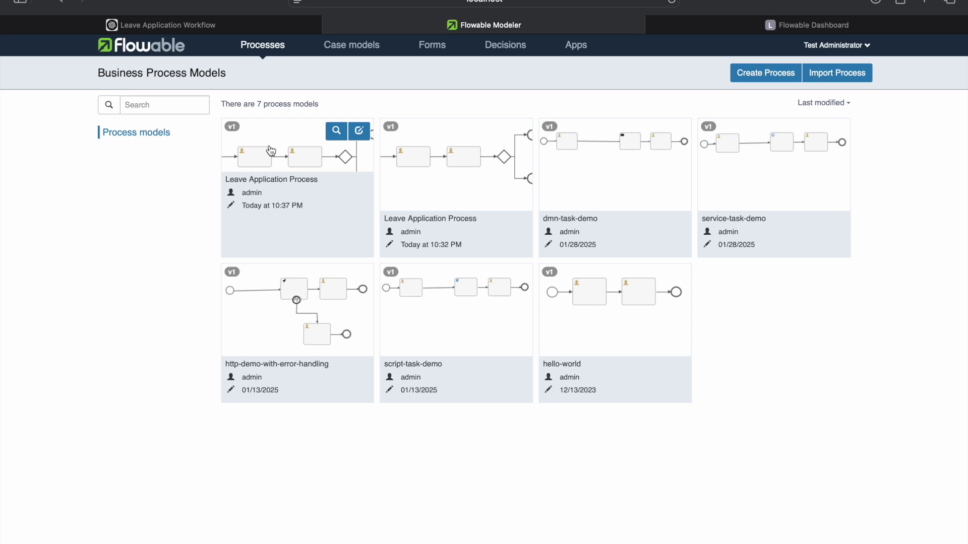
Step: Open the newest Leave Application Process model in Flowable Modeler and export it to the flowable folder as Leave_Application_Process_4.bpmn20.xml
click(272, 152)
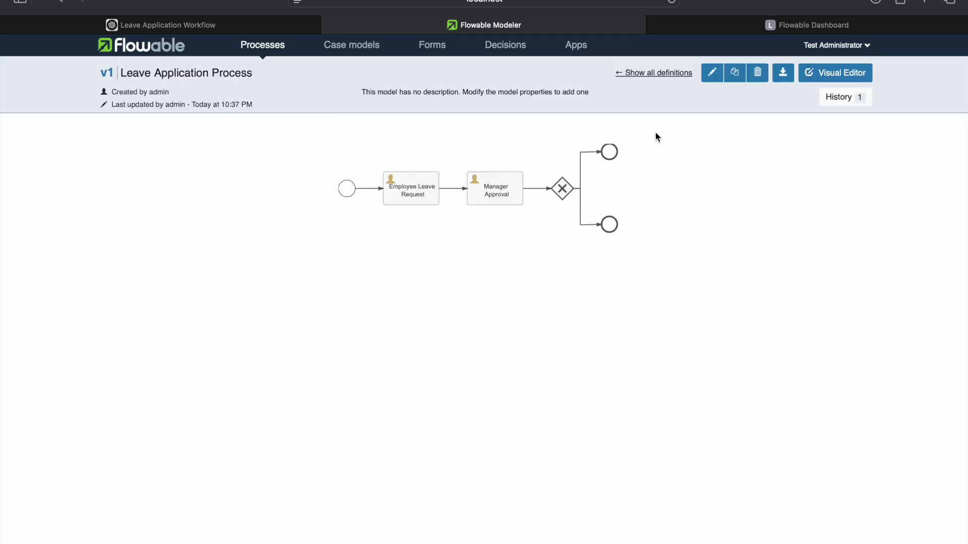
click(782, 74)
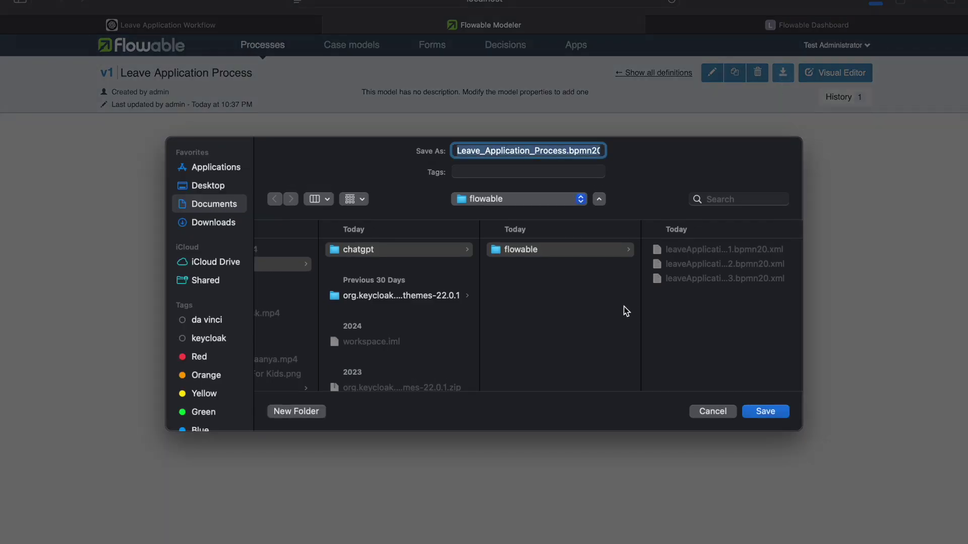
click(549, 151)
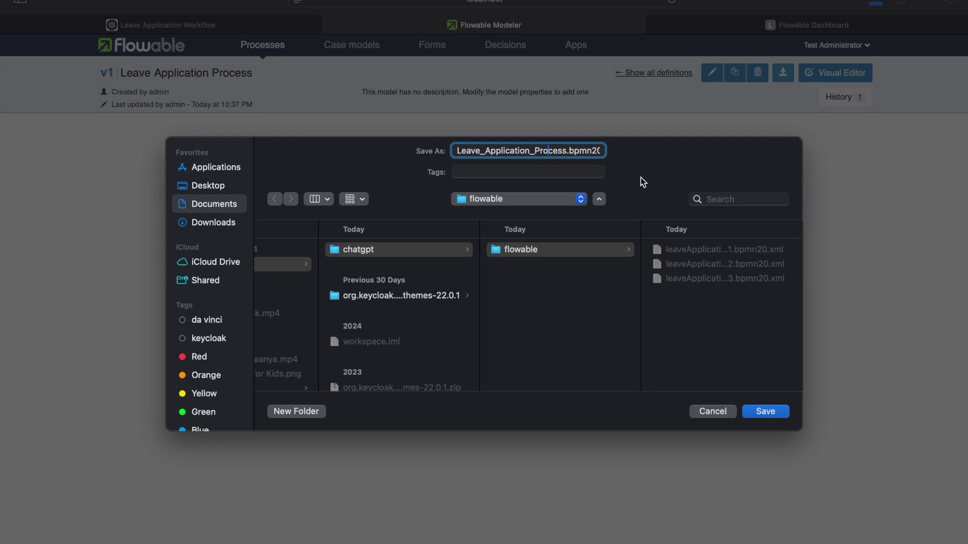
text(_4)
click(595, 252)
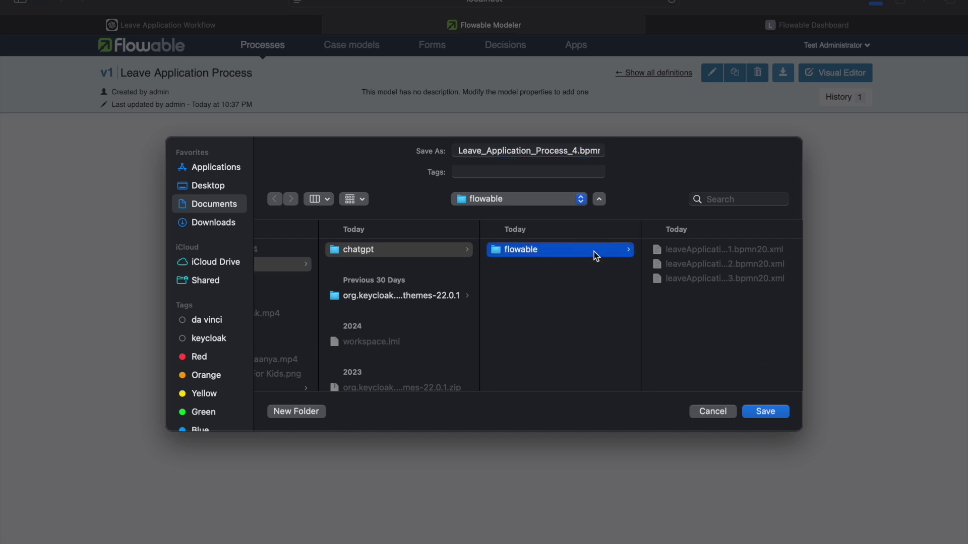
click(759, 411)
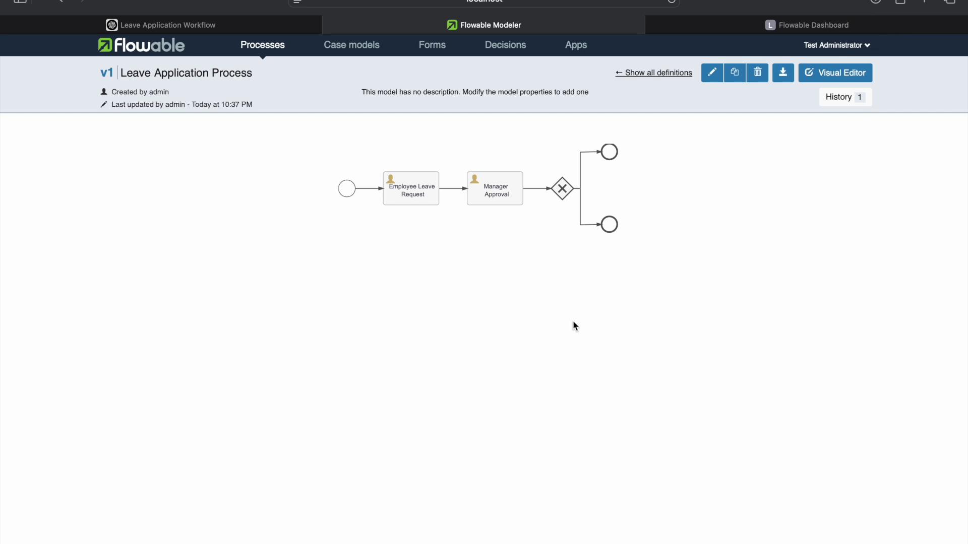
Step: Switch to Finder and copy Leave_Application_Process_4.bpmn20.xml from the chatgpt/flowable folder
key(super+Tab)
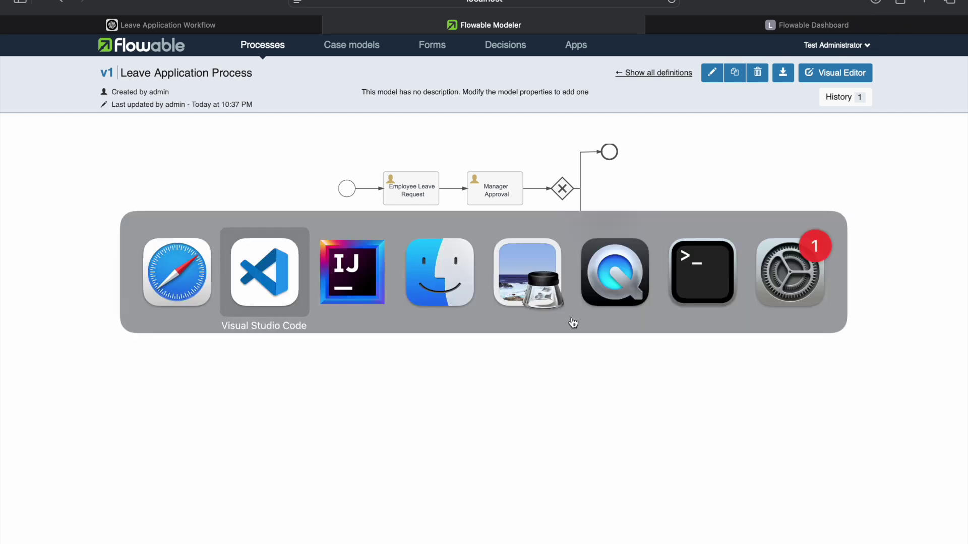
key(super+Tab)
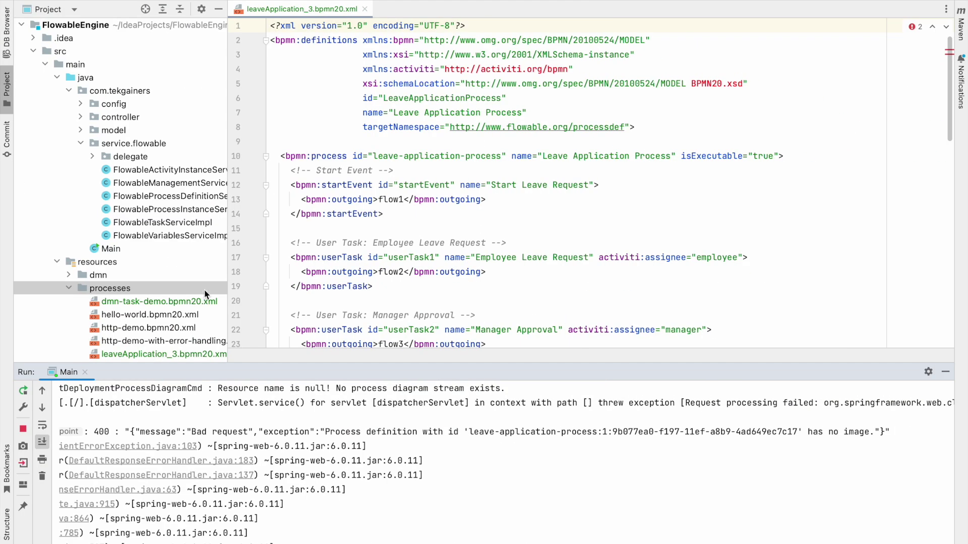
key(super+Tab)
key(super+Tab)
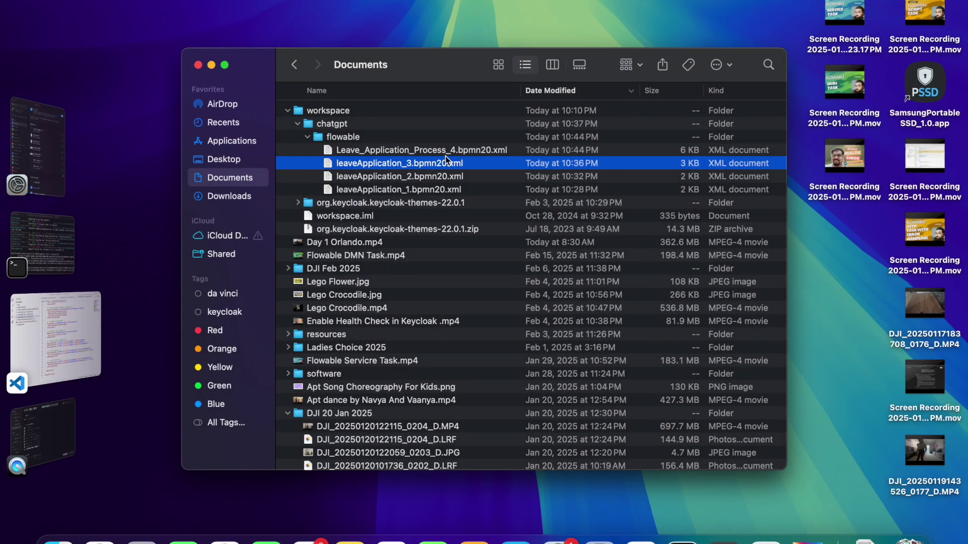
right_click(424, 153)
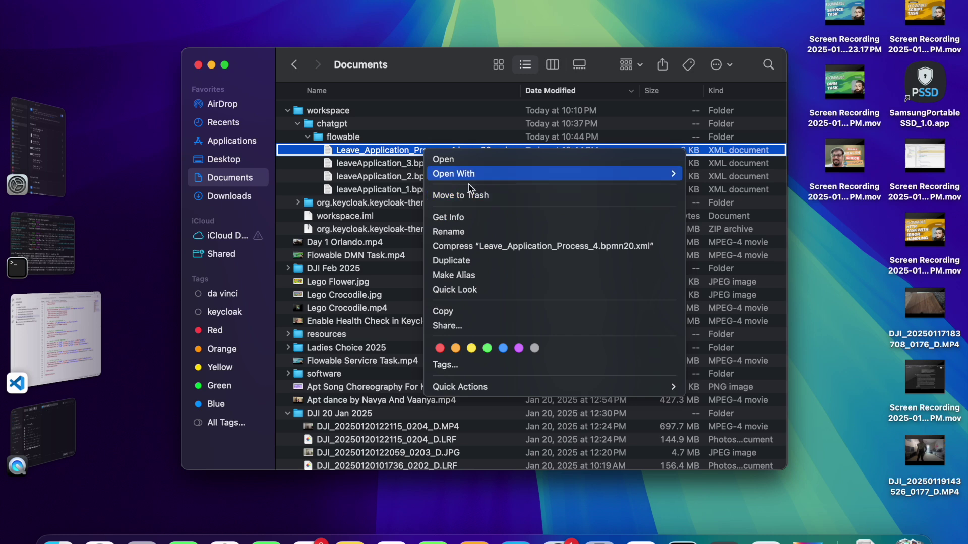
click(460, 313)
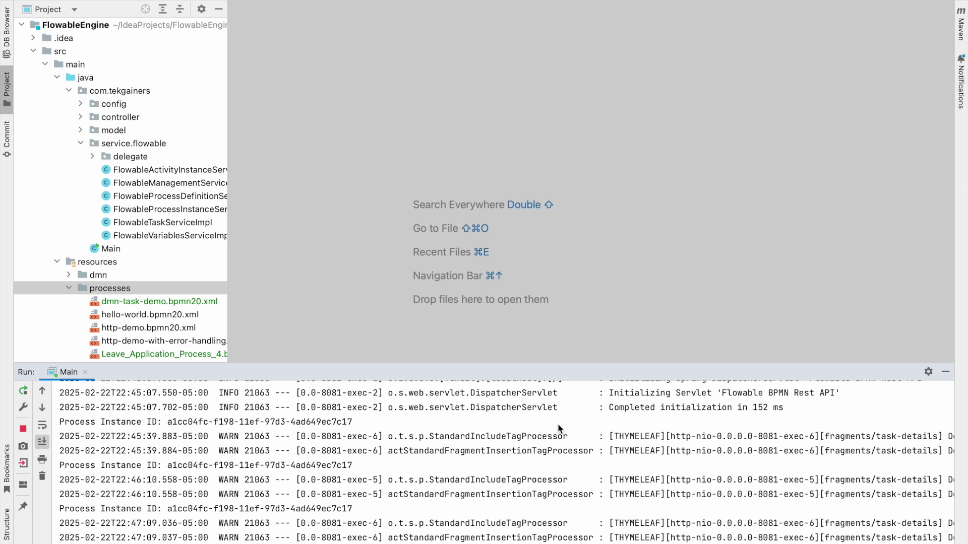
Step: Locate and select Leave_Application_Process_4.bpmn20.xml in the processes resources of the FlowableEngine project in IntelliJ IDEA
scroll(151, 282, down, 5)
scroll(152, 282, right, 3)
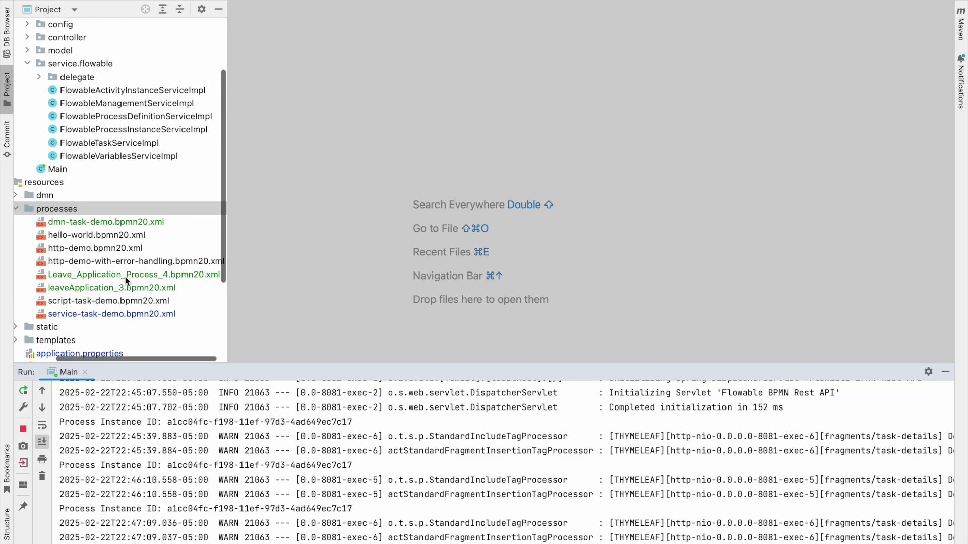
click(170, 277)
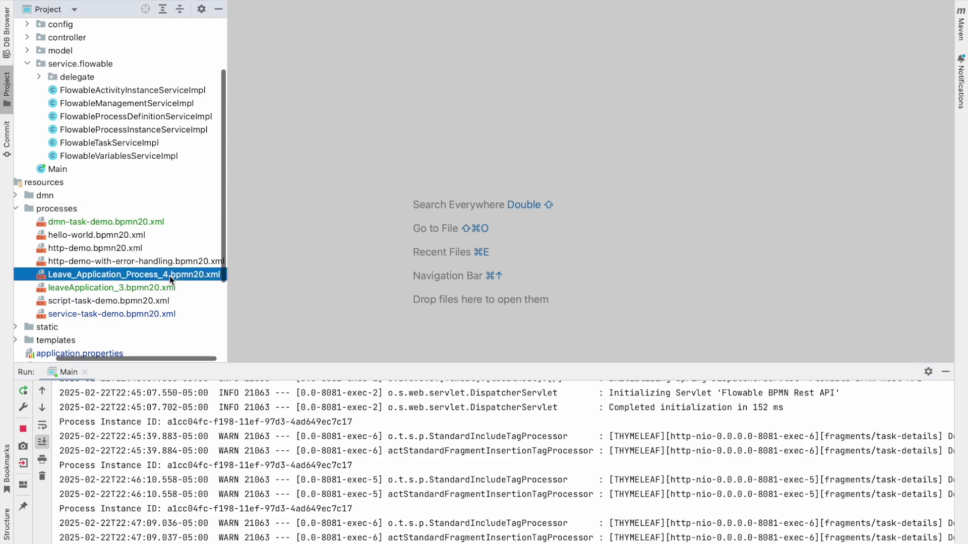
Step: Switch to the Flowable Dashboard and view the workflow image of the leave-application-process3 definition
key(super+Tab)
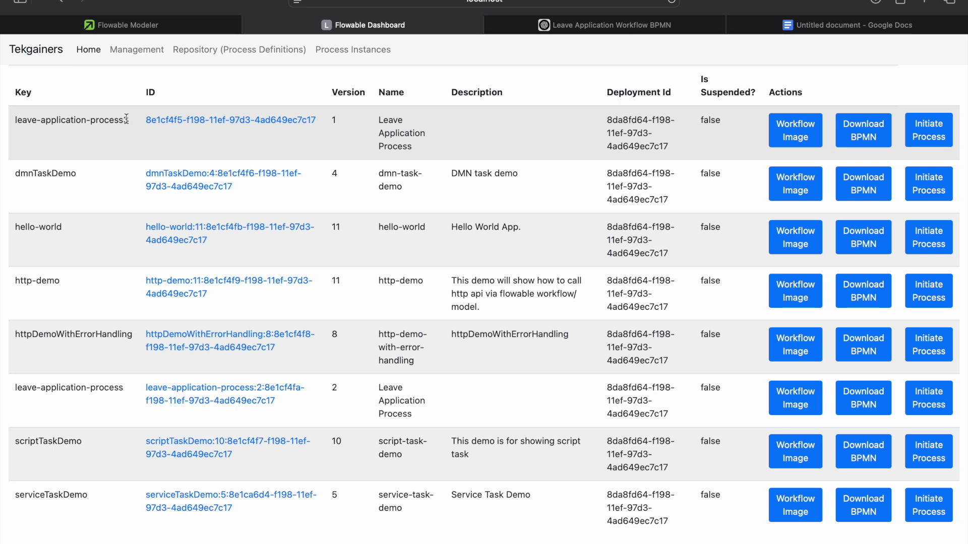
drag(126, 119, 61, 119)
click(102, 112)
click(792, 128)
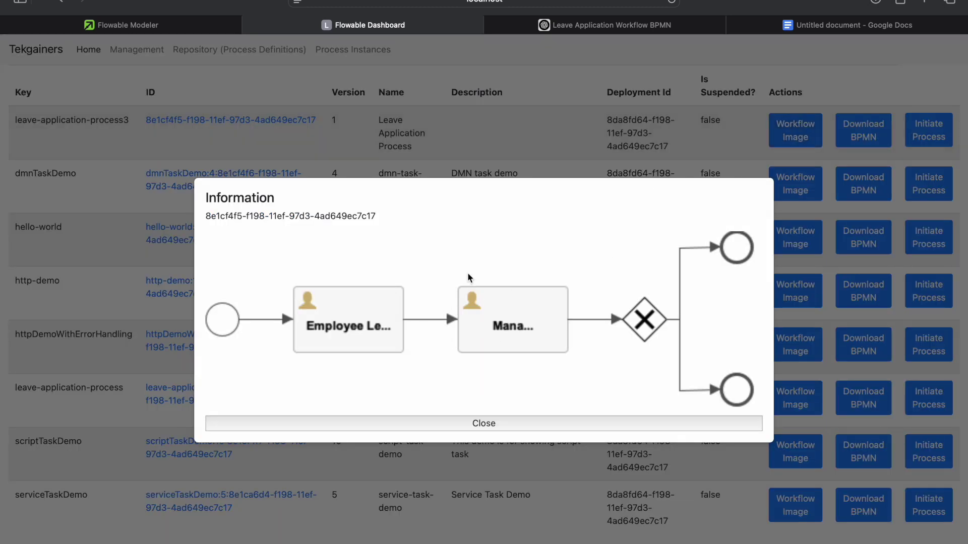
click(463, 429)
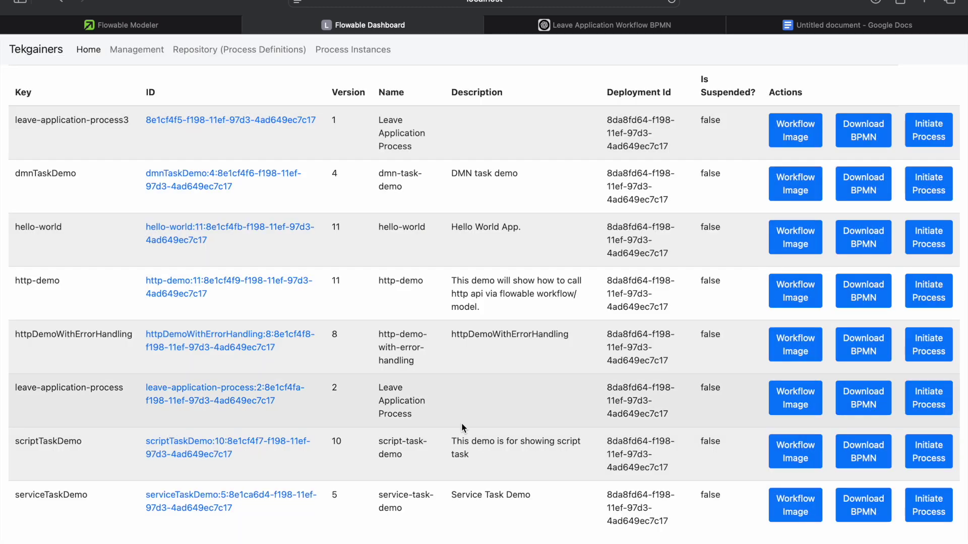
Step: Initiate a leave-application-process3 instance and view the workflow image of that process instance
click(931, 136)
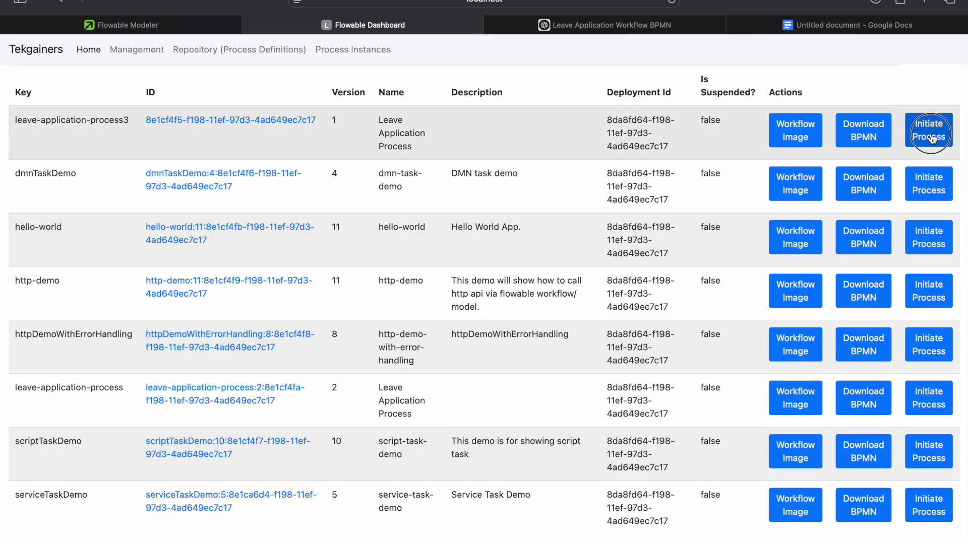
click(524, 330)
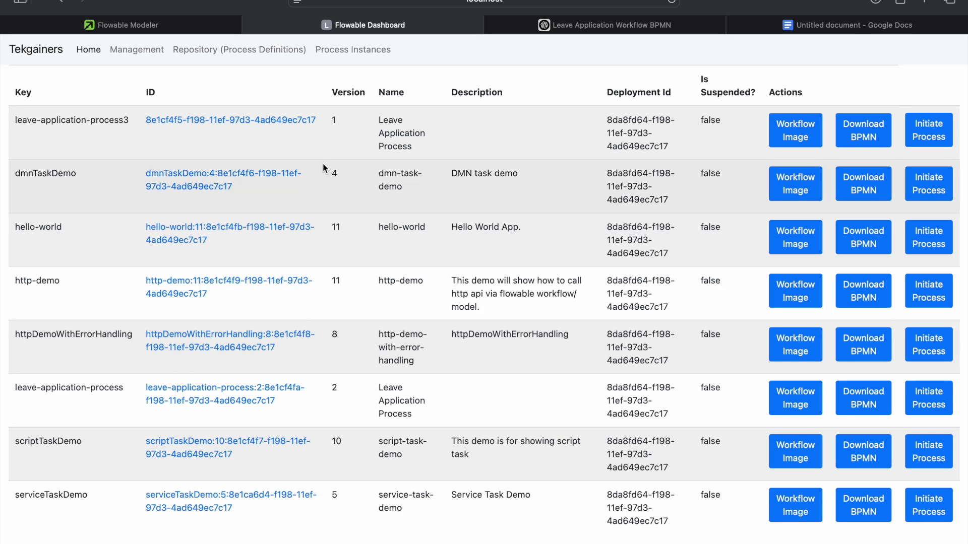
click(303, 123)
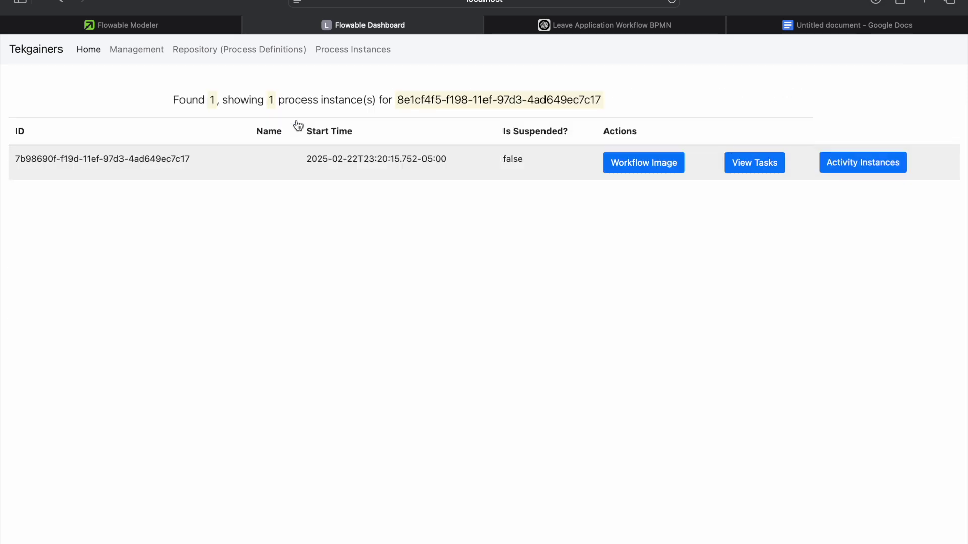
click(644, 162)
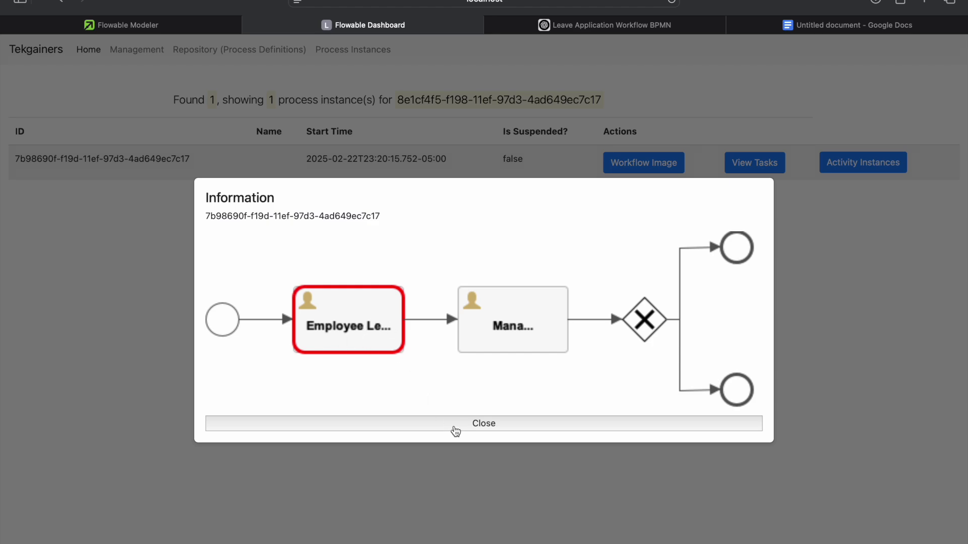
click(461, 426)
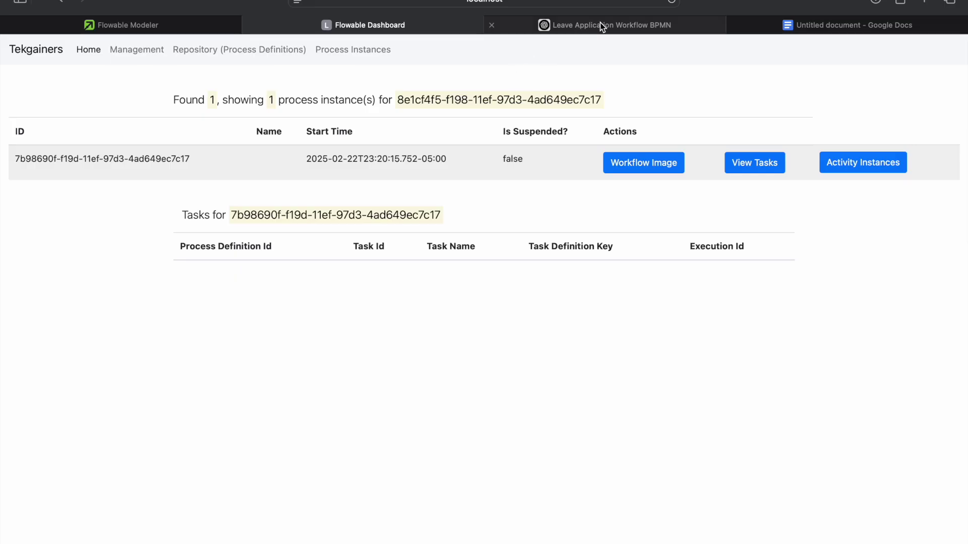
Step: Switch to the ChatGPT conversation and review its first answer, especially the Step 1 requirements such as HR Department Final Approval and Notification
click(600, 25)
scroll(626, 189, up, 15)
scroll(628, 191, down, 20)
scroll(626, 189, up, 20)
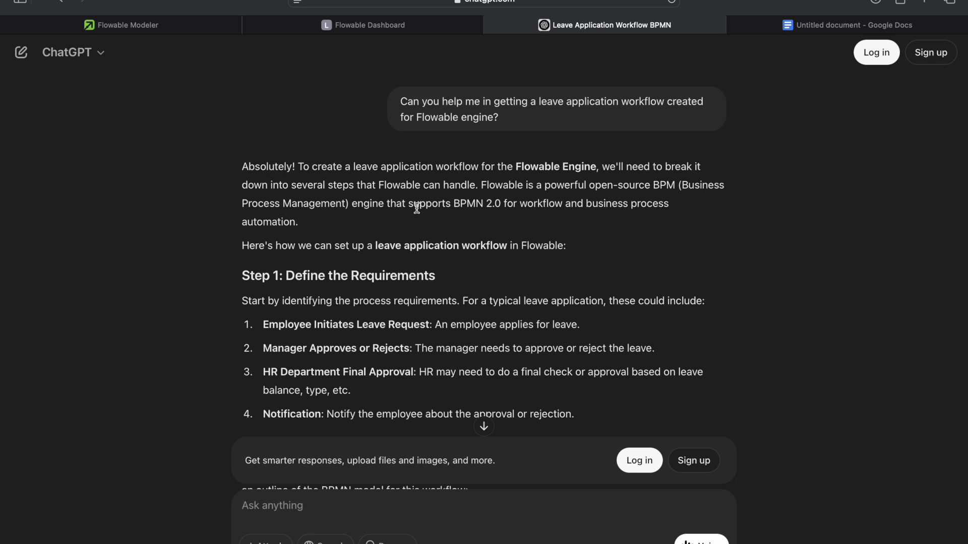
scroll(416, 201, down, 3)
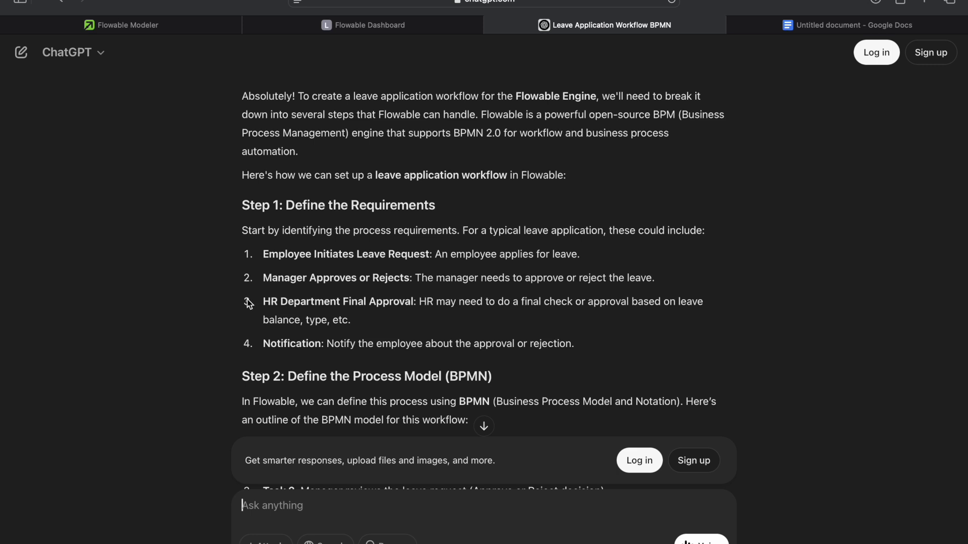
drag(247, 303, 352, 321)
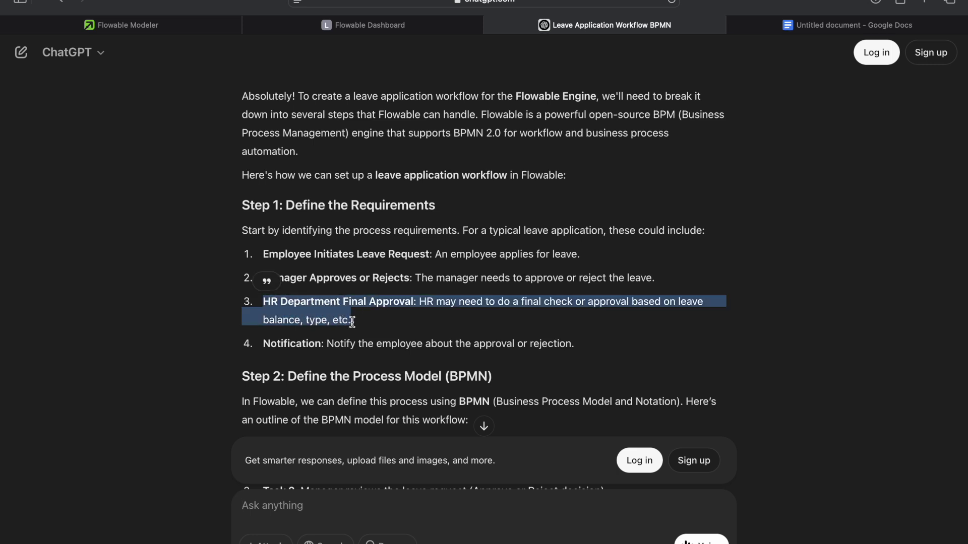
click(415, 268)
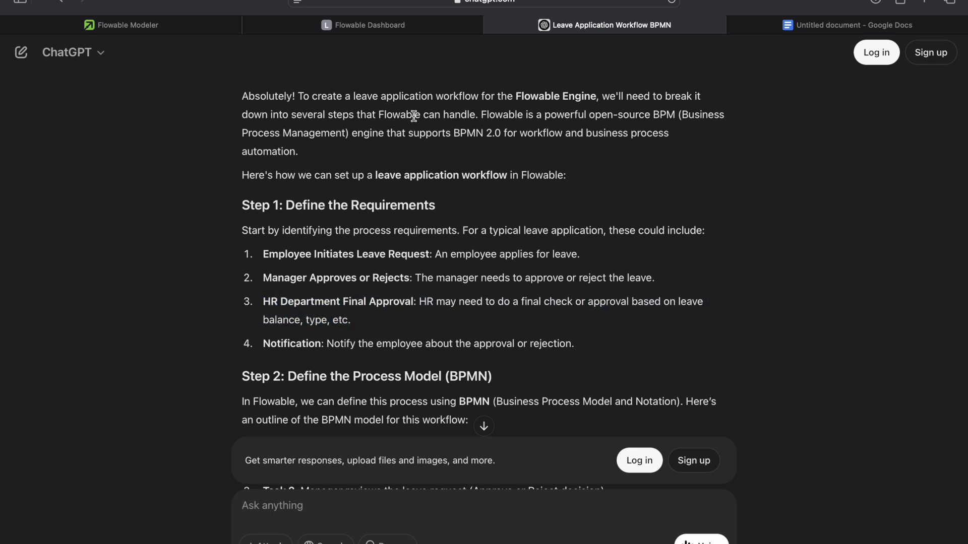
scroll(413, 119, up, 3)
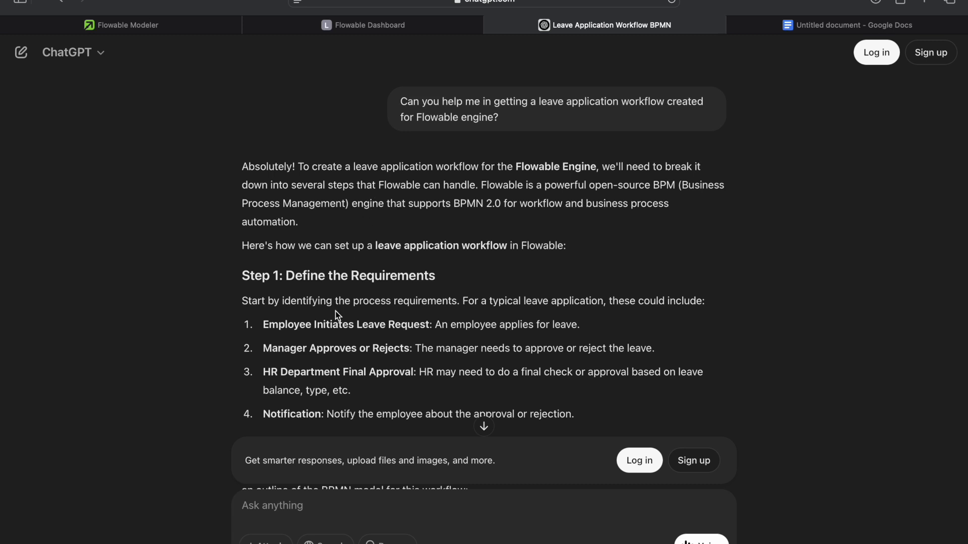
scroll(335, 310, down, 3)
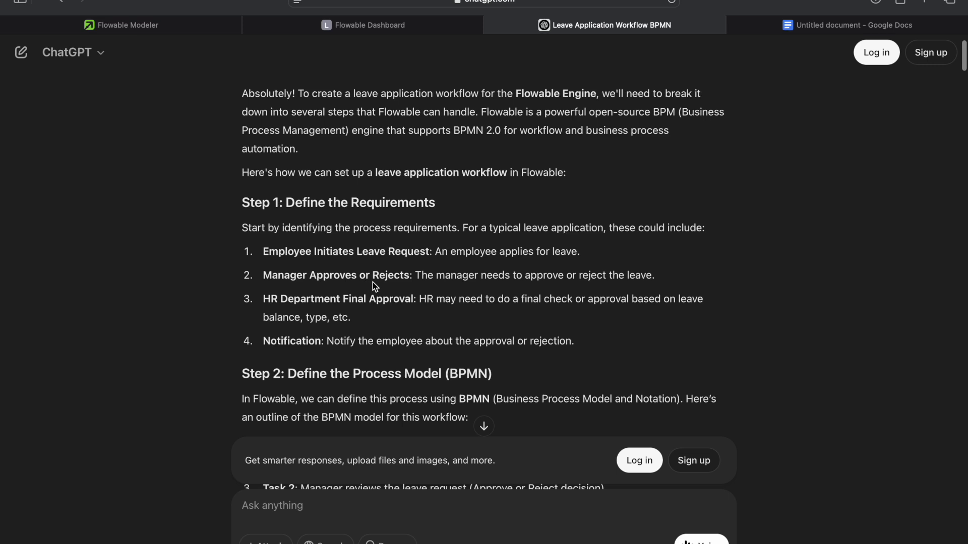
scroll(373, 283, down, 2)
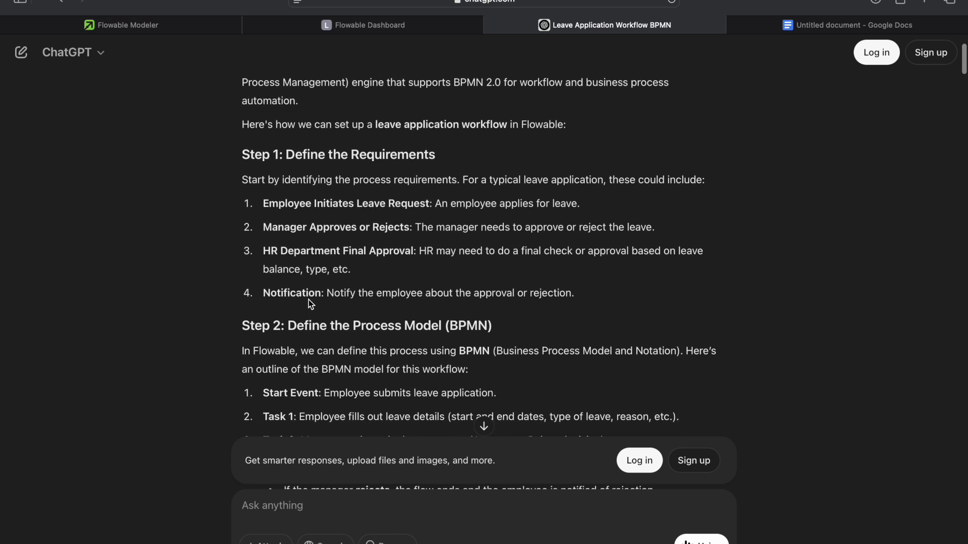
Step: Review Steps 2 to 8 and the Summary of ChatGPT's first answer, including the process model, BPMN XML, Flowable integration, notifications and testing
scroll(310, 299, down, 2)
scroll(308, 294, down, 4)
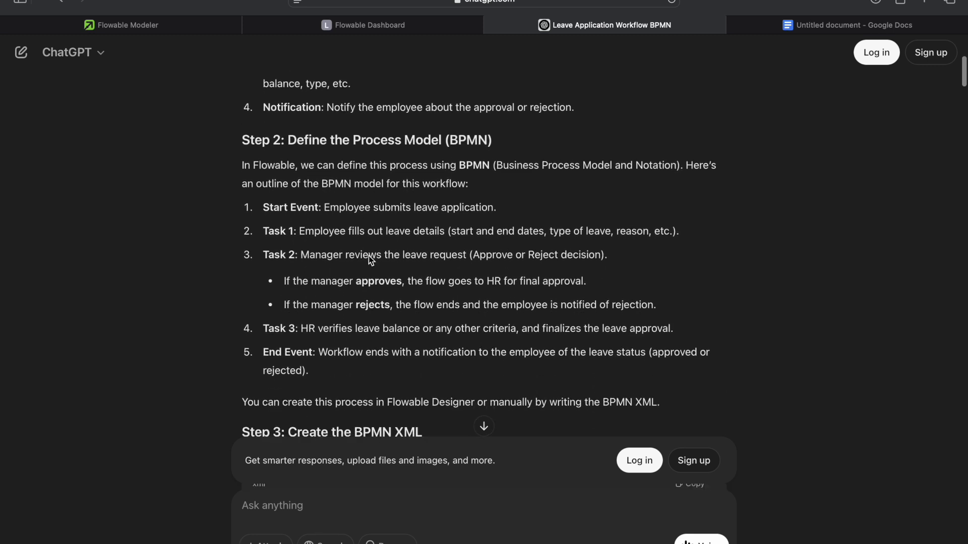
scroll(360, 298, down, 3)
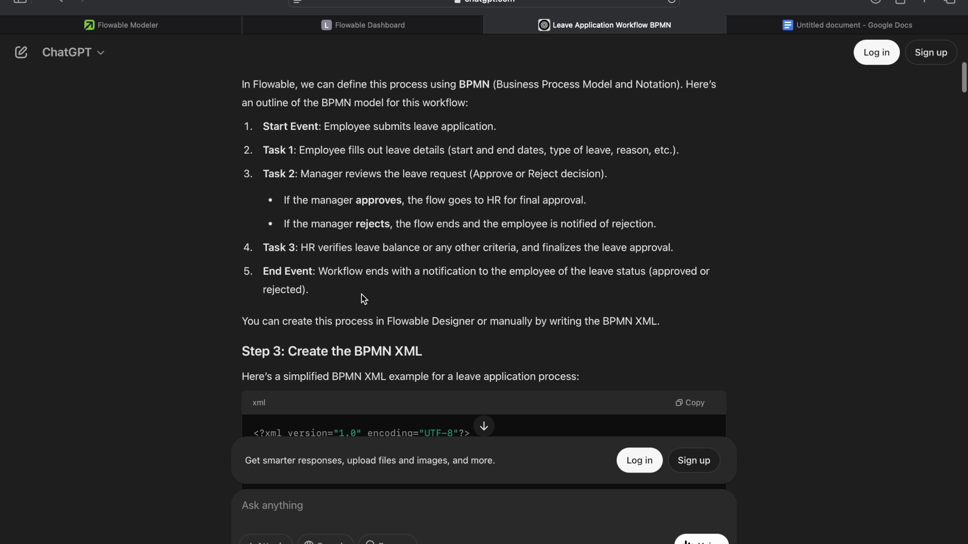
scroll(362, 294, down, 5)
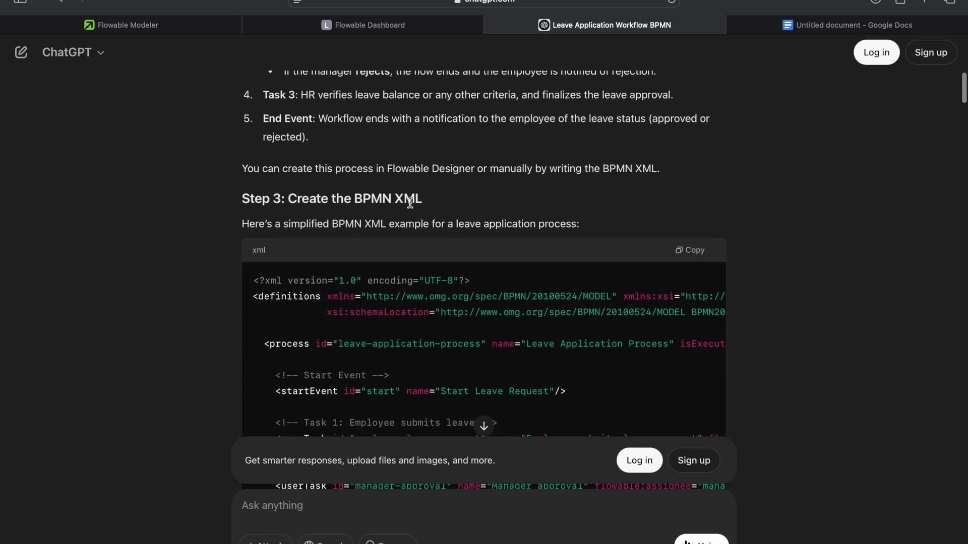
scroll(691, 208, down, 5)
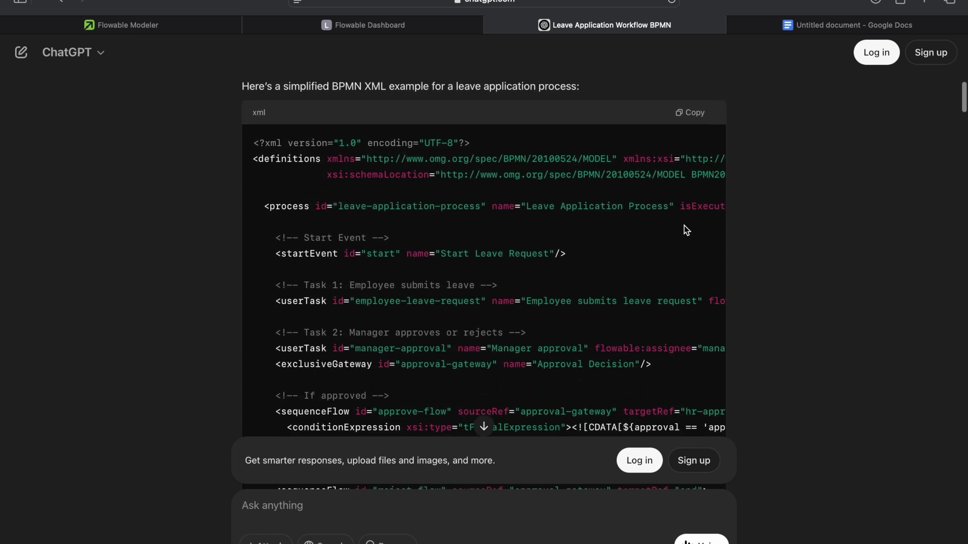
scroll(659, 227, down, 12)
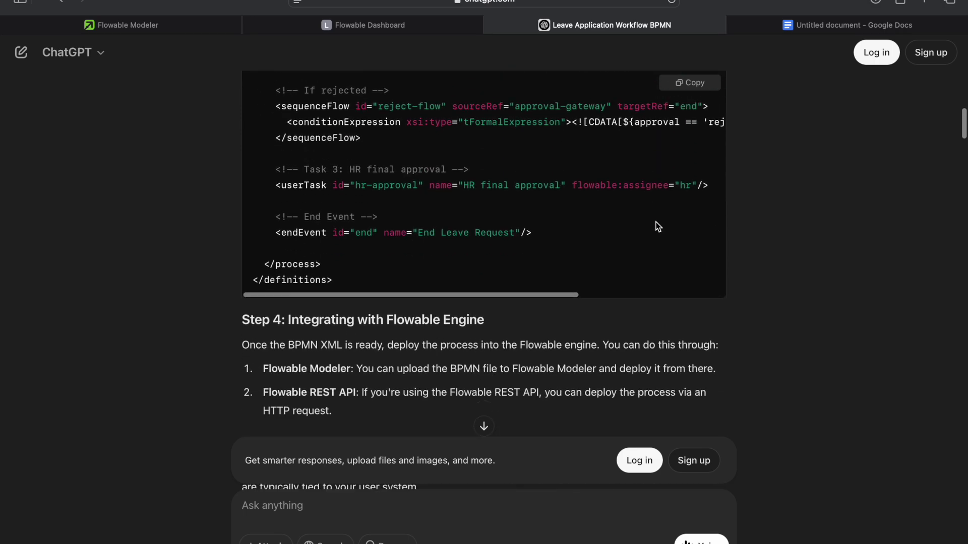
scroll(658, 226, down, 4)
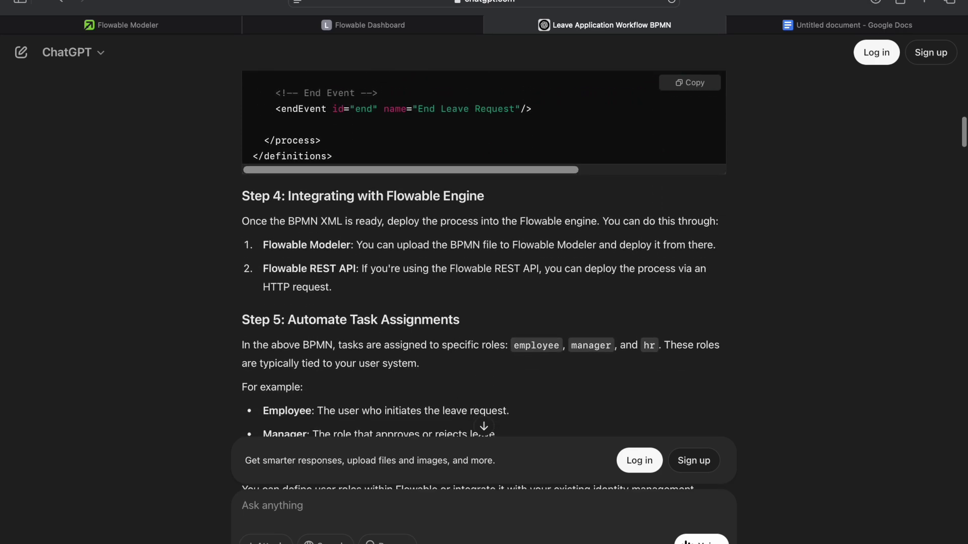
scroll(656, 221, down, 3)
scroll(657, 225, down, 5)
scroll(656, 225, down, 6)
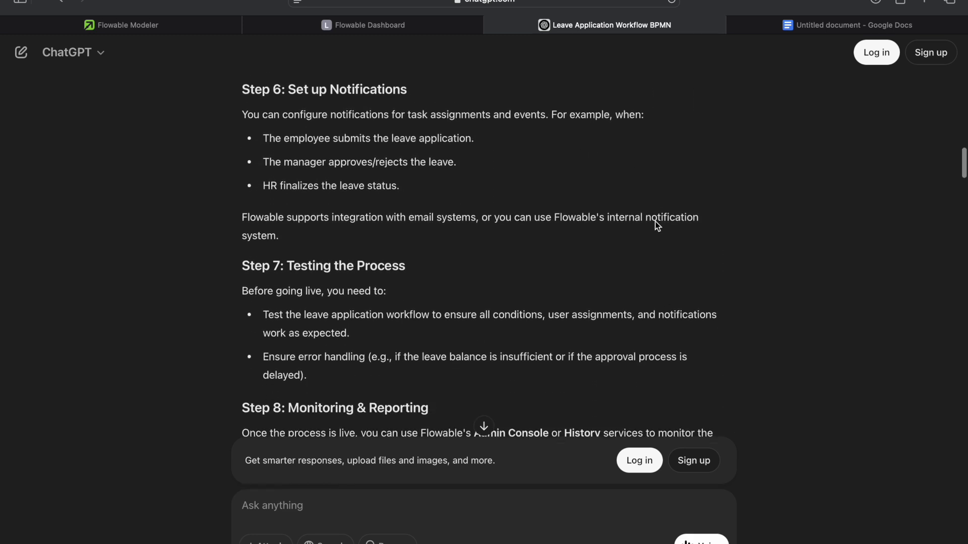
scroll(658, 225, down, 1)
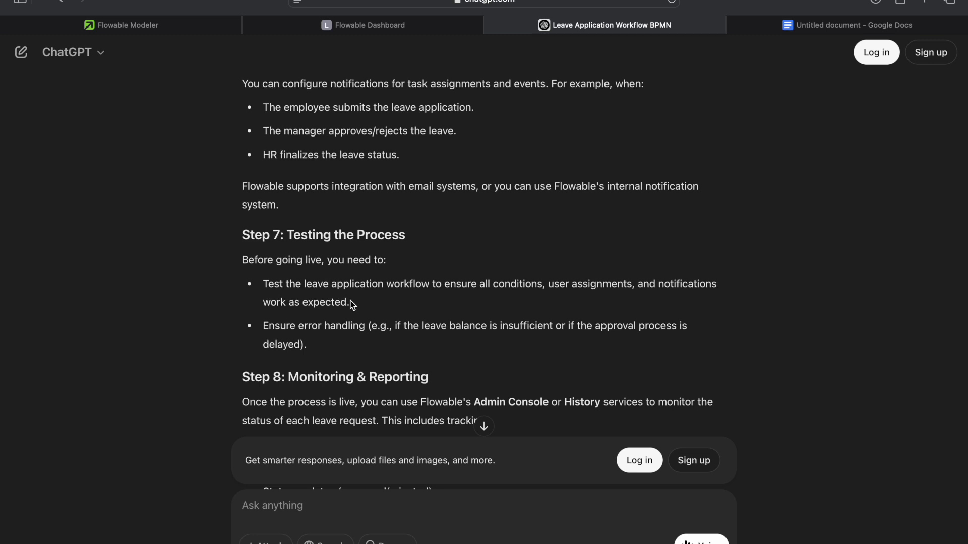
scroll(351, 305, down, 3)
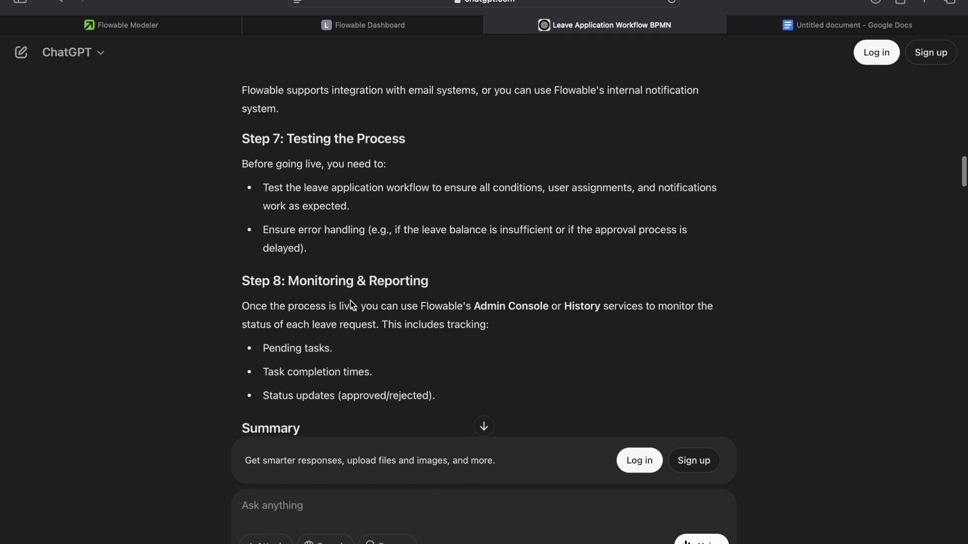
scroll(352, 305, down, 2)
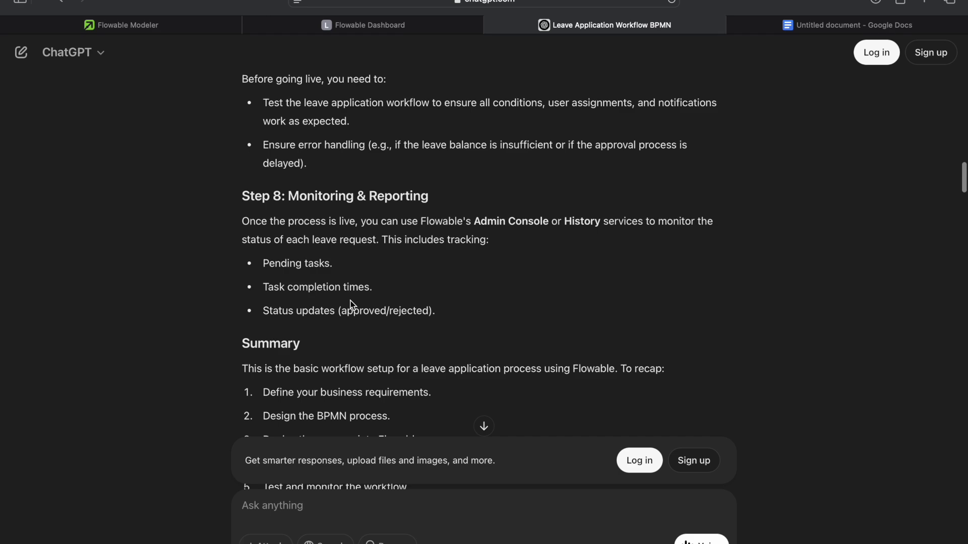
scroll(351, 305, down, 2)
Step: Copy the BPMN XML from Step 3 of ChatGPT's first answer and switch to Visual Studio Code
scroll(351, 305, up, 15)
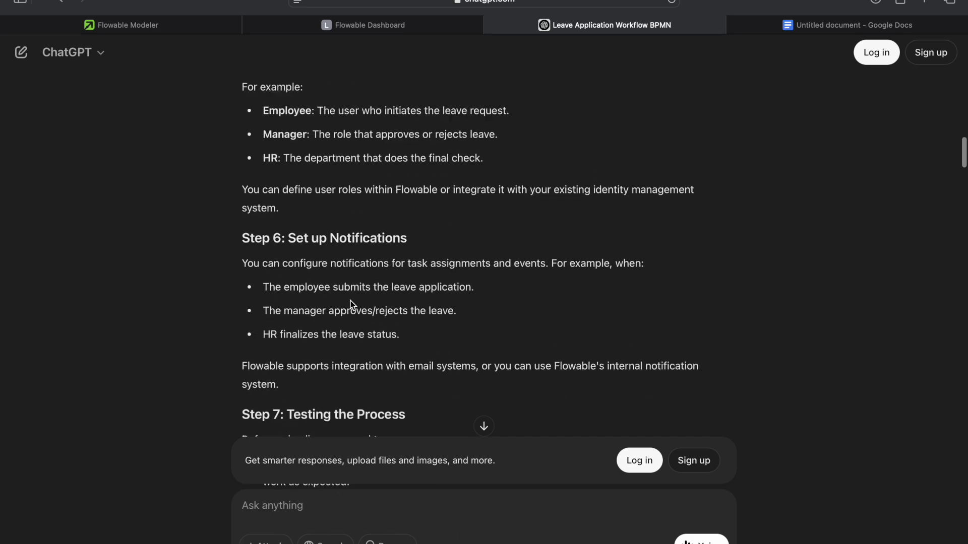
scroll(351, 305, up, 3)
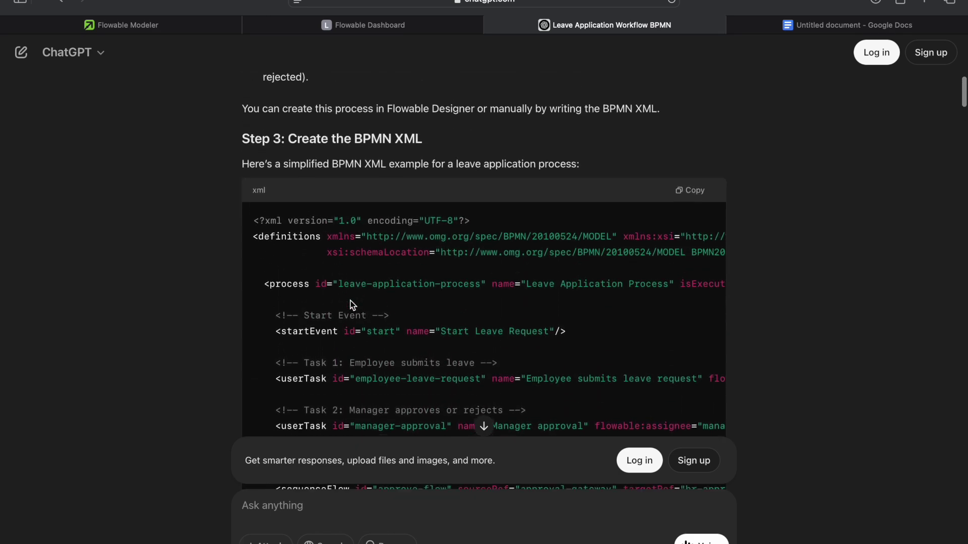
click(703, 201)
key(super+Tab)
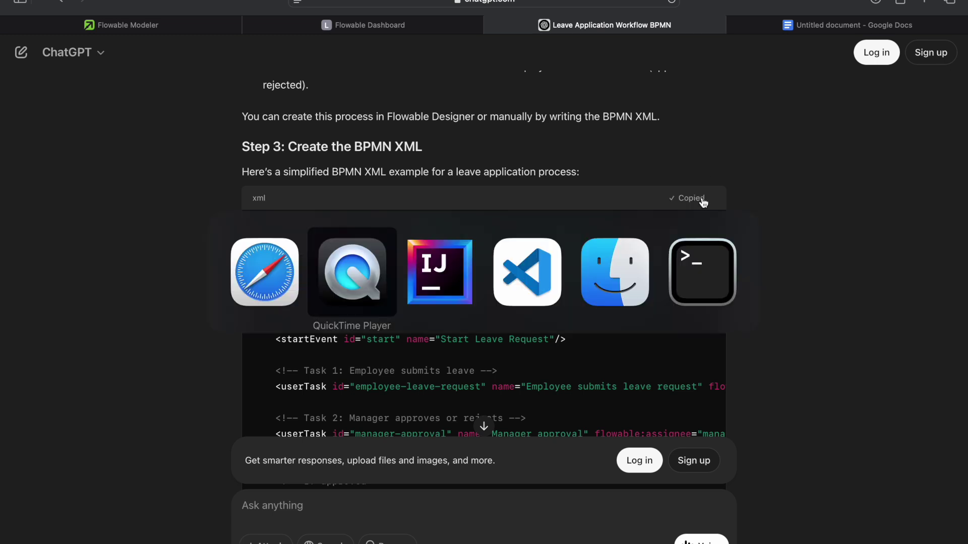
key(super+Tab)
key(super+Tab)
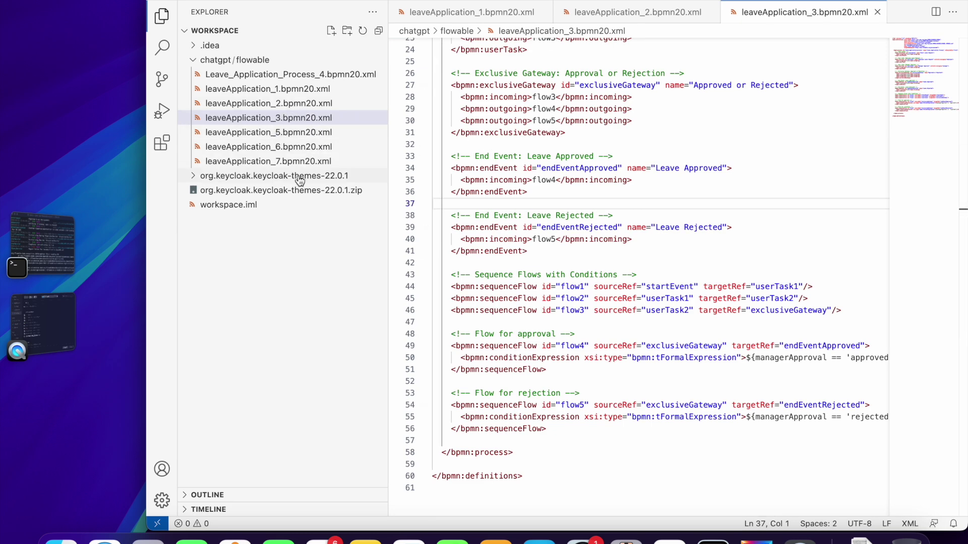
Step: Replace the entire contents of leaveApplication_5.bpmn20.xml with the copied BPMN XML and save the file
click(293, 134)
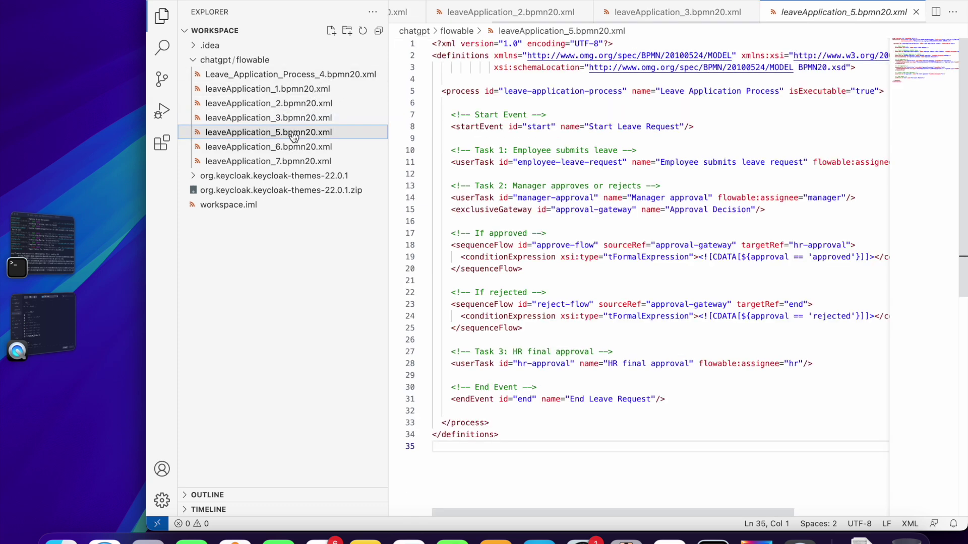
click(517, 209)
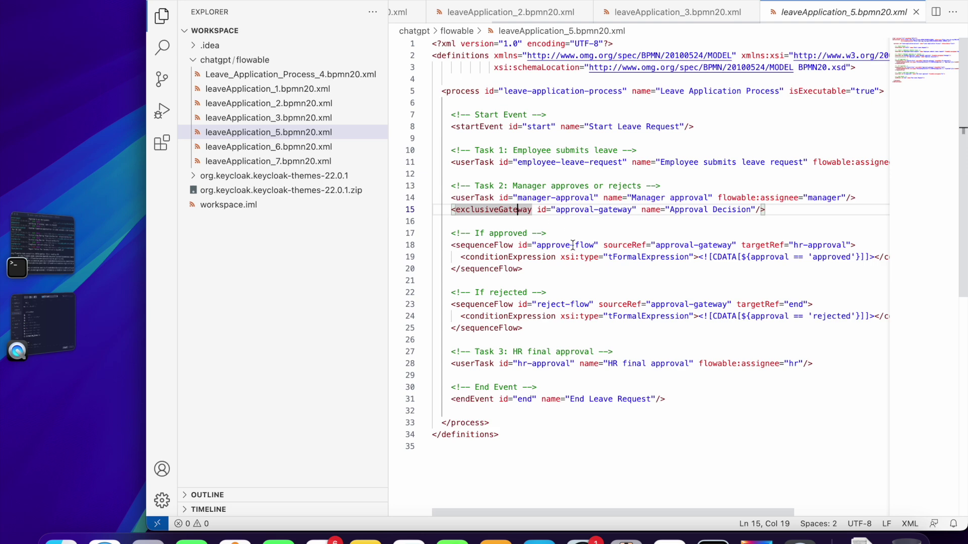
click(585, 268)
key(super+a)
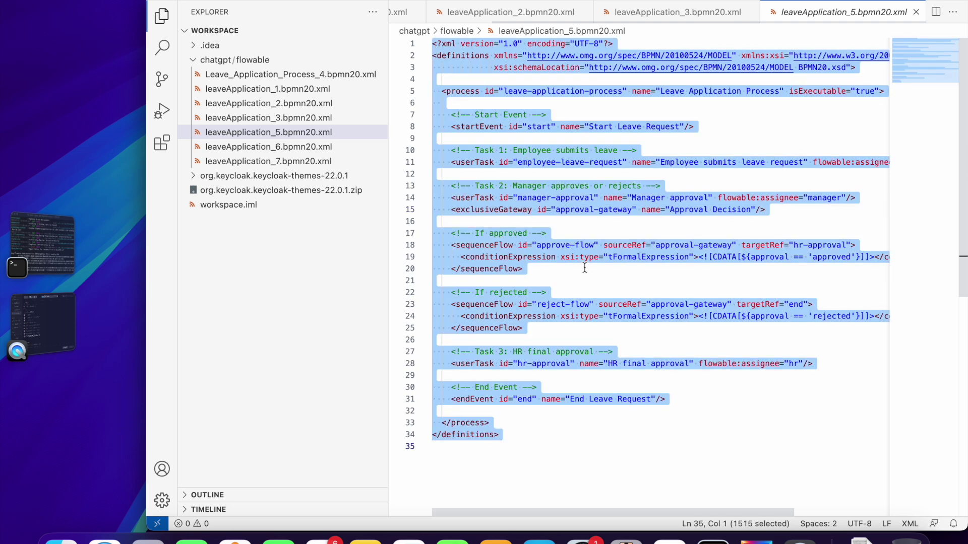
key(super+v)
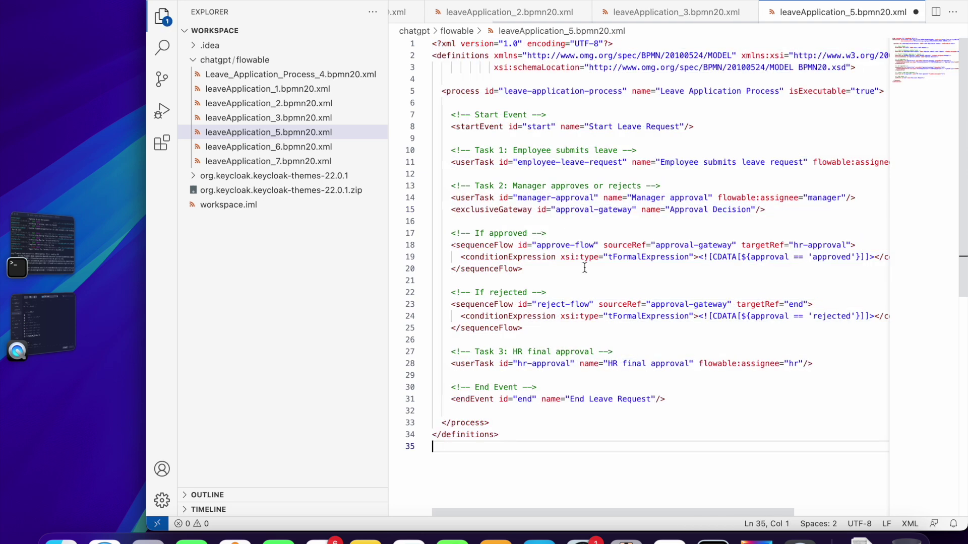
key(super+s)
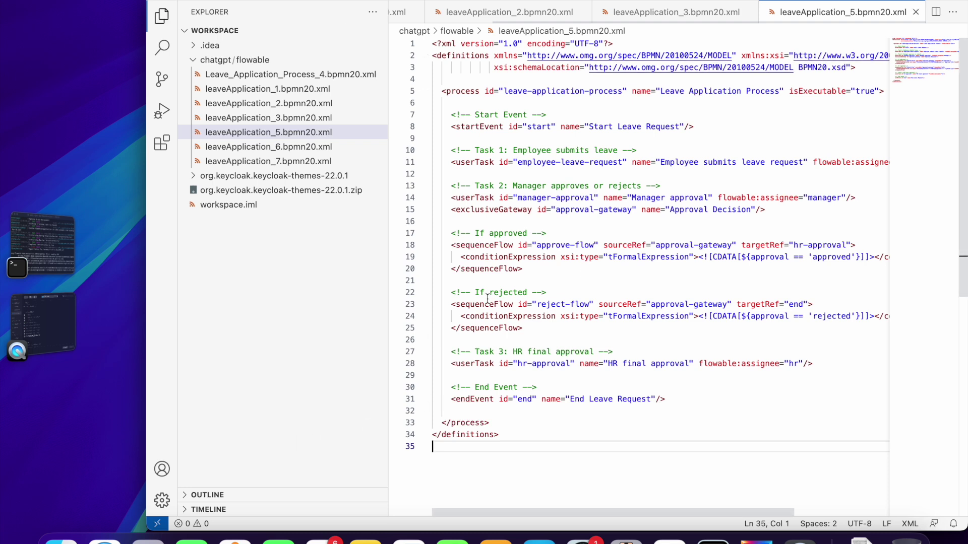
Step: Switch to Flowable Modeler in the browser and try to import leaveApplication_5.bpmn20.xml as a process model
click(104, 542)
click(425, 29)
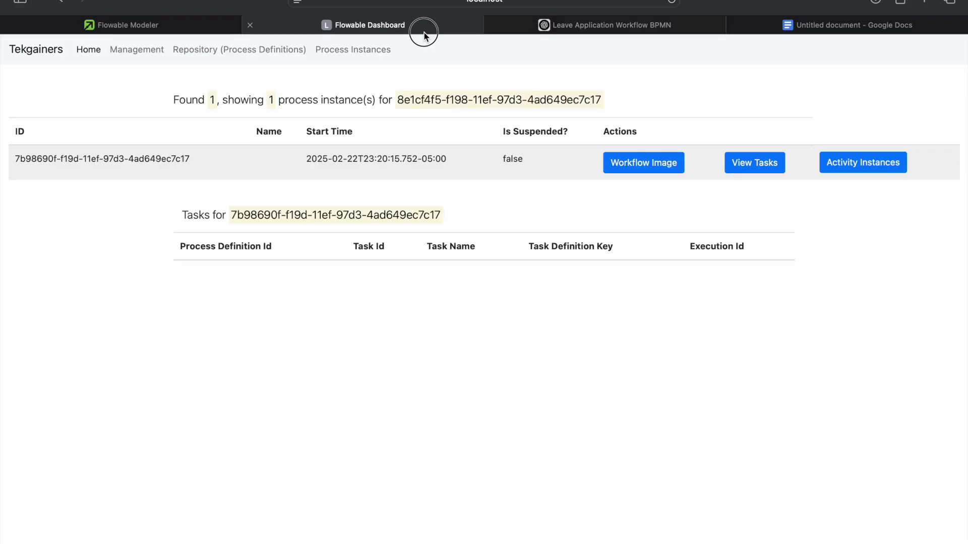
click(543, 26)
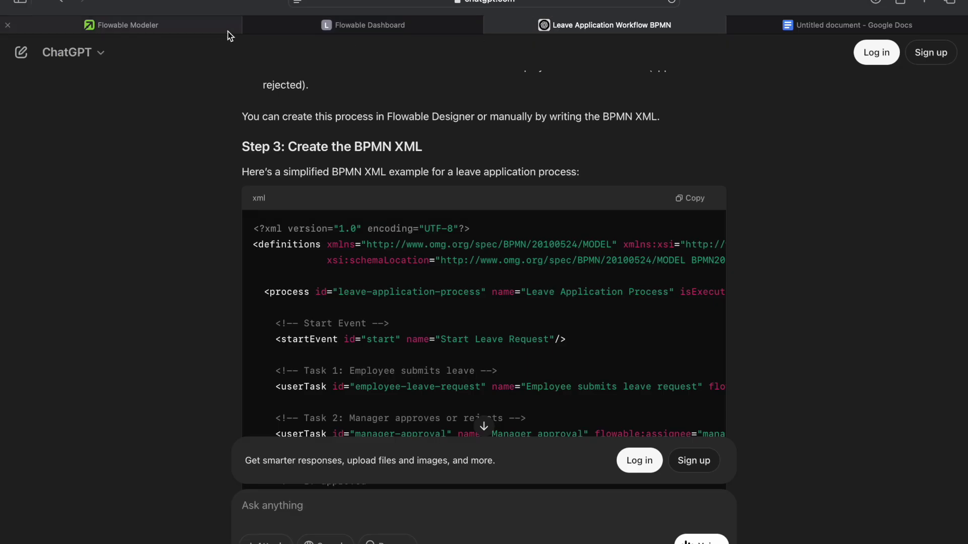
click(213, 26)
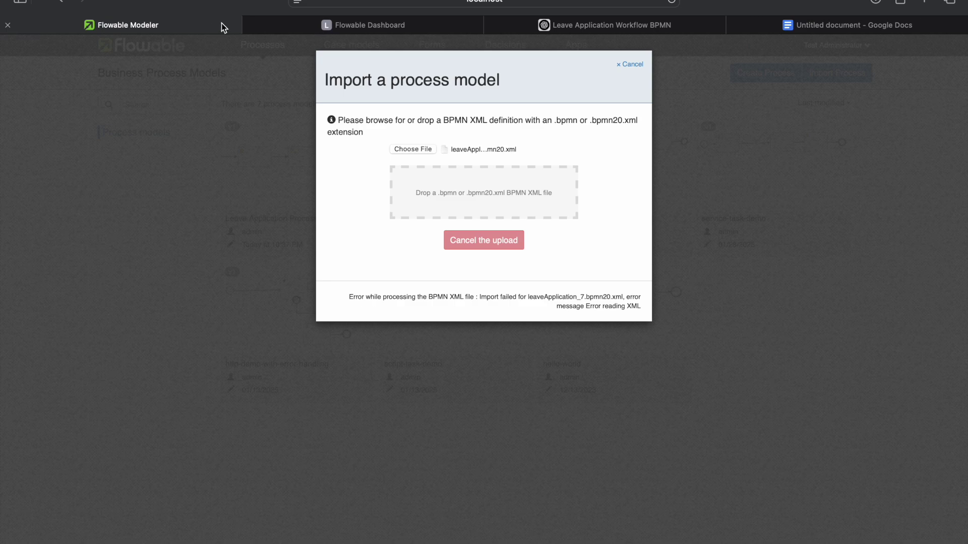
click(416, 149)
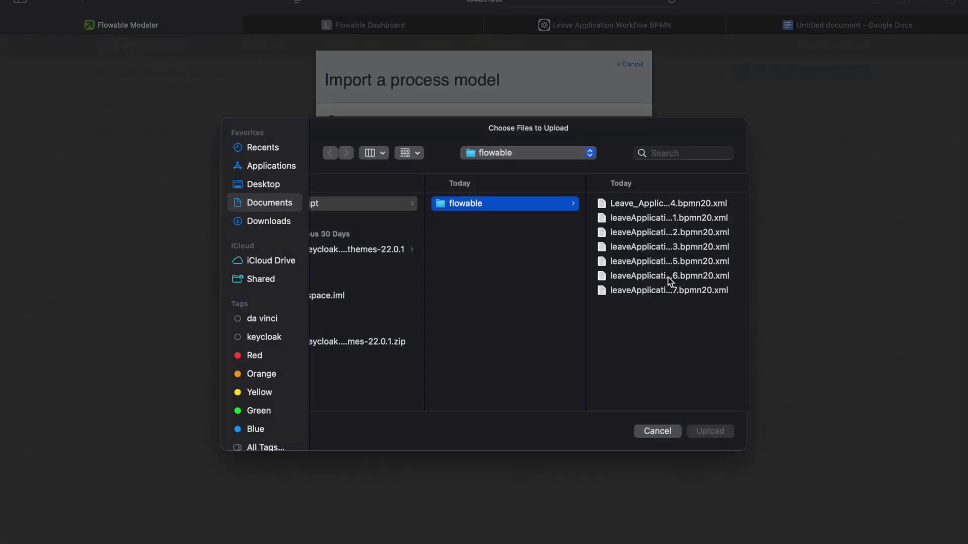
click(675, 262)
click(710, 431)
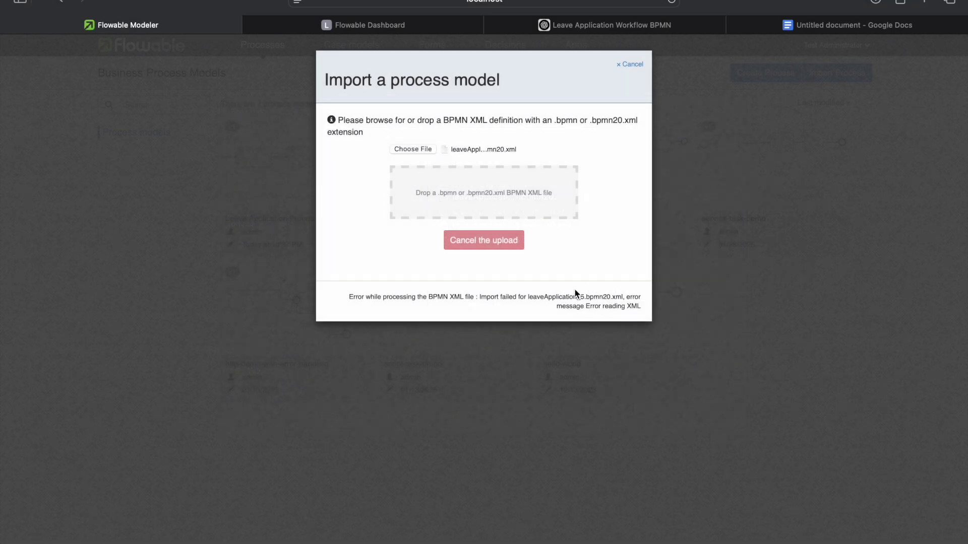
Step: Switch to the ChatGPT conversation and review points 1 to 5 of its troubleshooting answer about the leaveApplication_5.bpmn20.xml import error
click(568, 28)
scroll(261, 290, down, 15)
scroll(262, 291, down, 14)
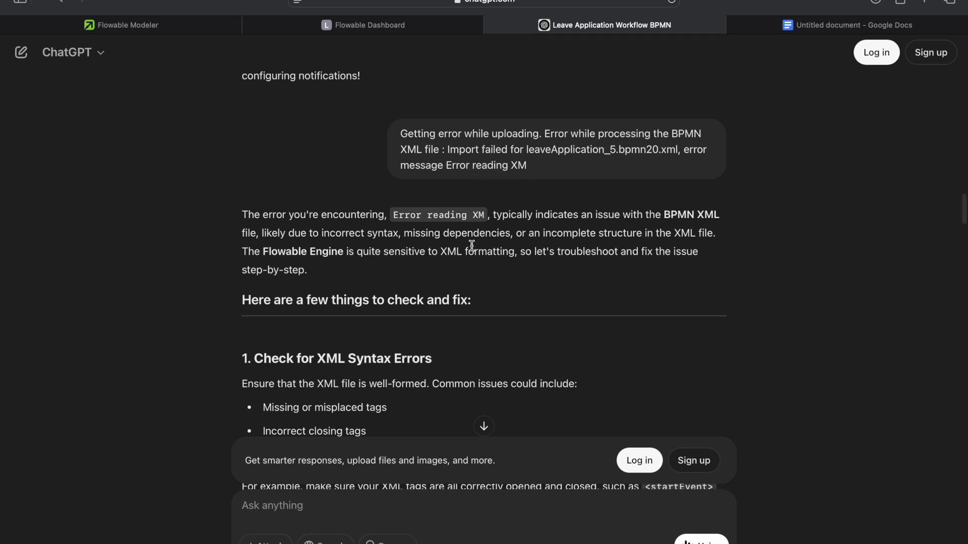
scroll(472, 245, down, 2)
scroll(472, 246, down, 1)
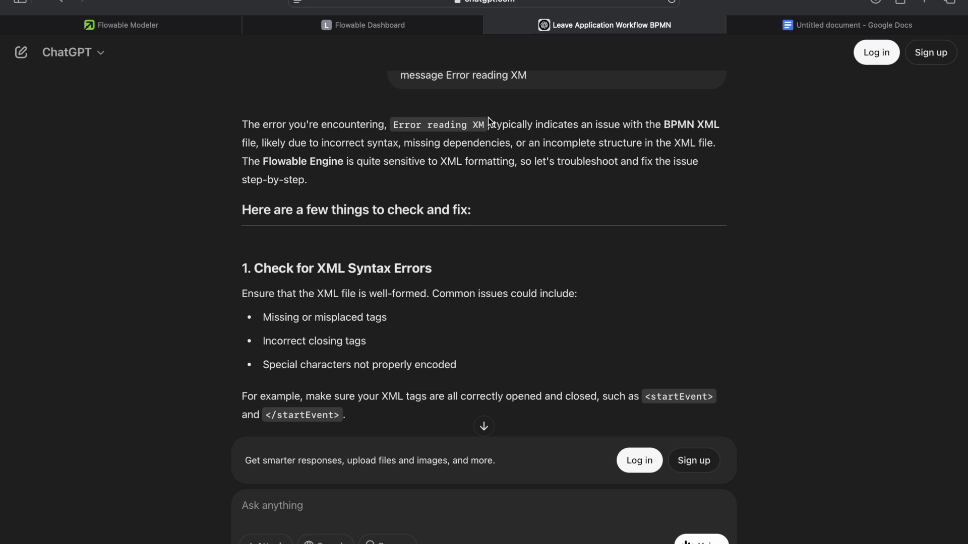
scroll(501, 125, up, 1)
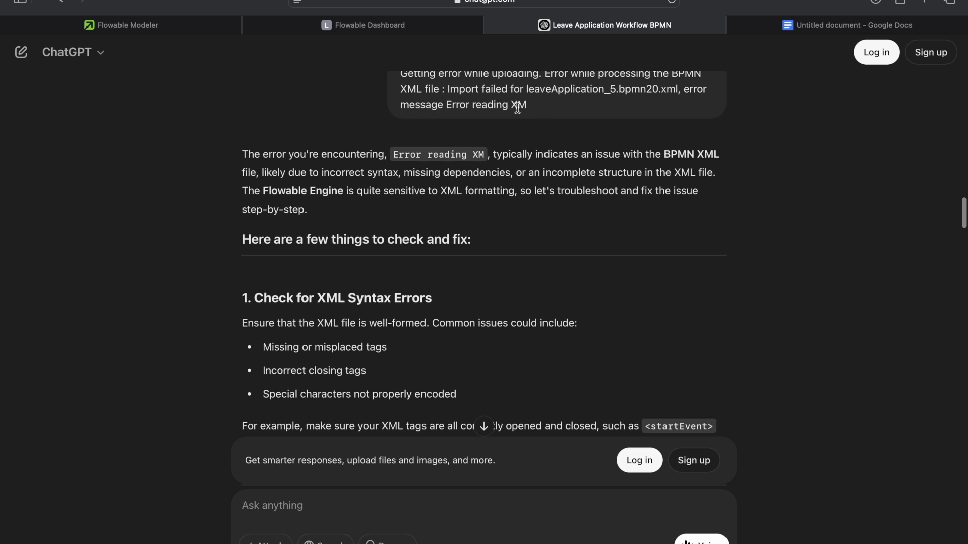
scroll(480, 170, down, 1)
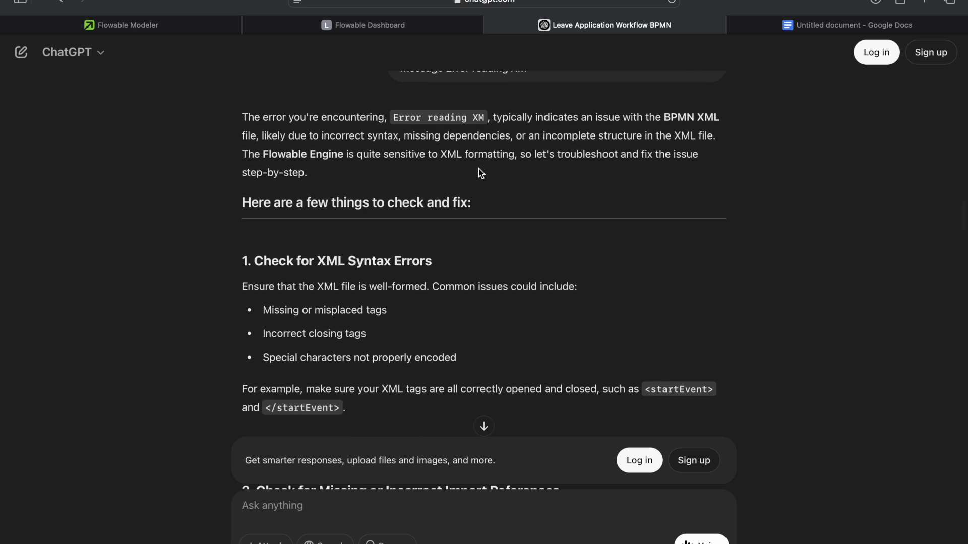
scroll(301, 272, down, 3)
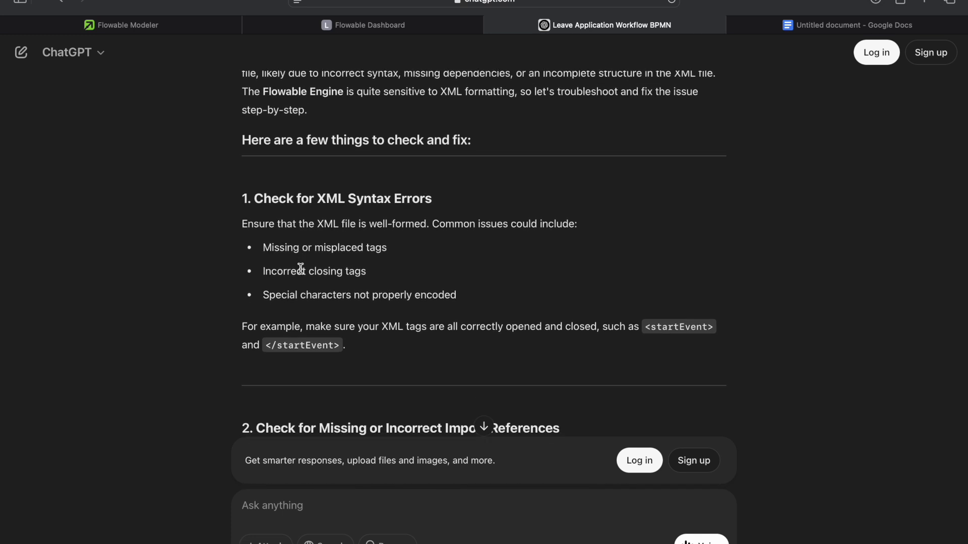
scroll(301, 268, down, 1)
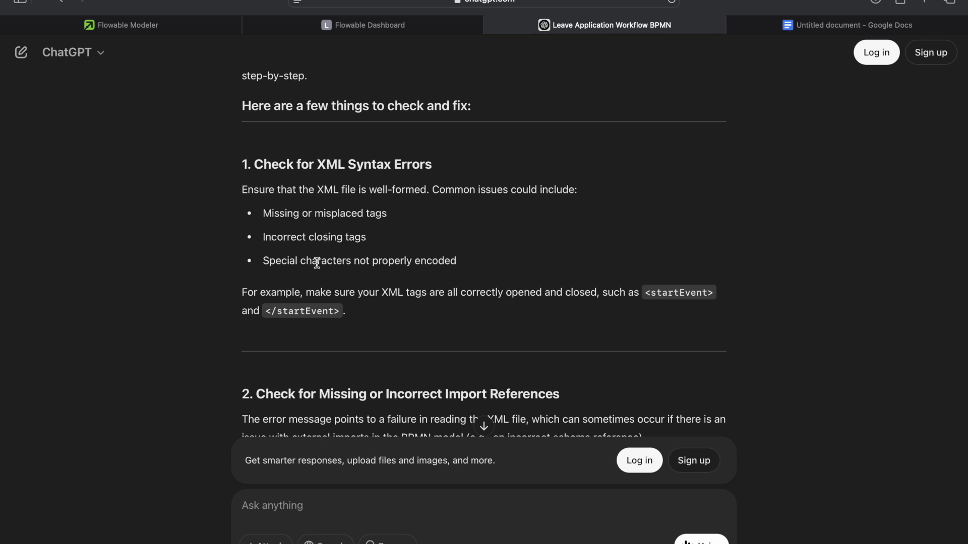
scroll(379, 296, down, 5)
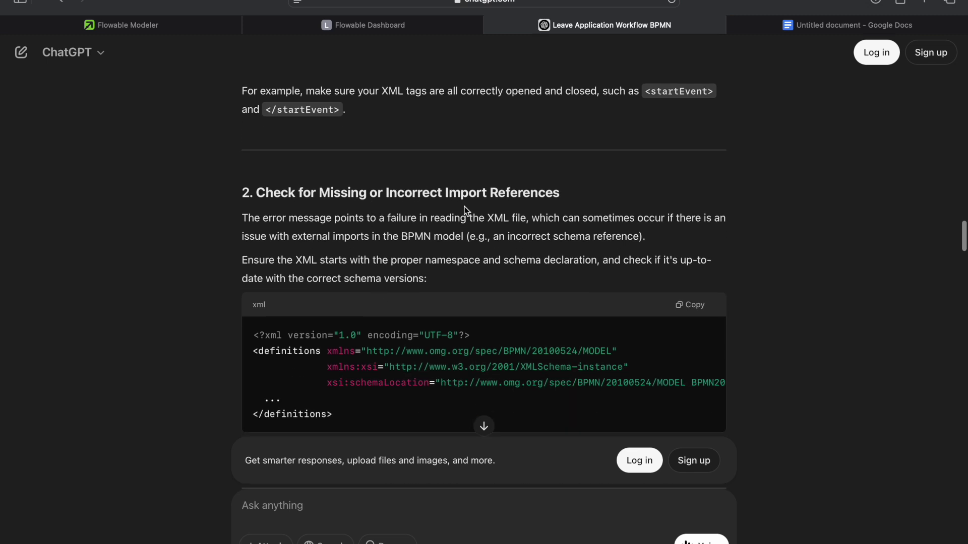
scroll(466, 214, down, 7)
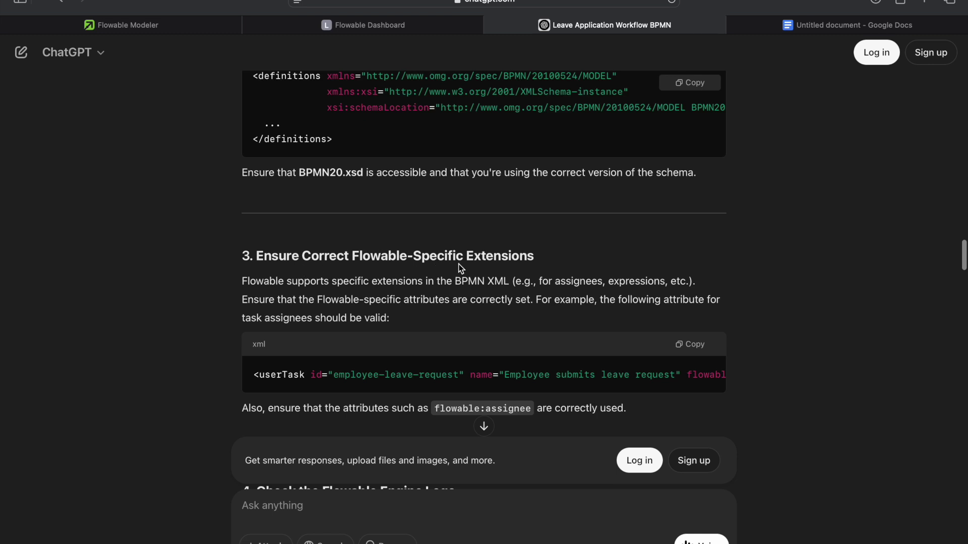
scroll(462, 267, down, 1)
scroll(462, 267, down, 8)
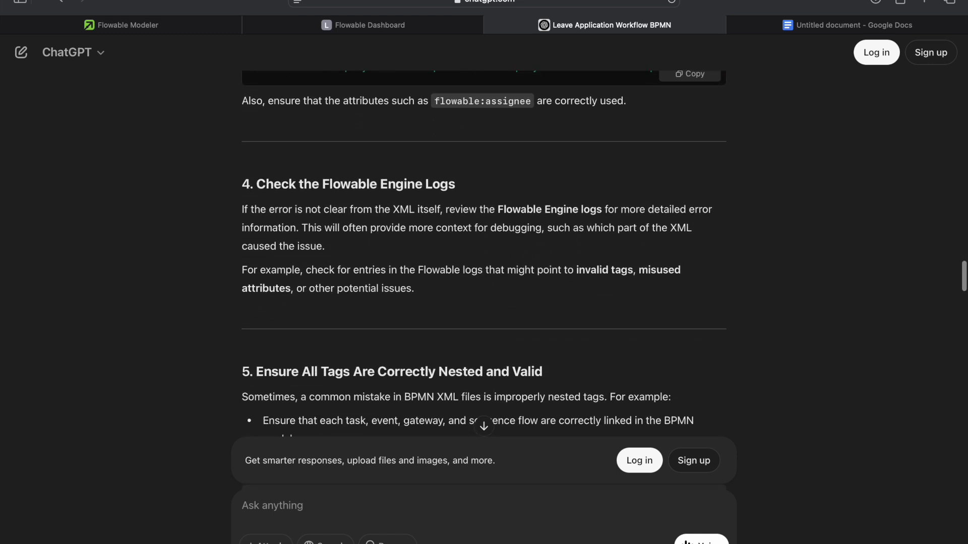
scroll(461, 267, down, 4)
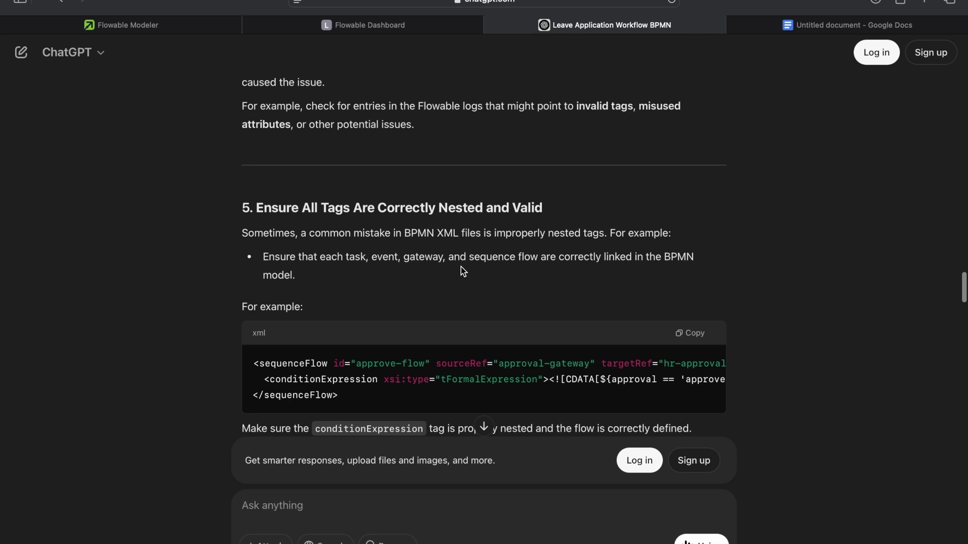
scroll(502, 225, down, 3)
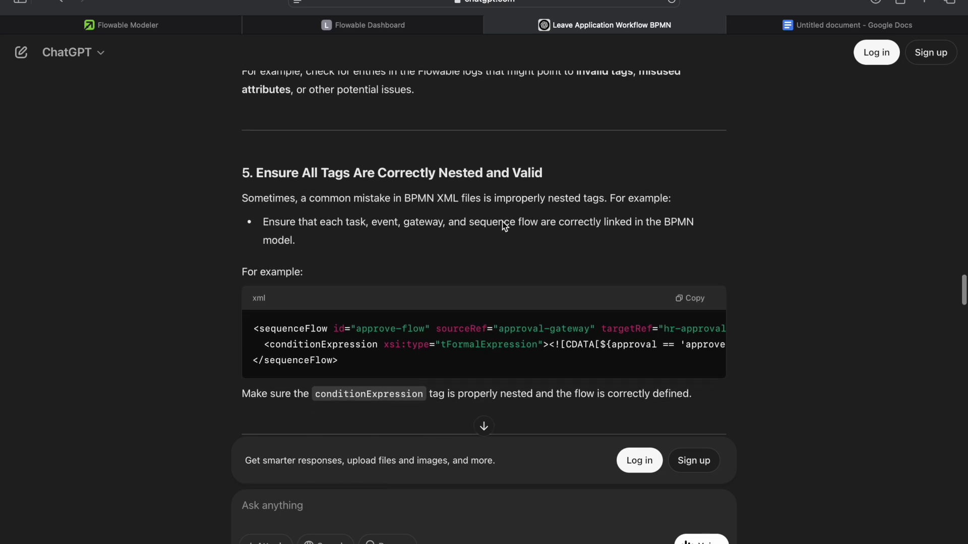
Step: Copy the simplified BPMN XML from the Quick Fix Suggestion of ChatGPT's troubleshooting answer
scroll(505, 225, down, 7)
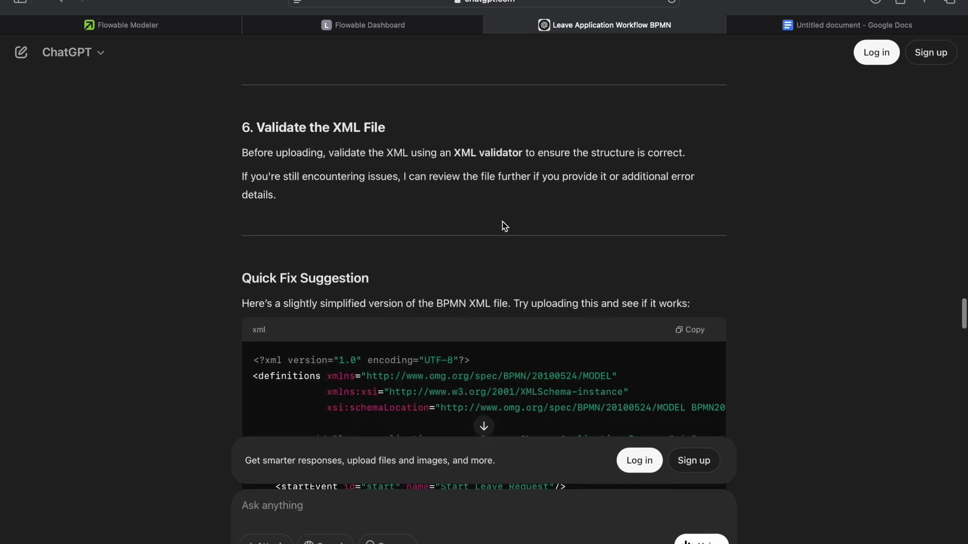
scroll(503, 225, down, 2)
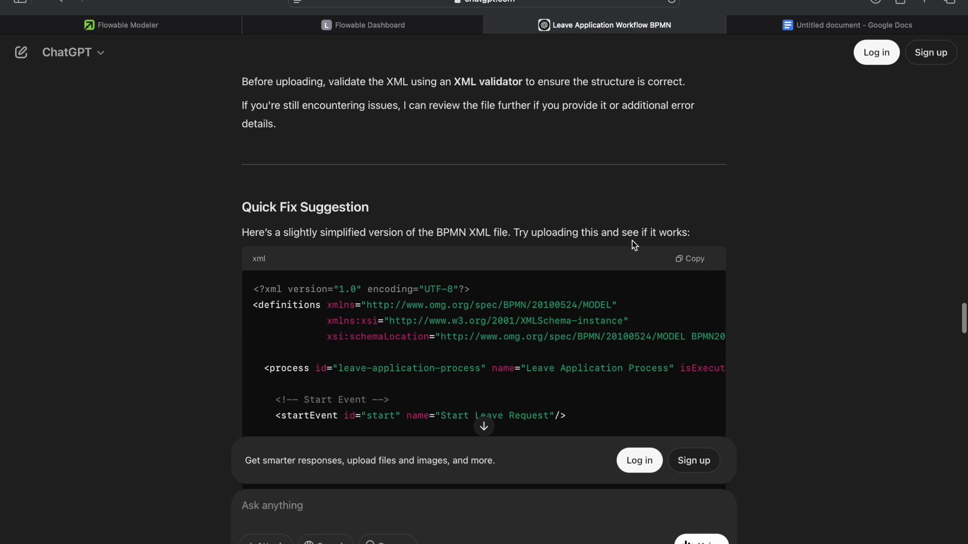
scroll(765, 238, down, 3)
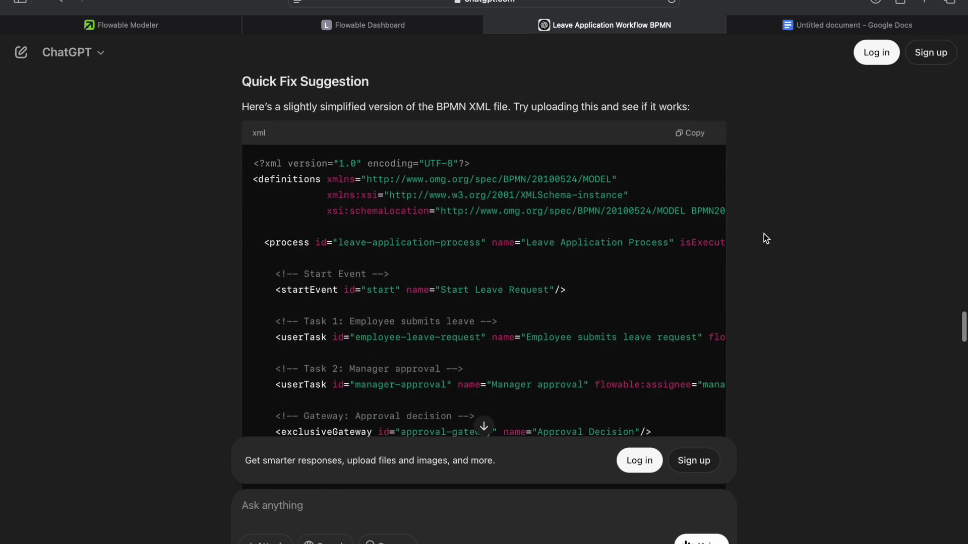
click(695, 117)
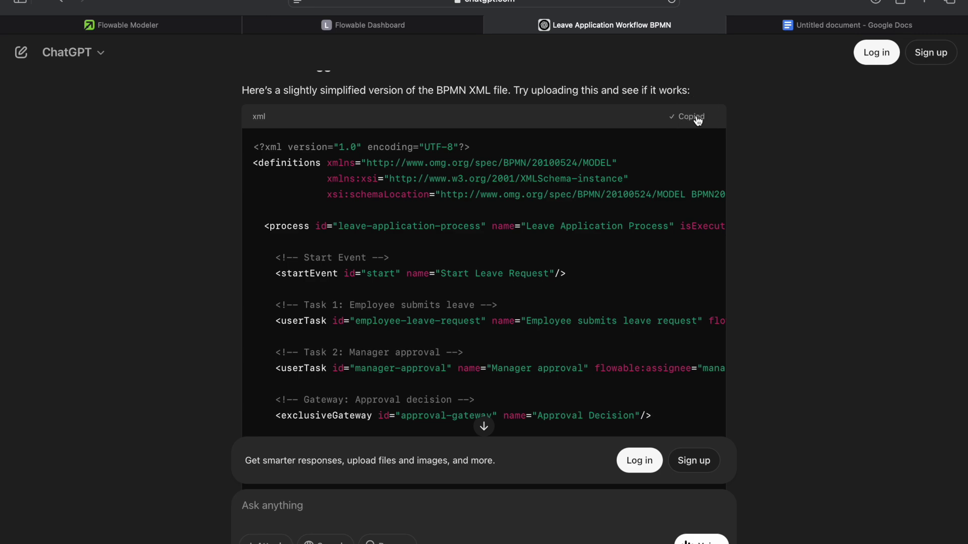
scroll(698, 121, down, 10)
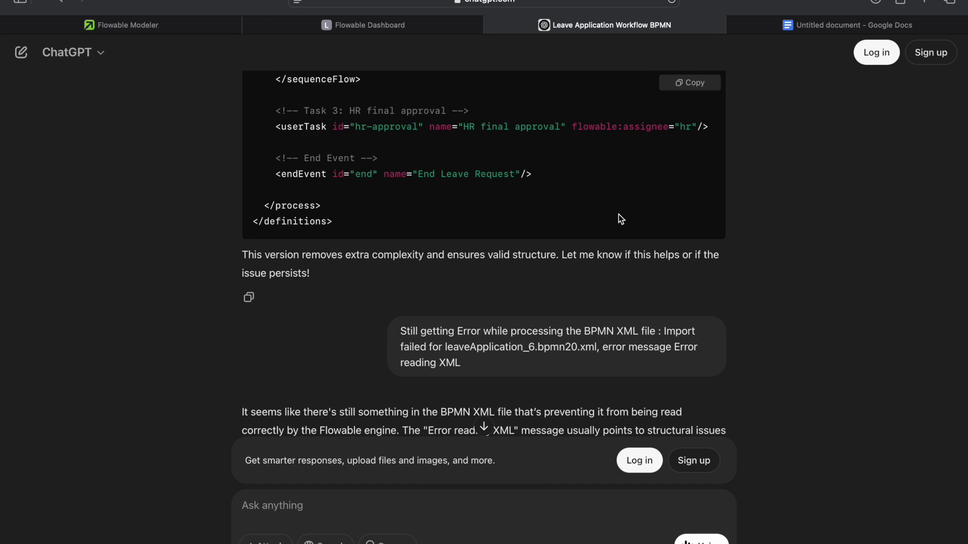
Step: Switch to Visual Studio Code, replace the entire contents of leaveApplication_6.bpmn20.xml with the copied BPMN XML and save the file
key(super+Tab)
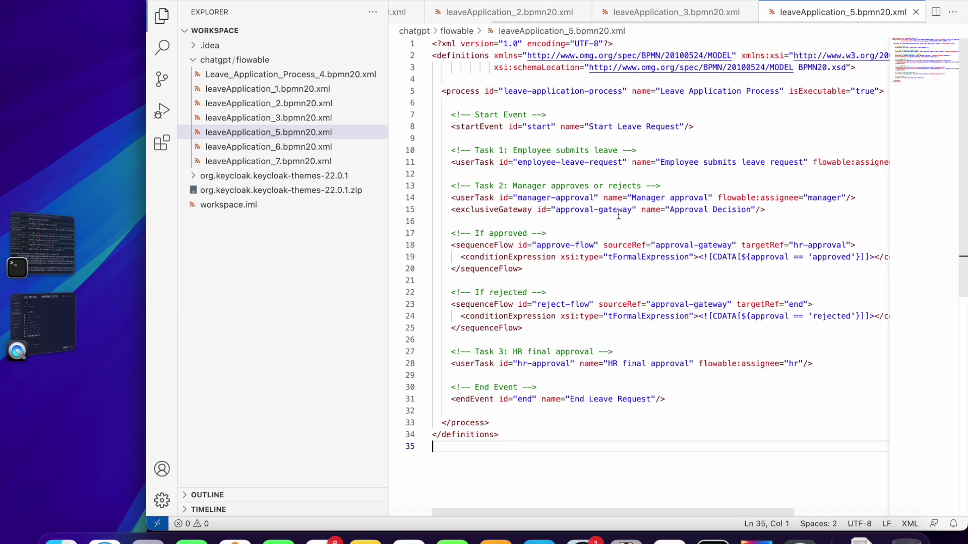
click(331, 148)
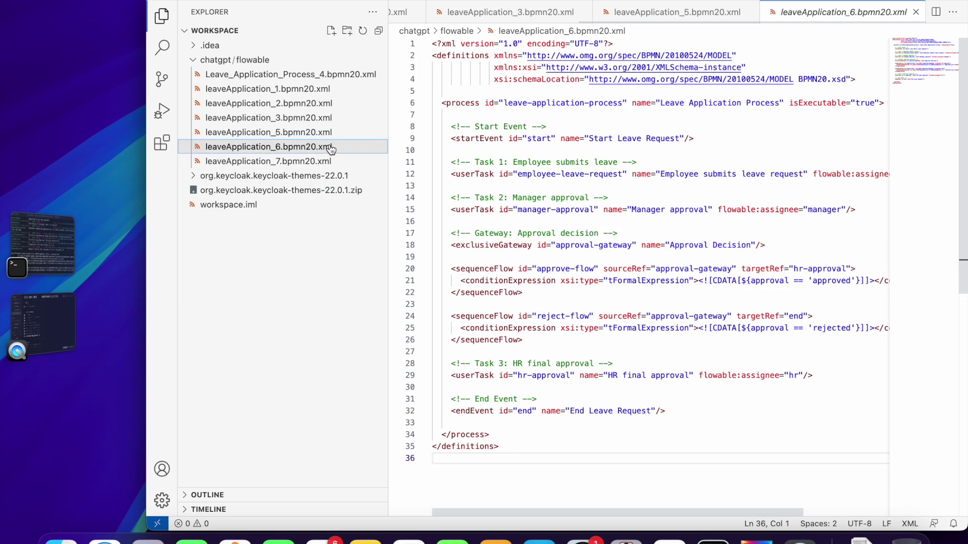
click(565, 234)
key(super+a)
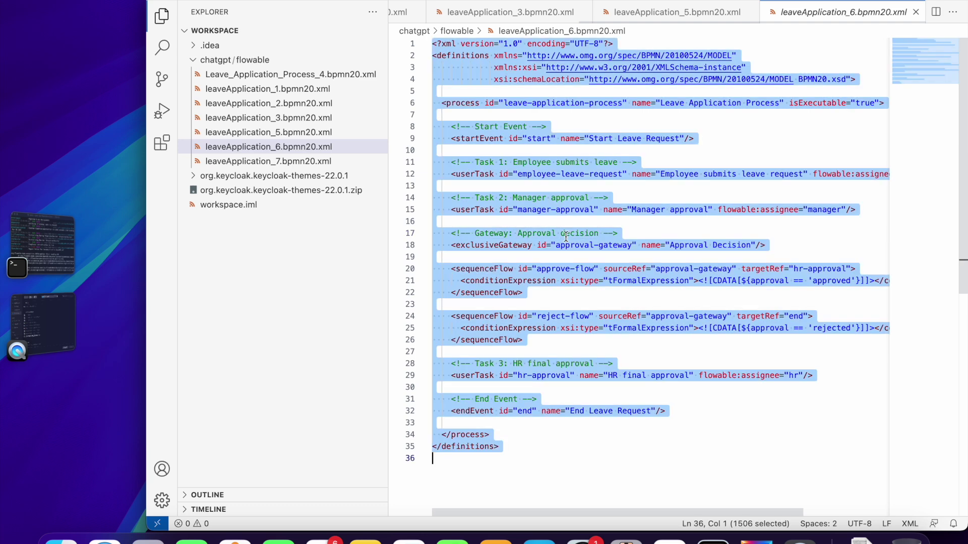
key(super+v)
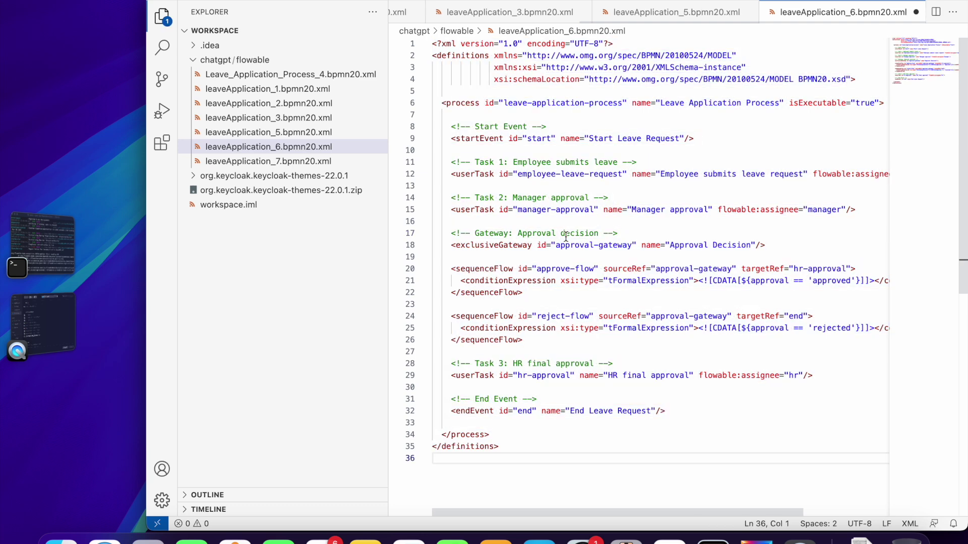
key(super+s)
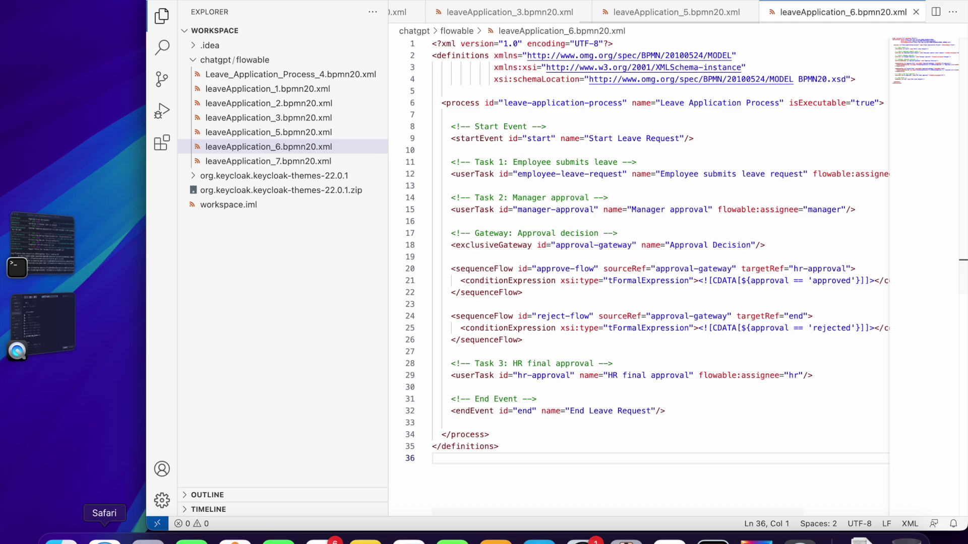
Step: Switch to Flowable Modeler in the browser and try to import leaveApplication_6.bpmn20.xml as a process model
click(105, 540)
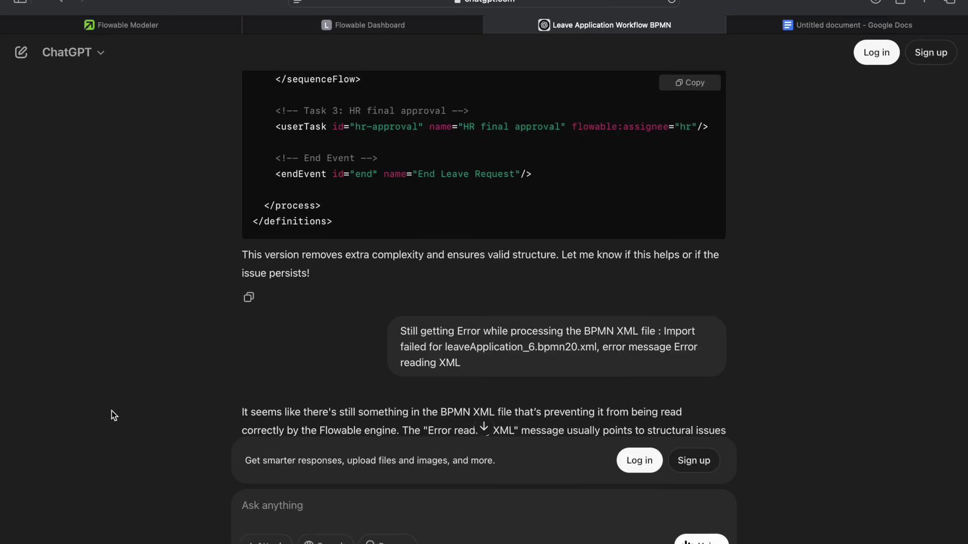
click(168, 29)
click(409, 150)
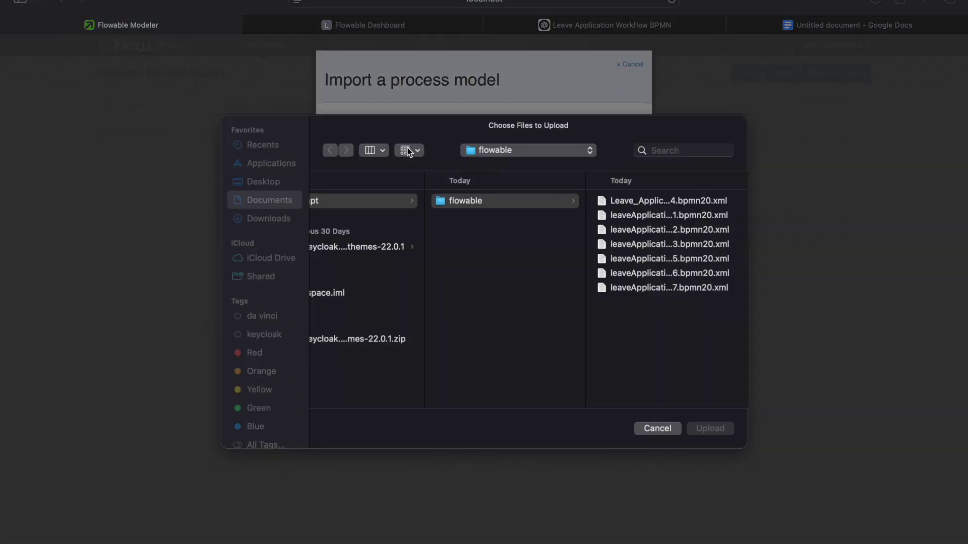
click(662, 281)
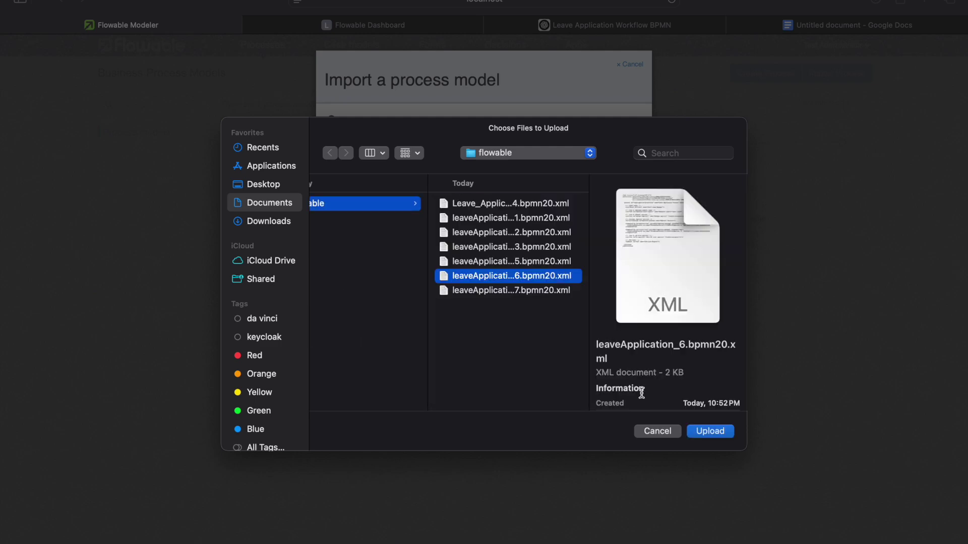
click(708, 433)
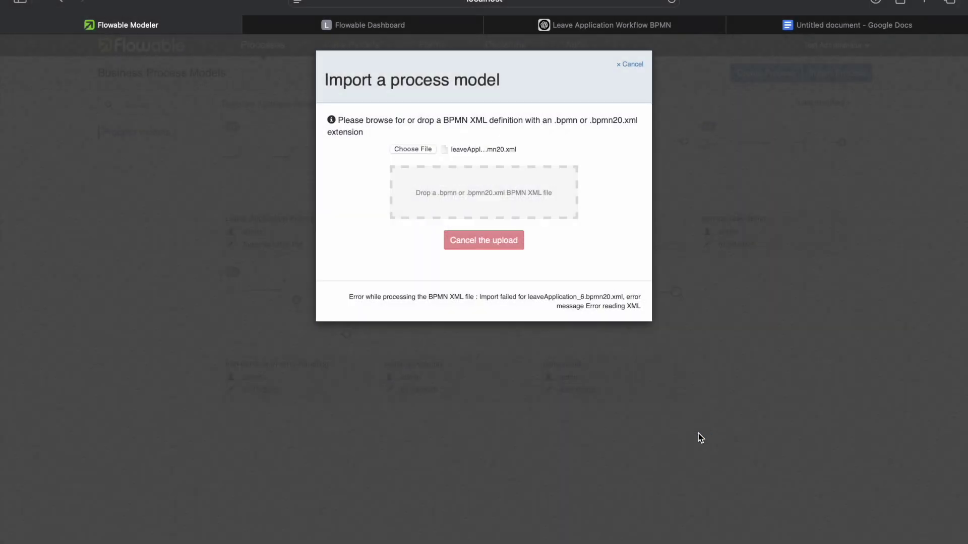
Step: Switch to the ChatGPT conversation and review the "Things to check" list in its answer about the leaveApplication_6.bpmn20.xml import error
click(628, 26)
scroll(431, 312, down, 2)
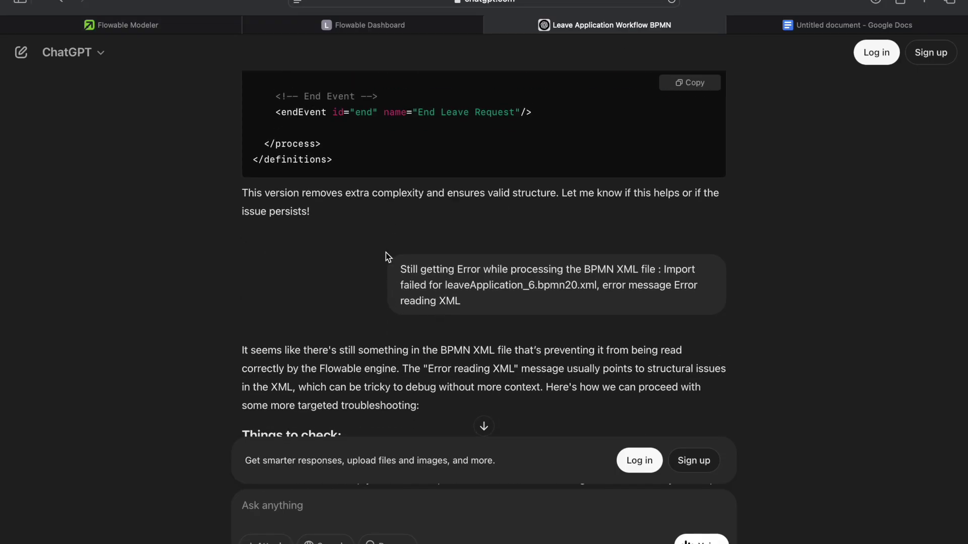
drag(406, 268, 512, 261)
click(511, 261)
scroll(514, 329, down, 2)
scroll(514, 328, down, 1)
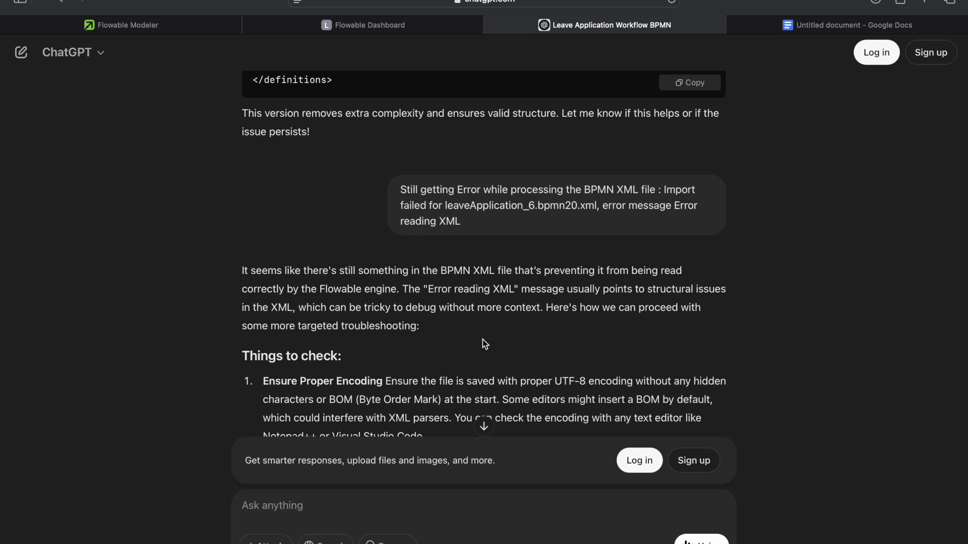
scroll(466, 334, down, 4)
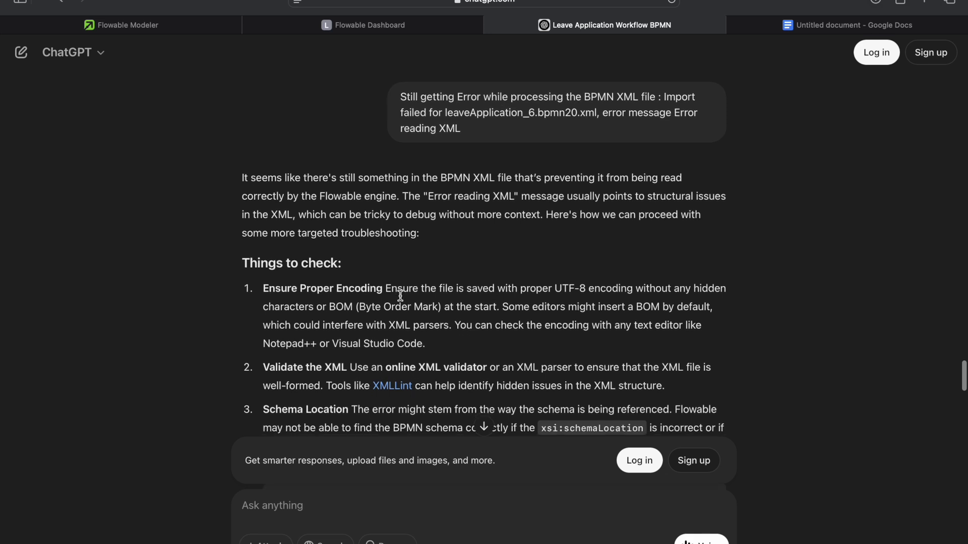
scroll(400, 295, down, 4)
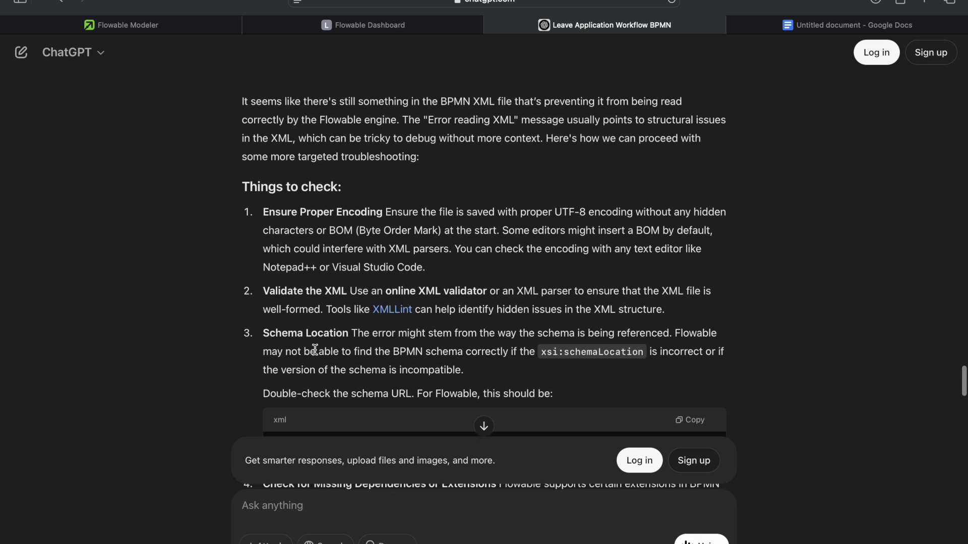
scroll(315, 351, down, 2)
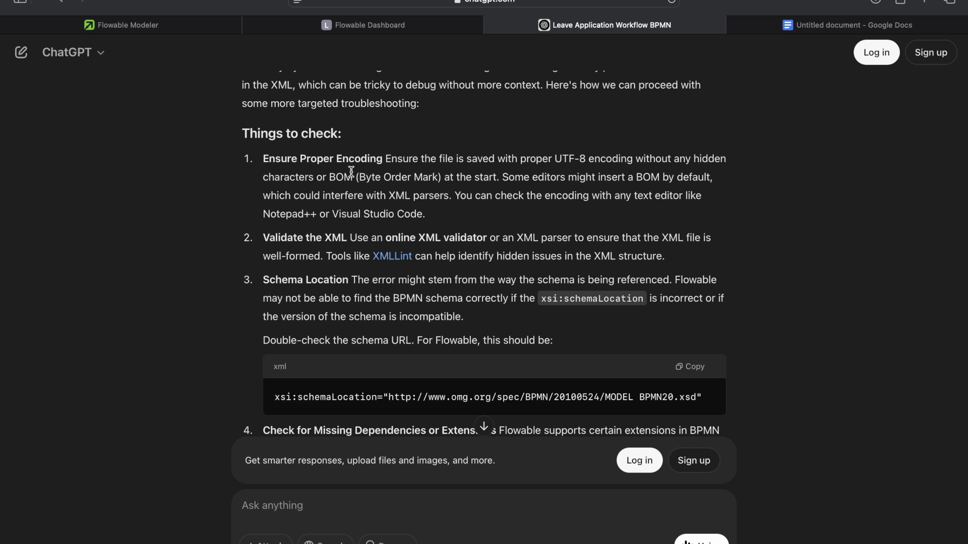
scroll(351, 171, down, 5)
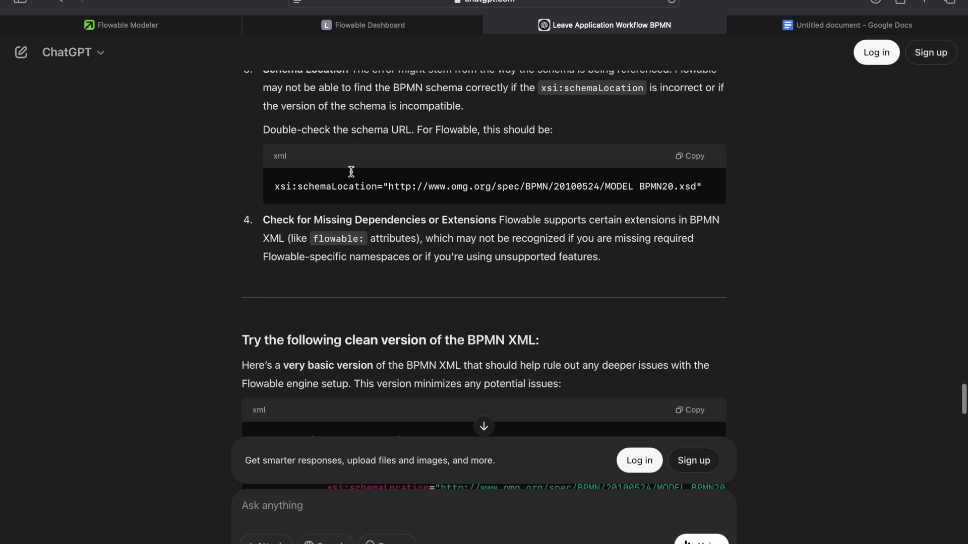
Step: Copy the very basic clean version of the BPMN XML from the same ChatGPT answer
scroll(399, 329, down, 3)
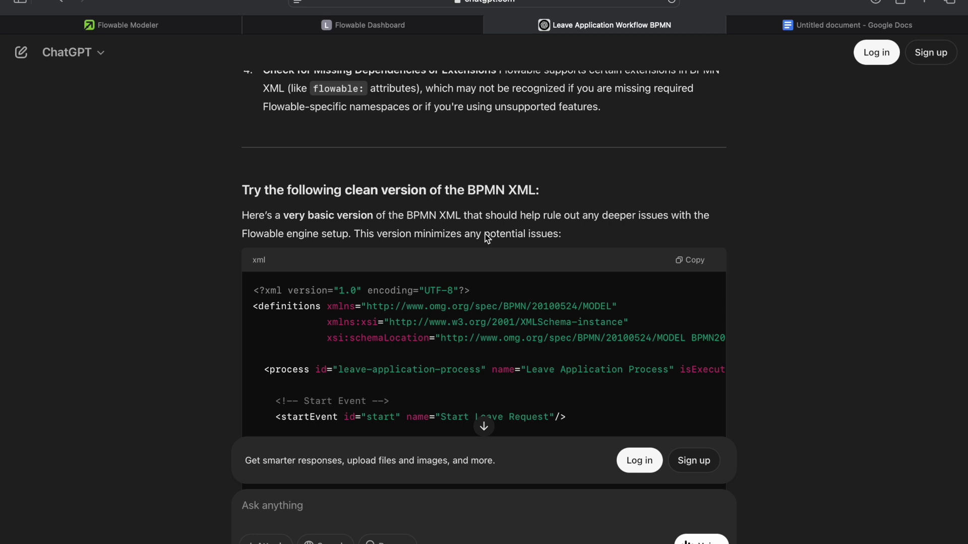
scroll(711, 261, down, 1)
scroll(711, 261, down, 2)
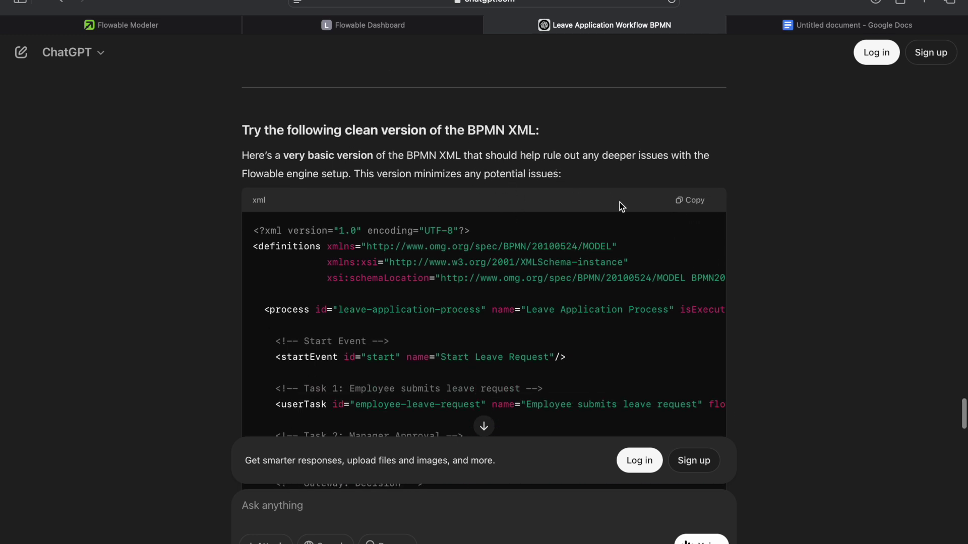
click(695, 202)
Step: Switch to Visual Studio Code, replace the entire contents of leaveApplication_7.bpmn20.xml with the copied clean XML and save the file
key(super+Tab)
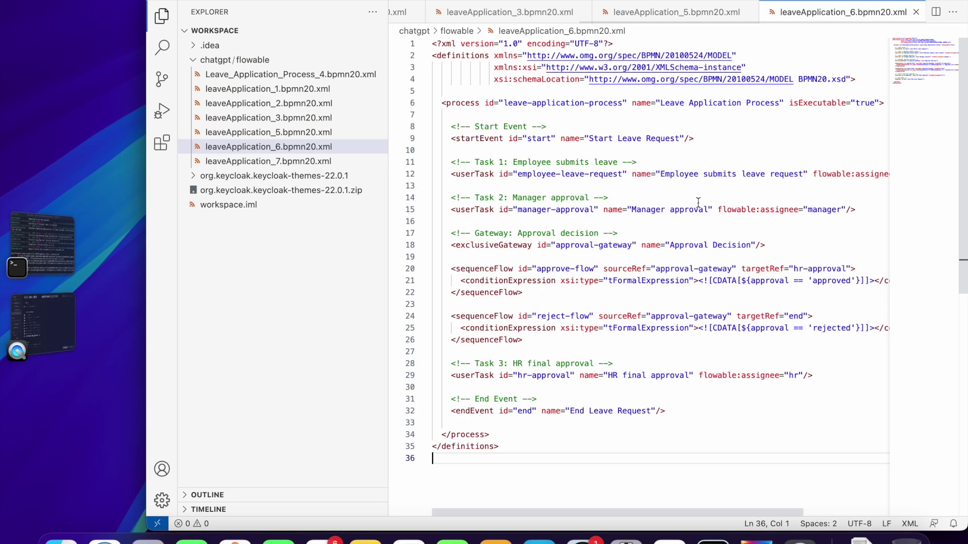
click(352, 164)
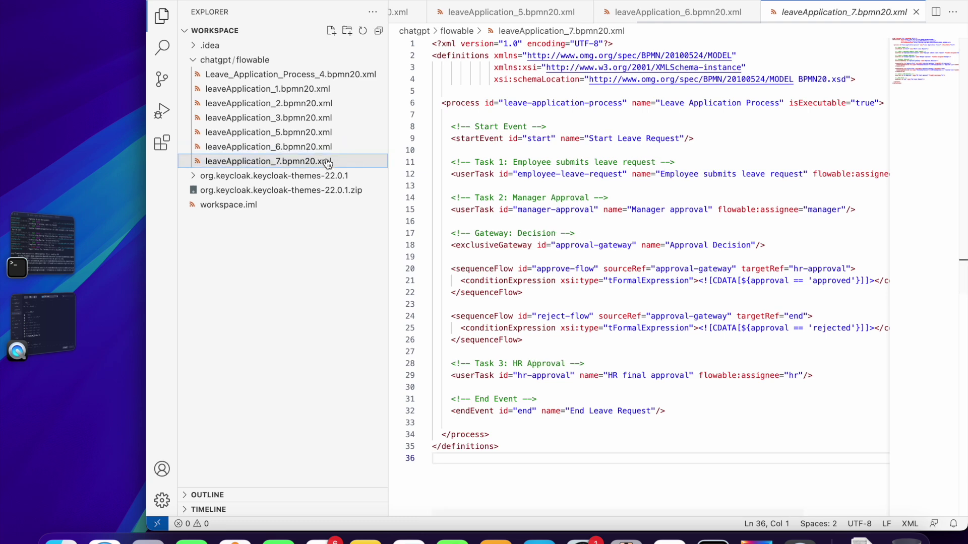
click(527, 209)
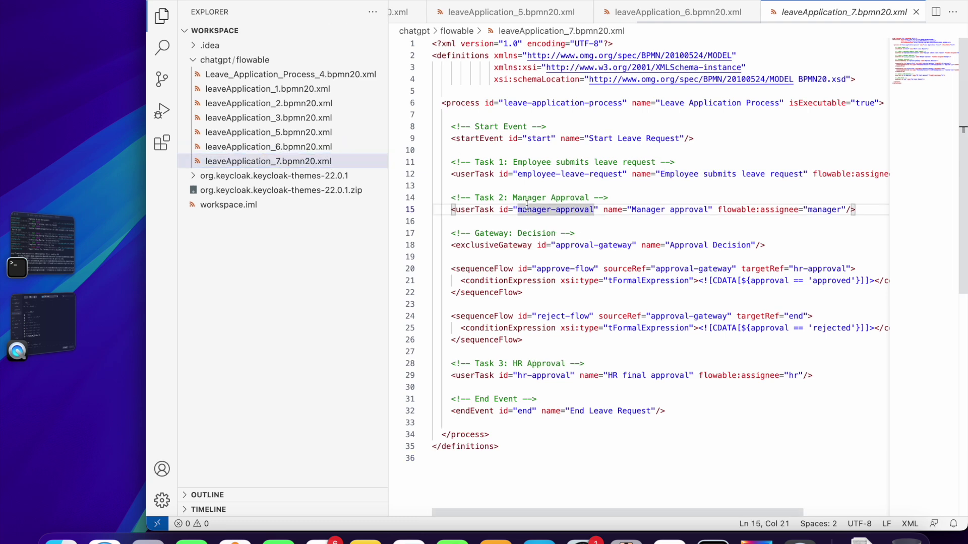
key(super+a)
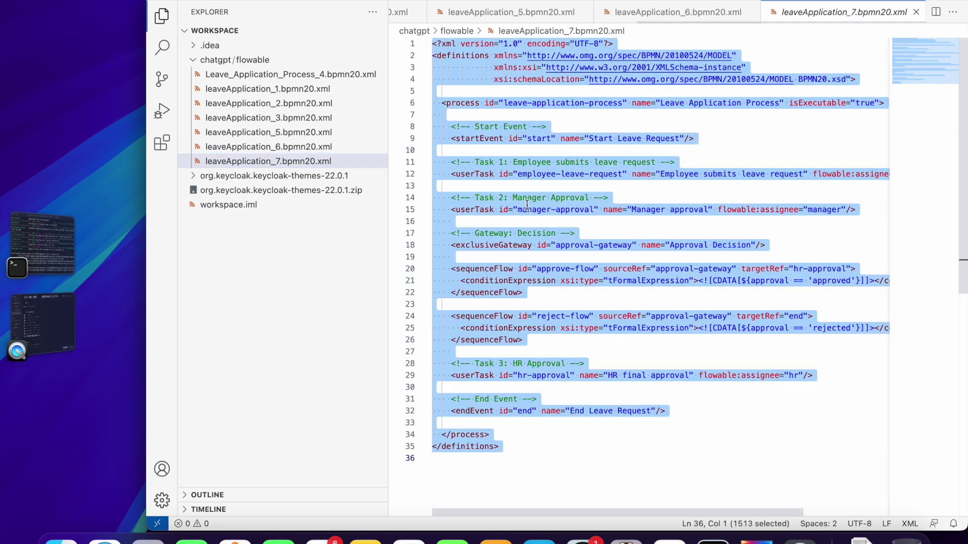
key(super+v)
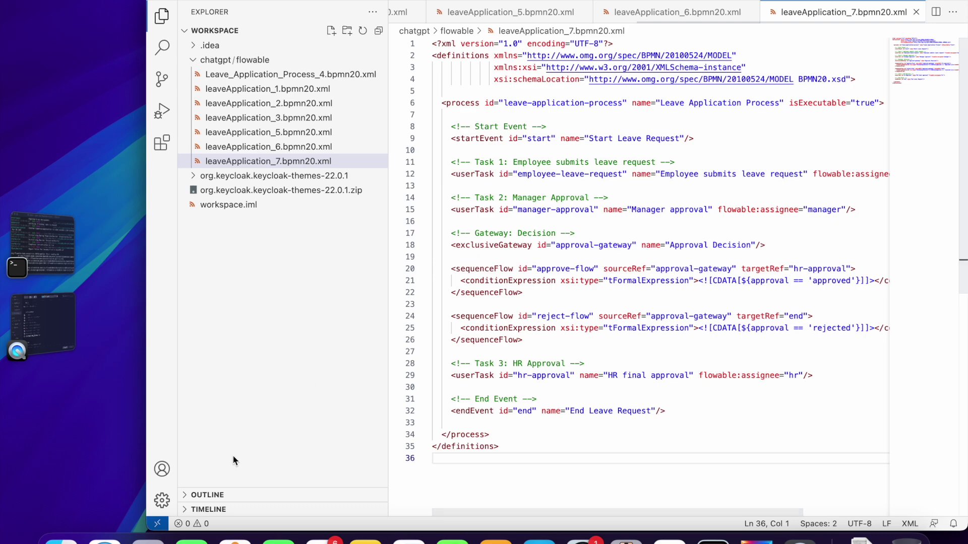
Step: Switch to Flowable Modeler in the browser and try to import leaveApplication_7.bpmn20.xml as a process model
click(103, 540)
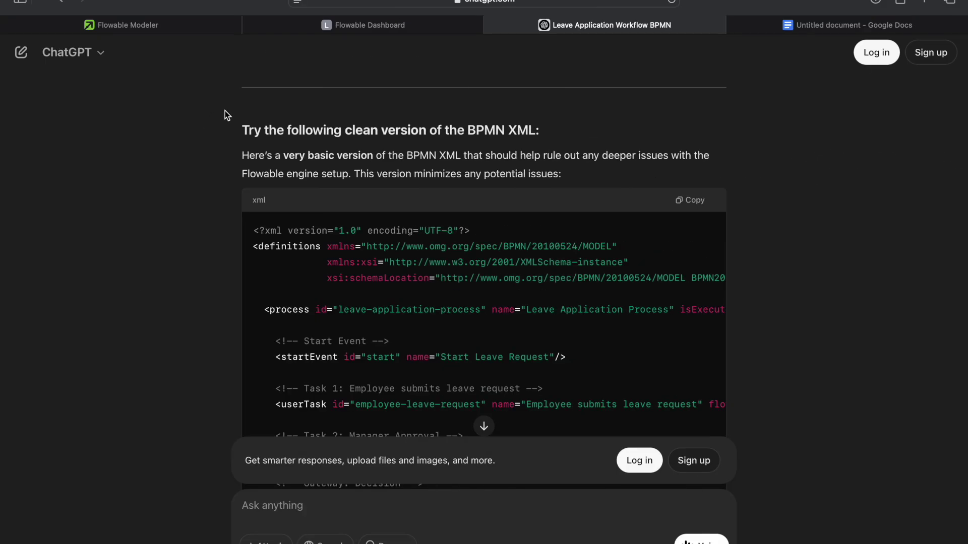
click(171, 24)
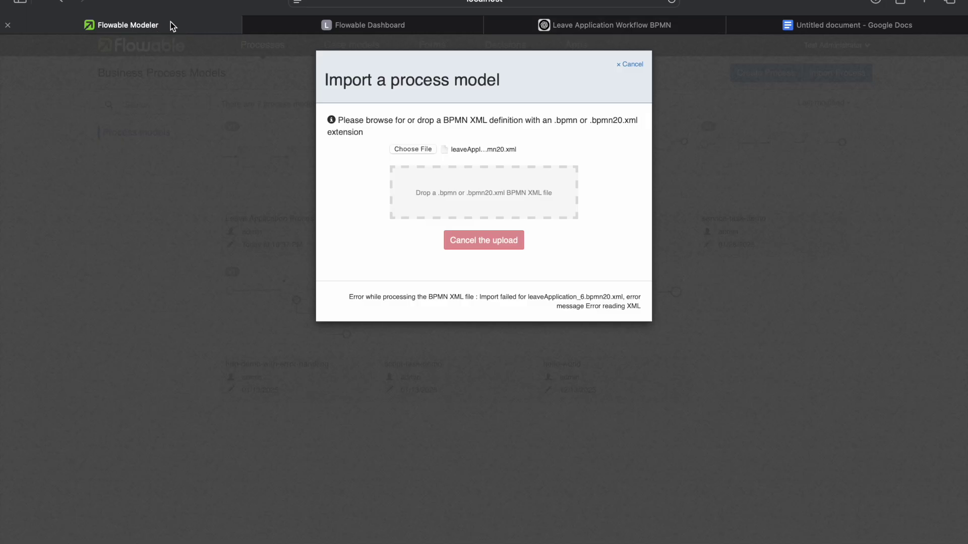
click(412, 149)
click(664, 292)
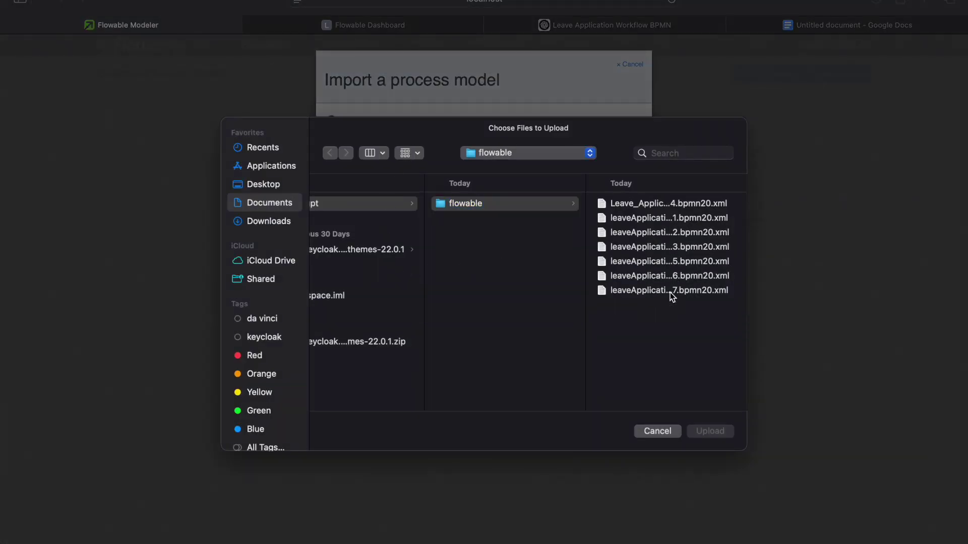
click(724, 435)
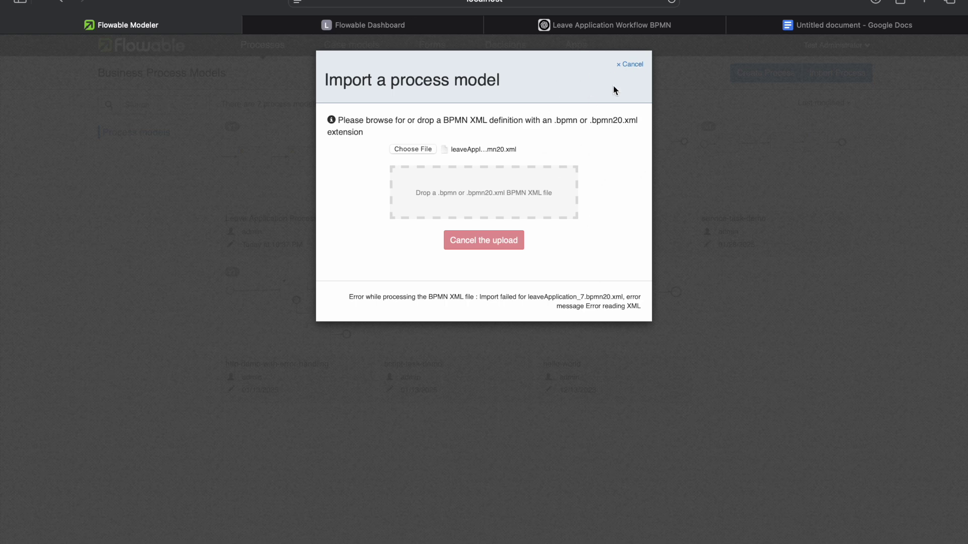
Step: Switch to the ChatGPT conversation and send the message "I need further assistance as still getting the issue"
click(630, 22)
scroll(592, 325, down, 10)
scroll(592, 327, down, 4)
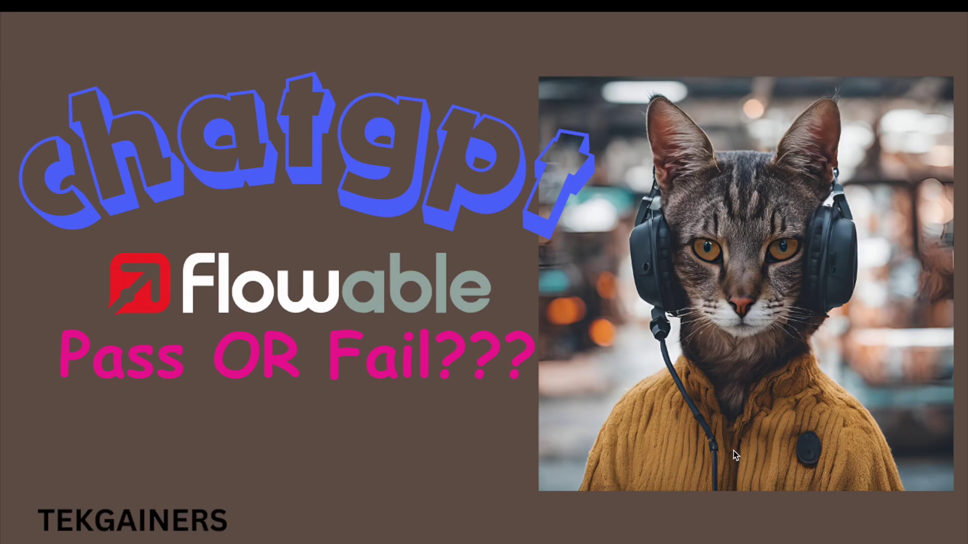
text(urther )
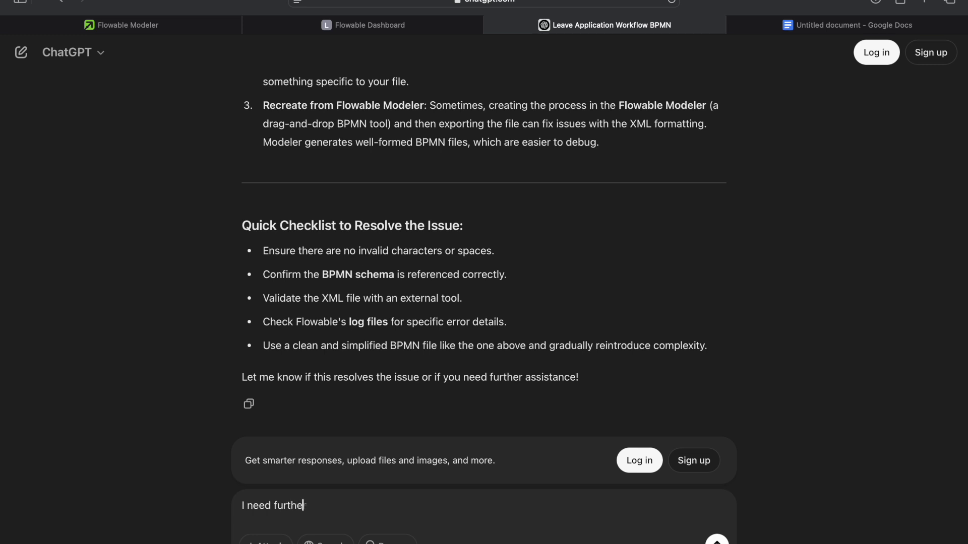
text(assistance as still get)
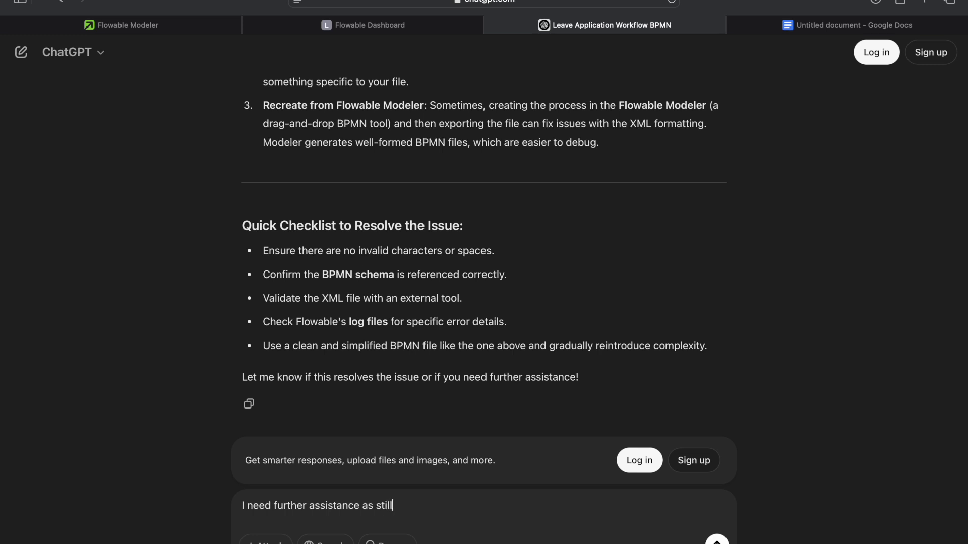
text(ting the issue)
key(Return)
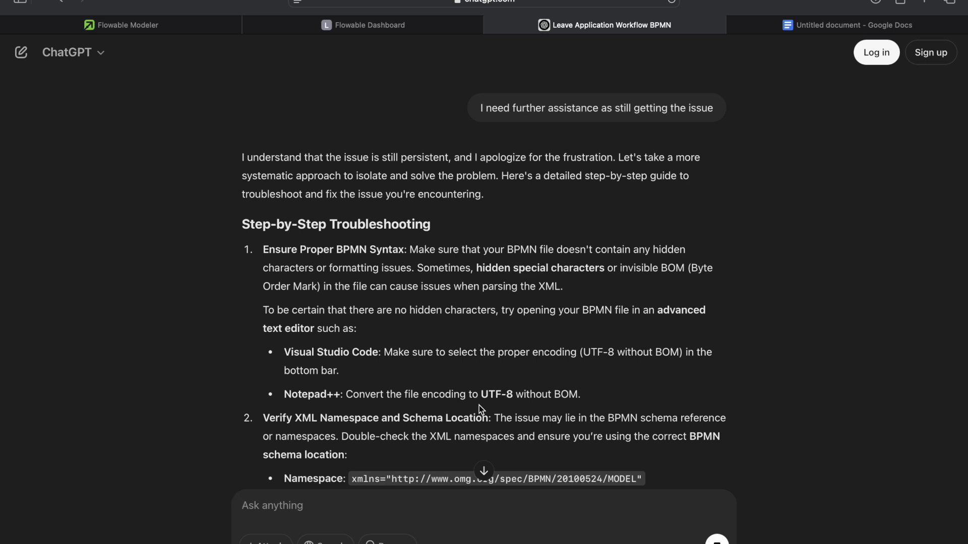
Step: Review ChatGPT's step-by-step troubleshooting answer and copy the bare minimum BPMN XML from its "Simplify the BPMN Process" section
scroll(479, 406, down, 5)
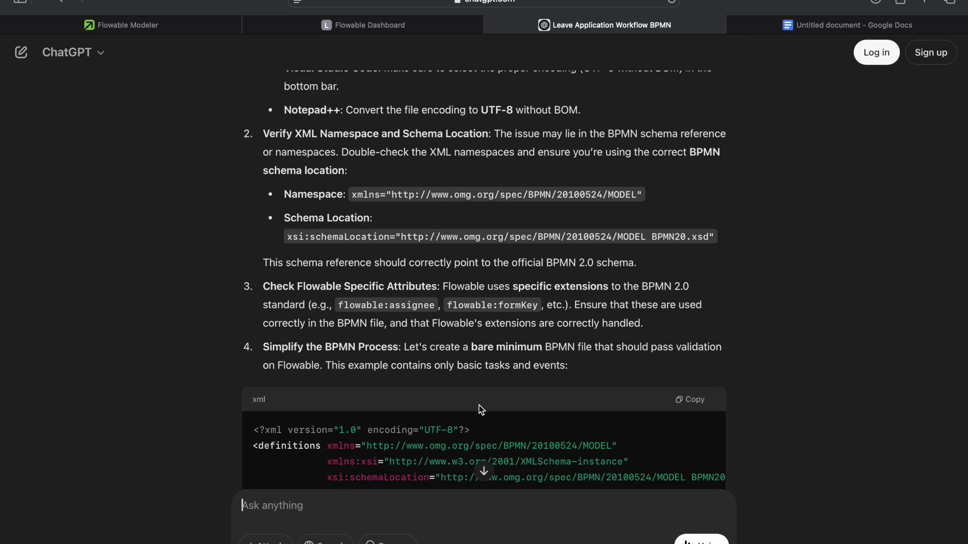
scroll(479, 406, down, 15)
scroll(531, 226, up, 15)
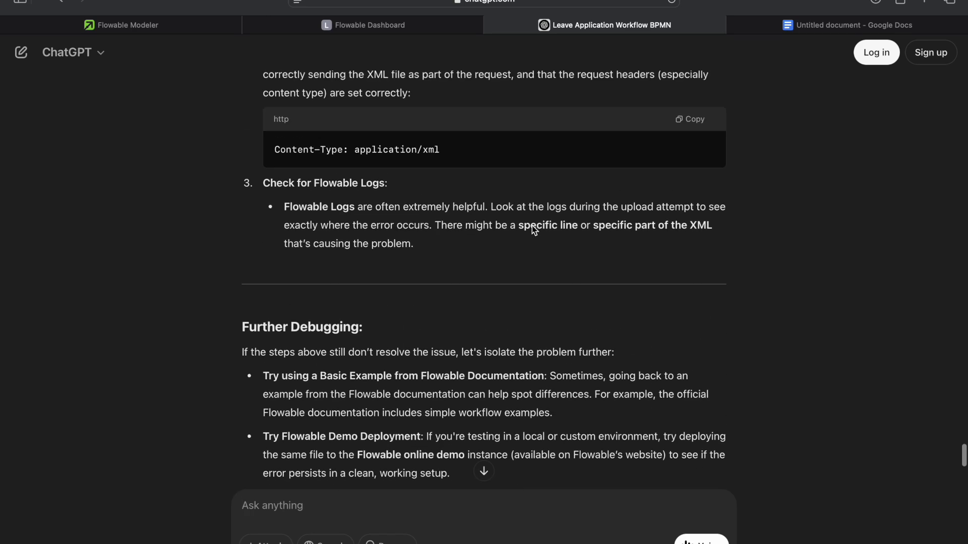
scroll(532, 225, up, 6)
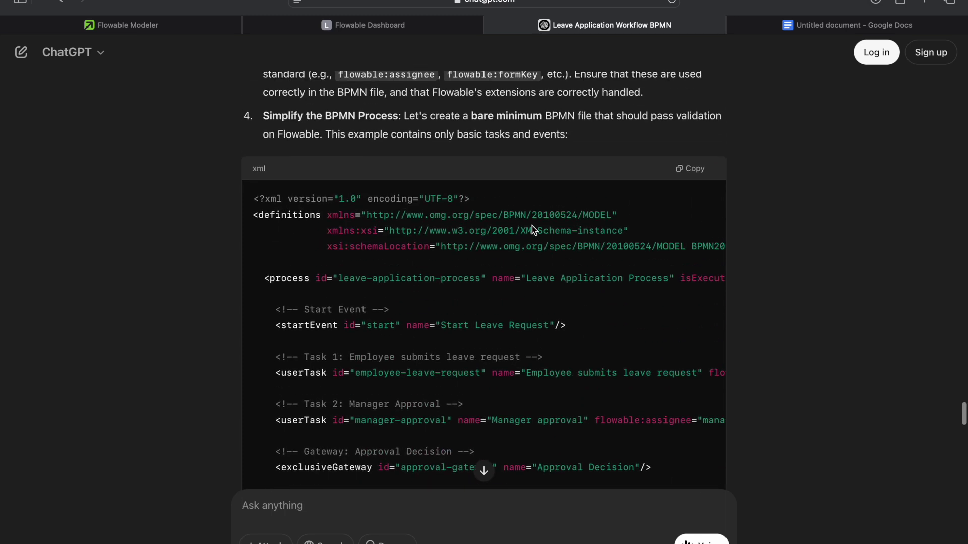
click(700, 205)
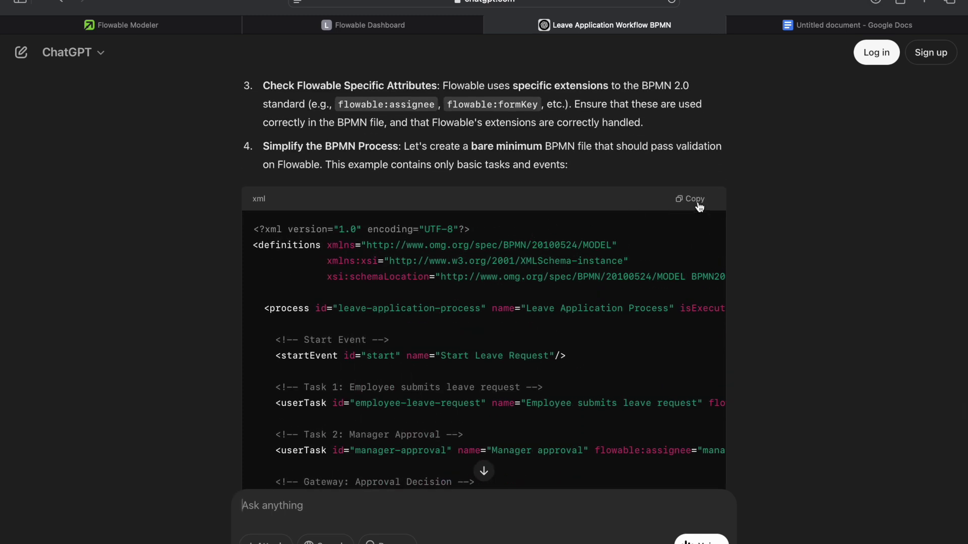
Step: Switch to Visual Studio Code, create leaveApplication_8.bpmn20.xml in the chatgpt/flowable folder and paste the copied XML into it
key(super+Tab)
key(super+Tab)
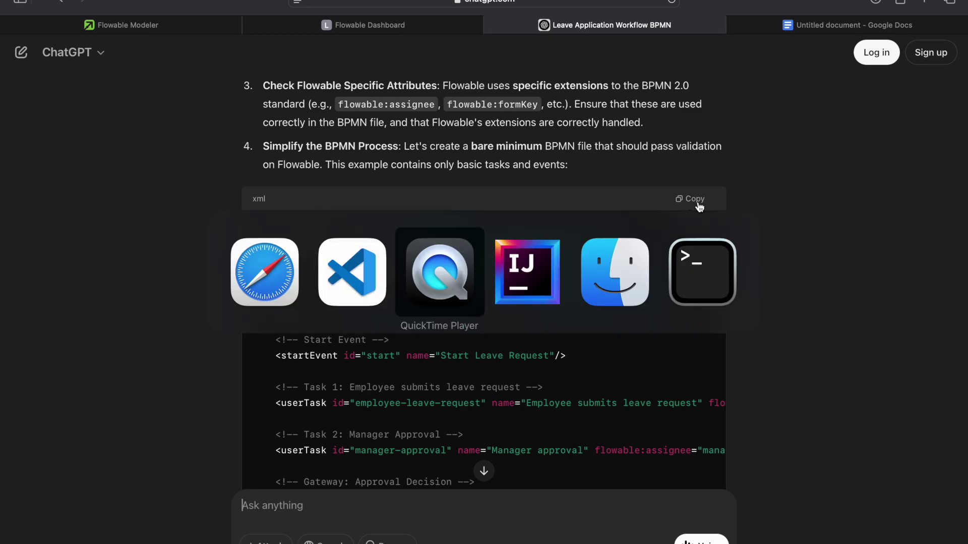
key(super+shift+Tab)
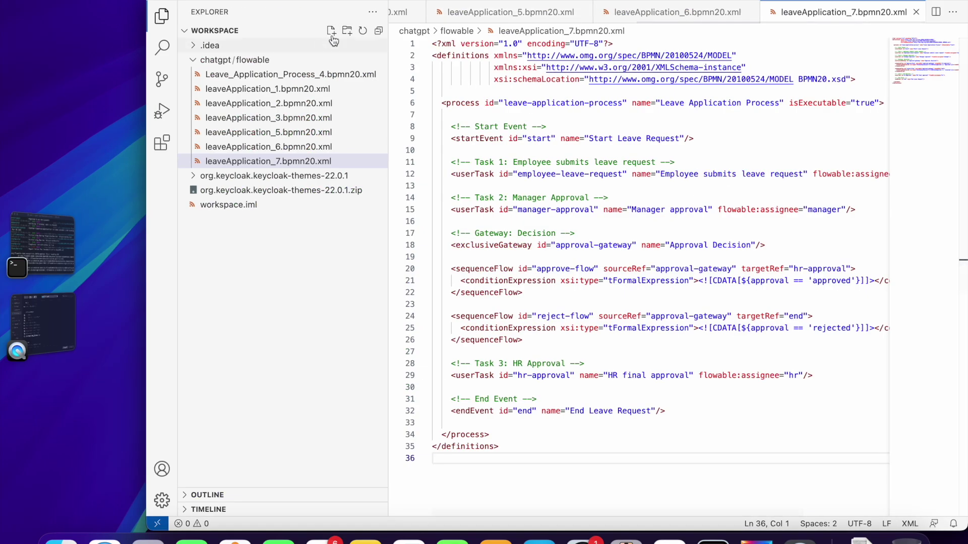
click(331, 31)
text(leaver)
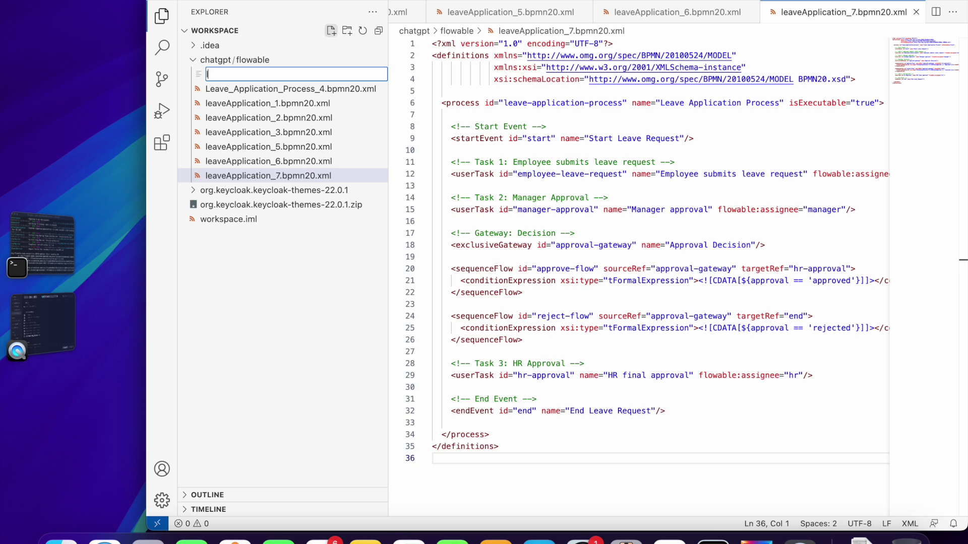
key(BackSpace)
text(Application_8.bpmn20.xml)
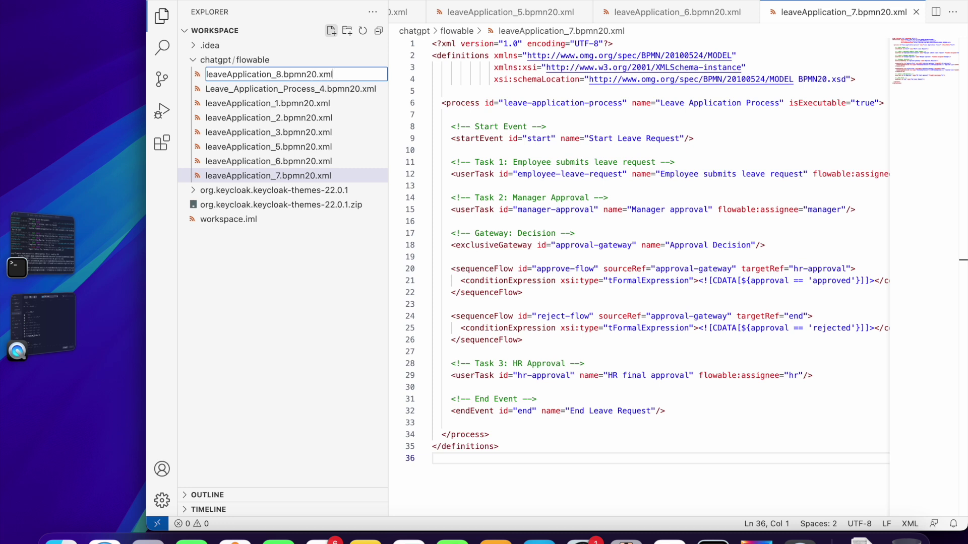
key(Return)
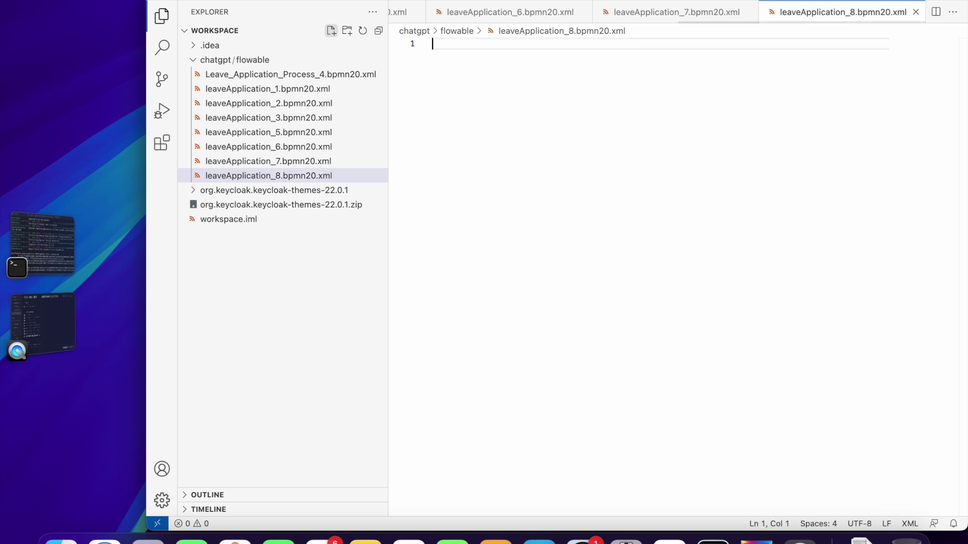
key(super+v)
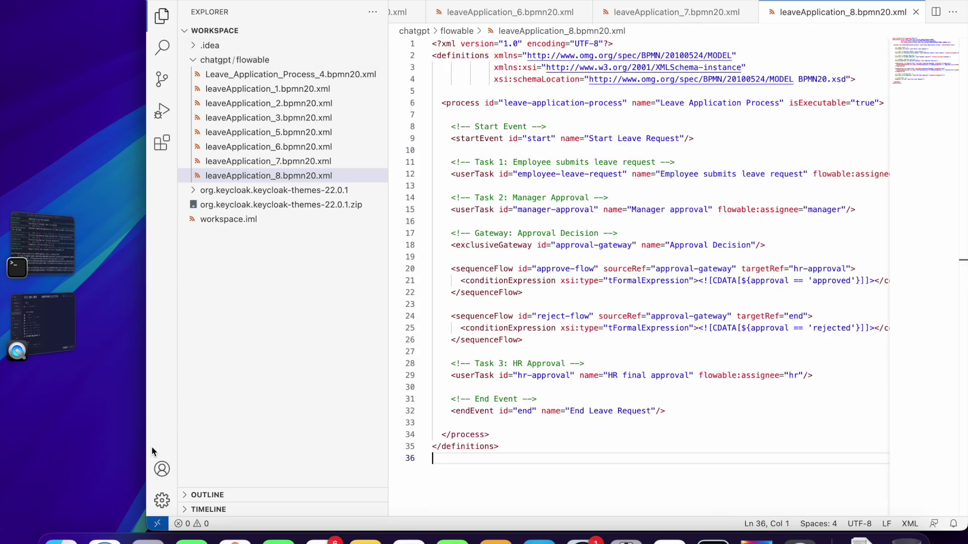
Step: Switch to Flowable Modeler in Safari and try to import leaveApplication_8.bpmn20.xml as a process model
click(60, 539)
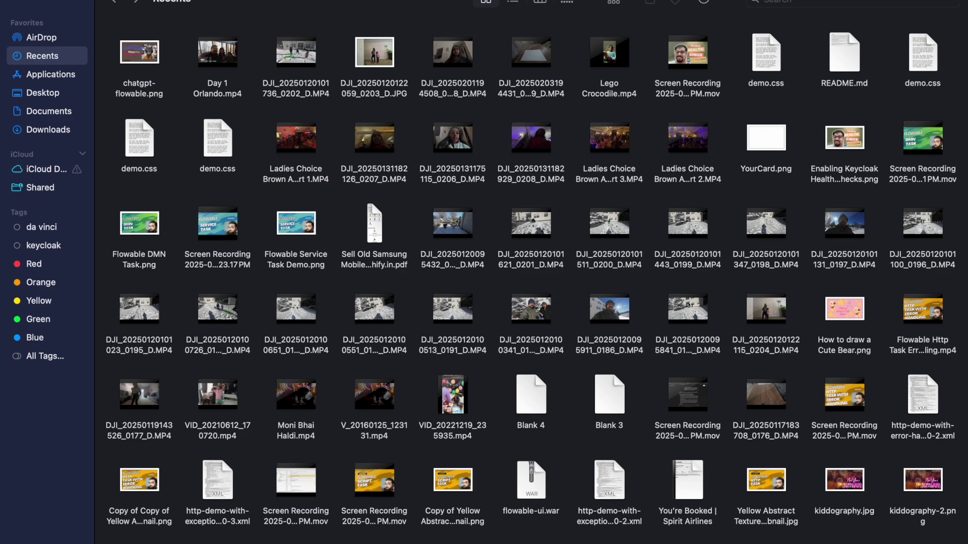
key(super+Tab)
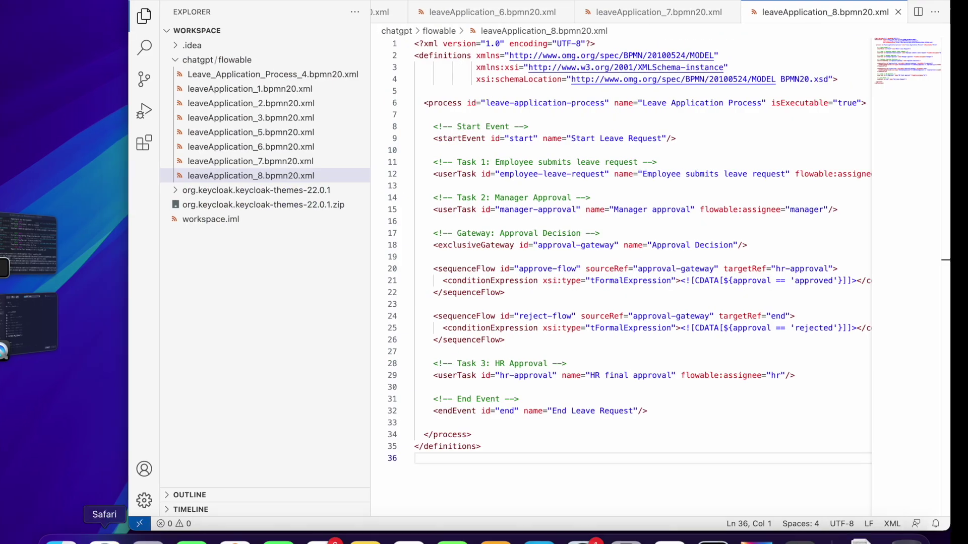
click(104, 538)
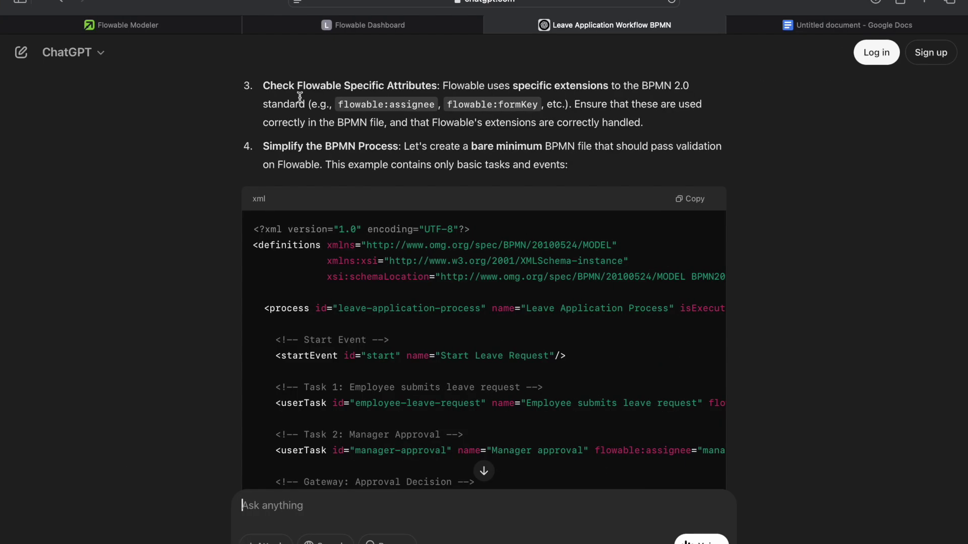
click(201, 26)
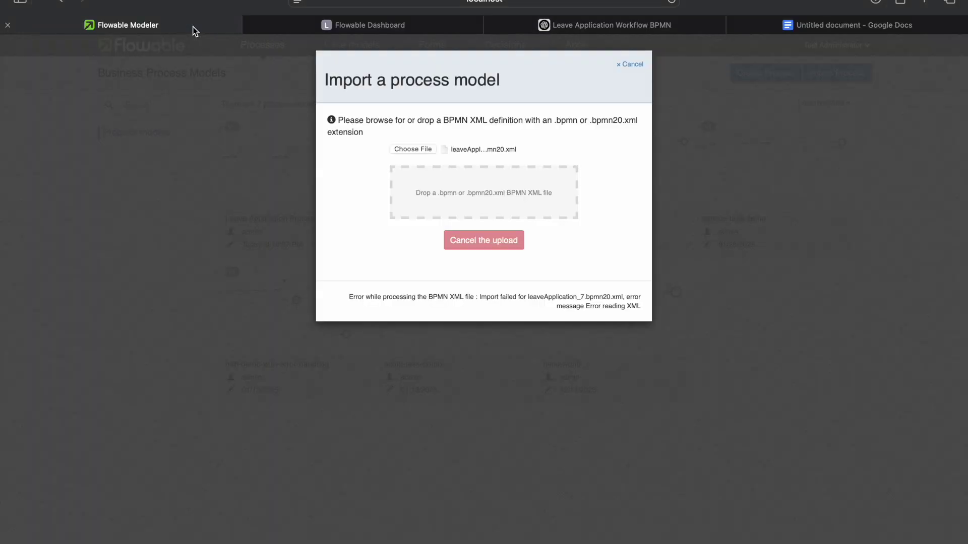
click(398, 149)
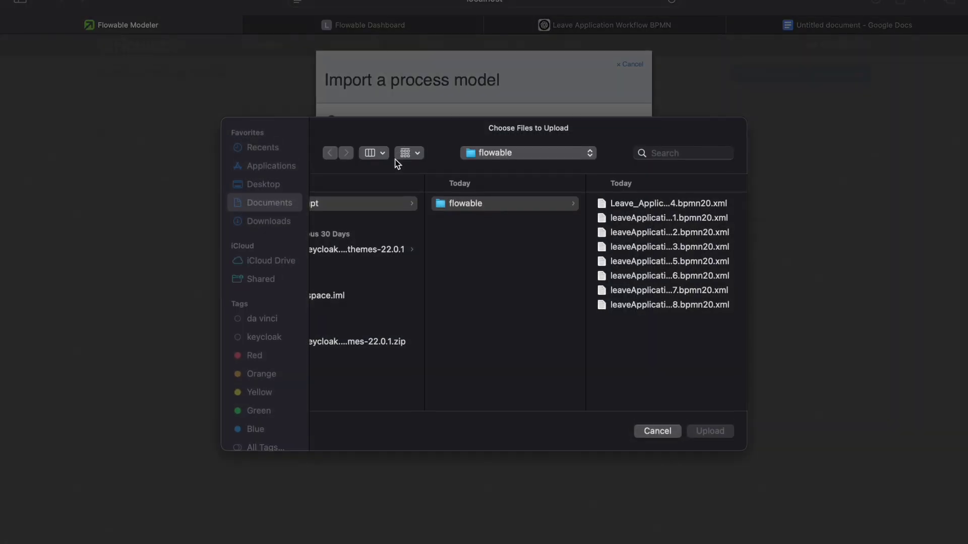
click(639, 305)
click(713, 431)
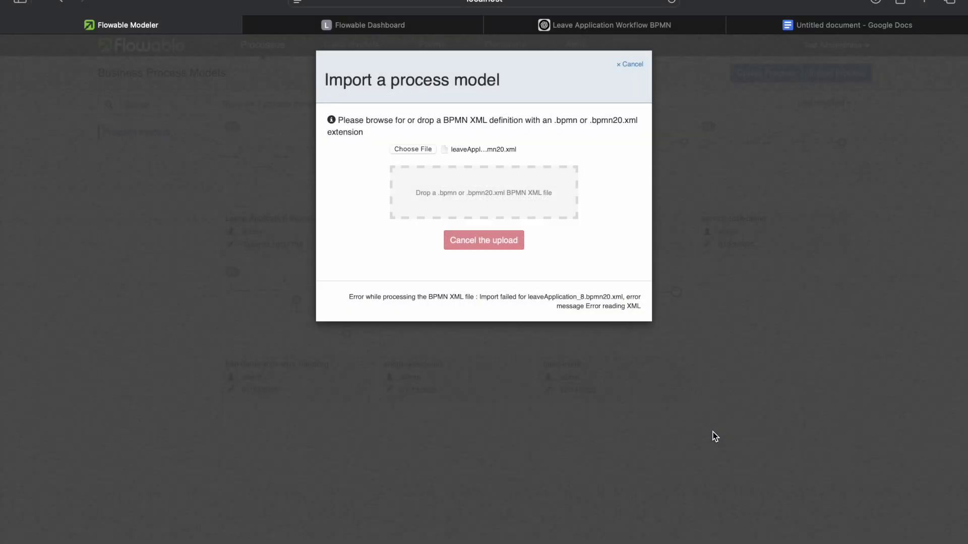
Step: Switch to IntelliJ IDEA and examine the Main run console output for messages about the import
key(super+Tab)
key(super+Tab)
key(super+Tab)
key(super+Tab)
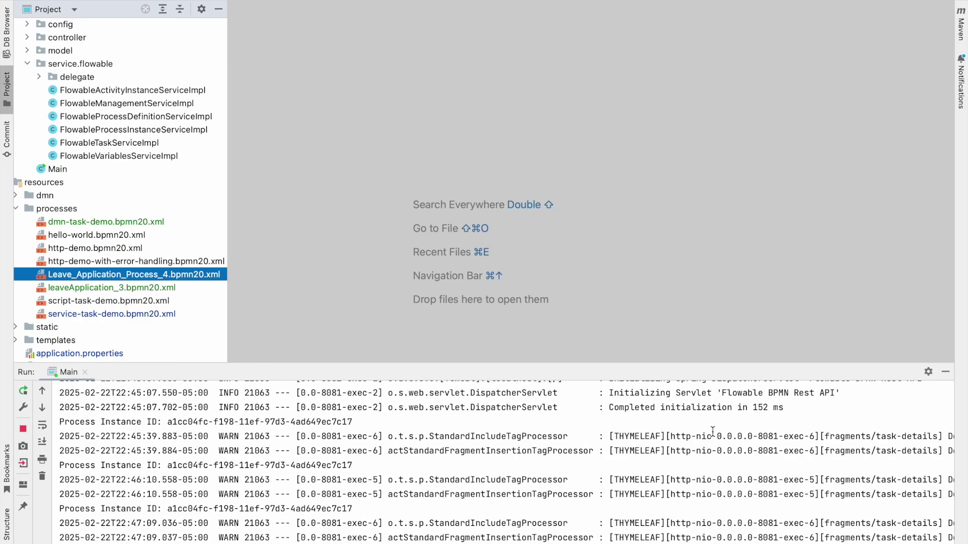
scroll(566, 461, right, 10)
scroll(566, 460, right, 10)
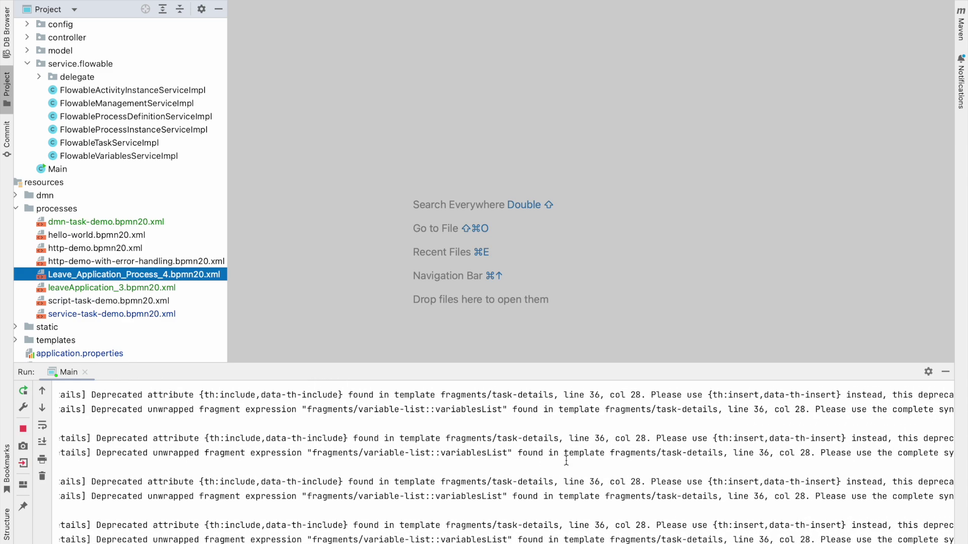
Step: Switch to the Terminal running flowable-ui.war, enlarge its window and examine the log for the cause of the leaveApplication_8.bpmn20.xml import error
key(super+Tab)
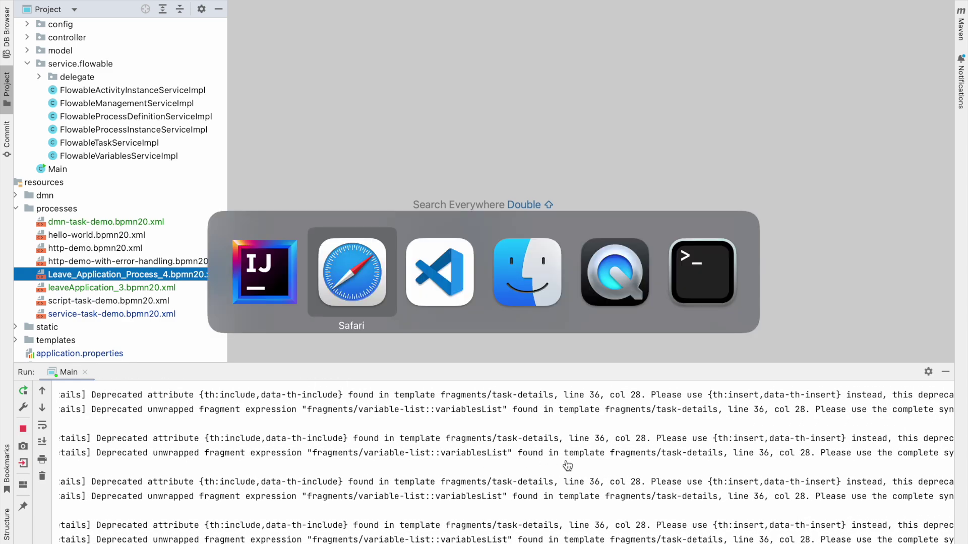
key(super+Tab)
key(super+Tab)
key(super+Tab)
key(super+Tab)
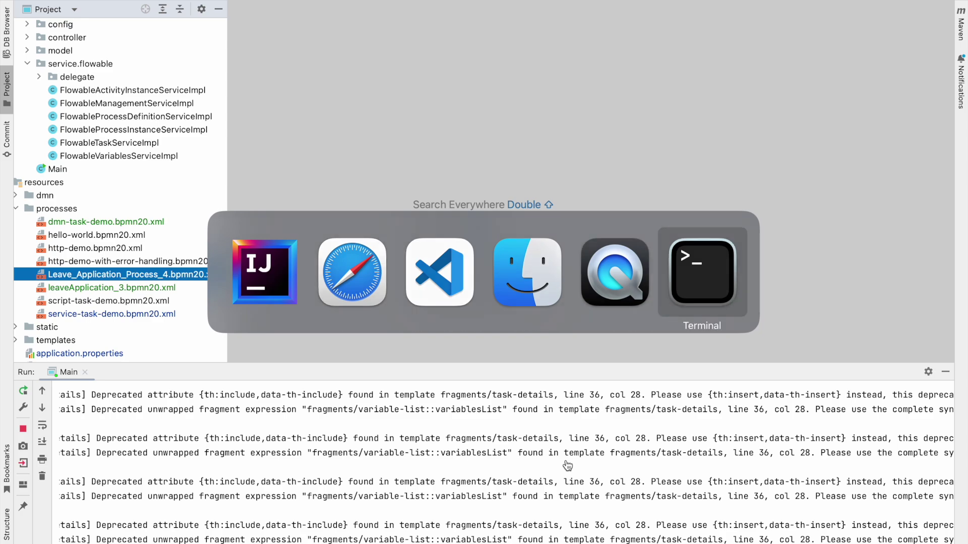
scroll(459, 240, up, 15)
scroll(459, 240, down, 5)
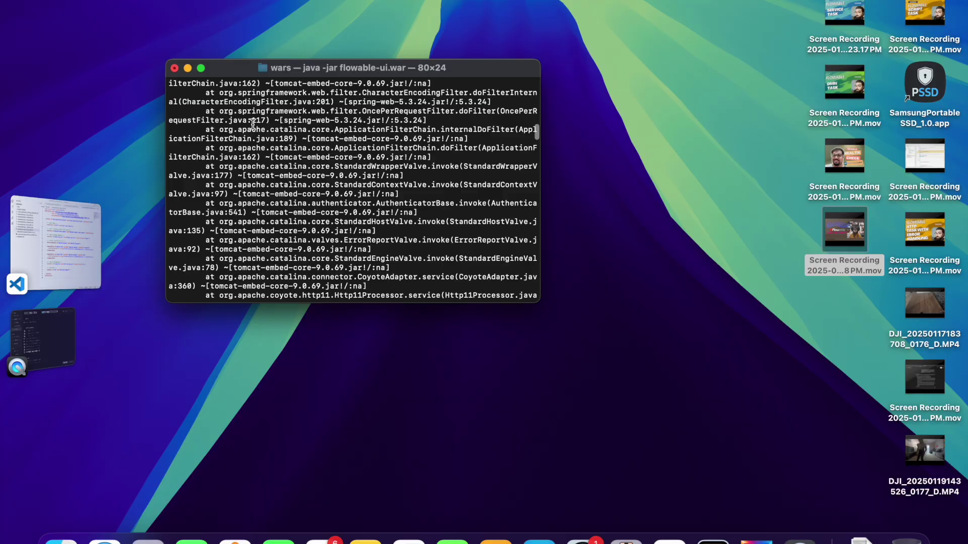
click(200, 67)
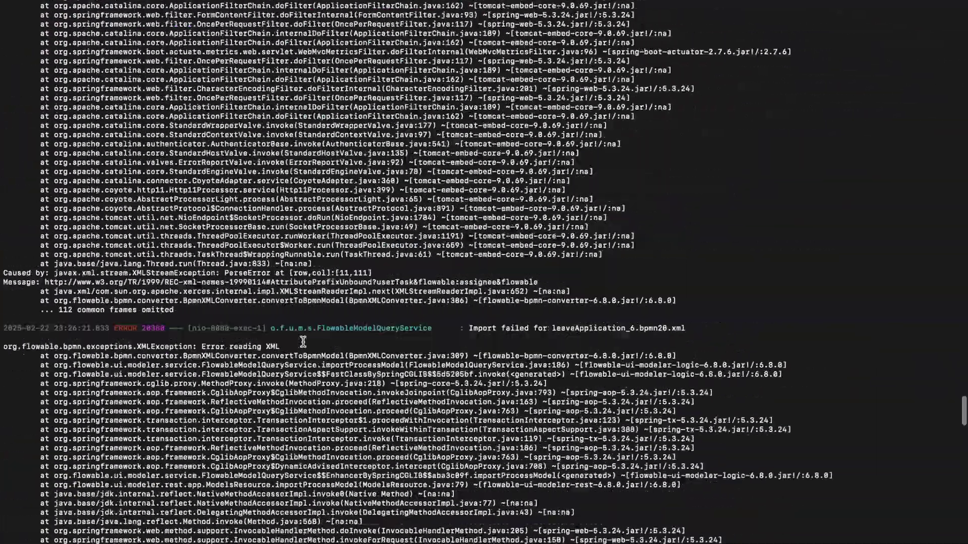
scroll(303, 341, down, 10)
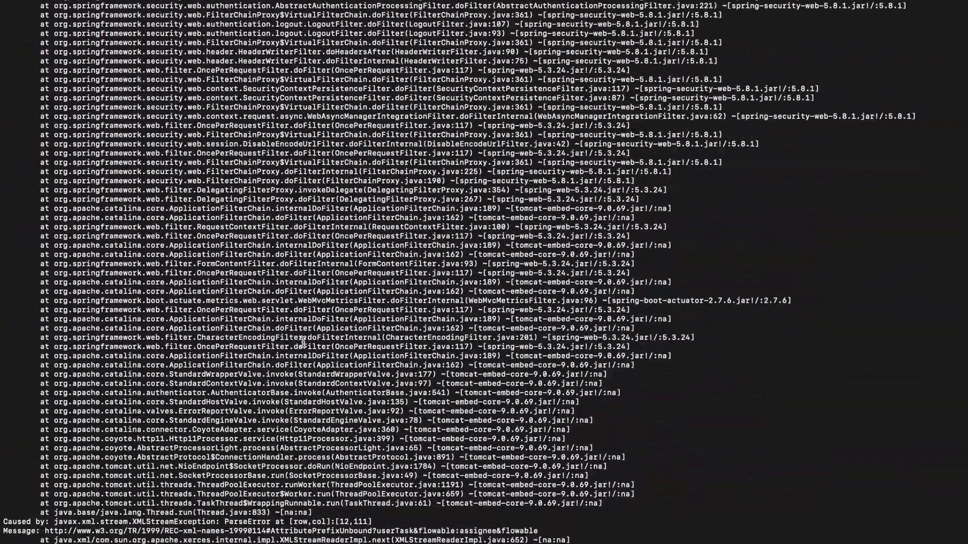
scroll(303, 342, down, 15)
scroll(303, 342, up, 10)
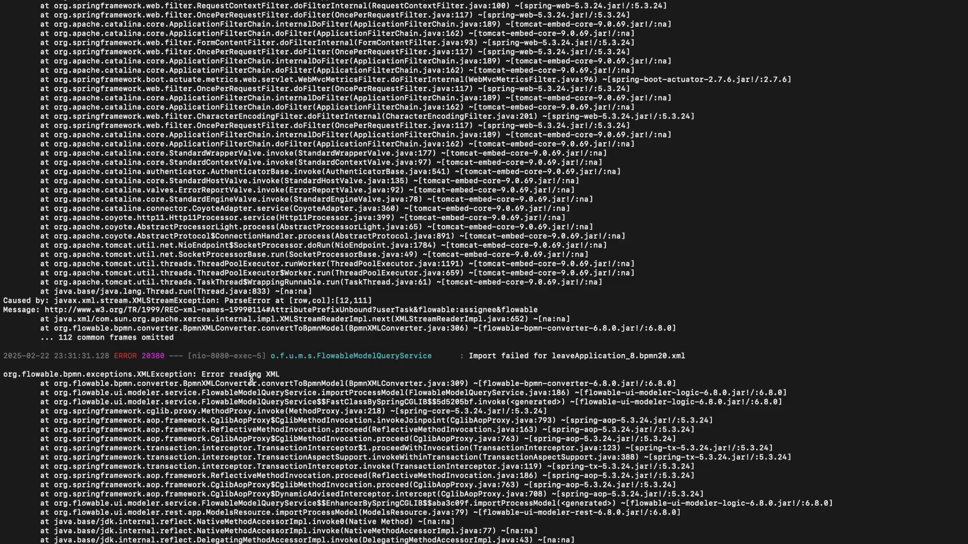
scroll(342, 385, down, 3)
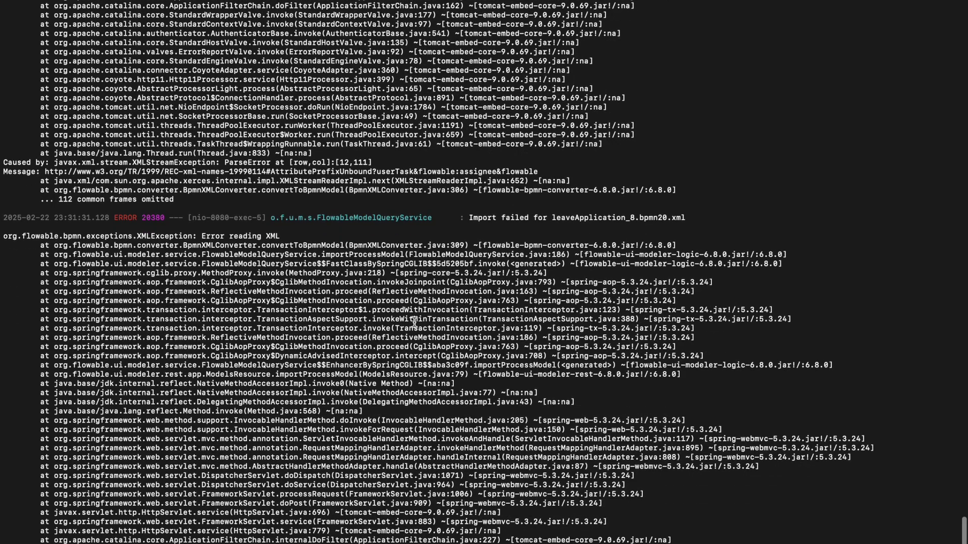
scroll(414, 323, up, 10)
scroll(414, 322, down, 5)
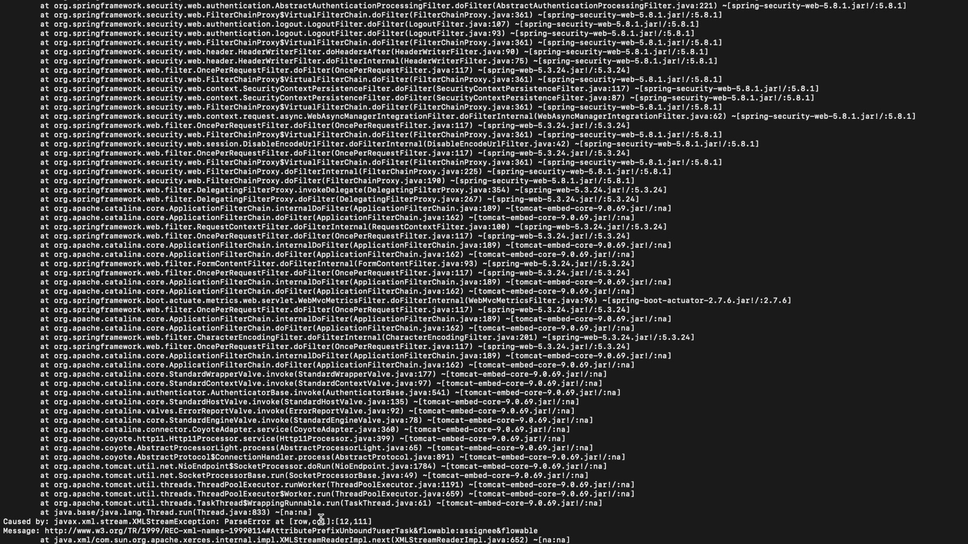
Step: Return to Flowable Modeler in Safari, close the process model import dialog and switch to the untitled Google Docs document
key(super+Tab)
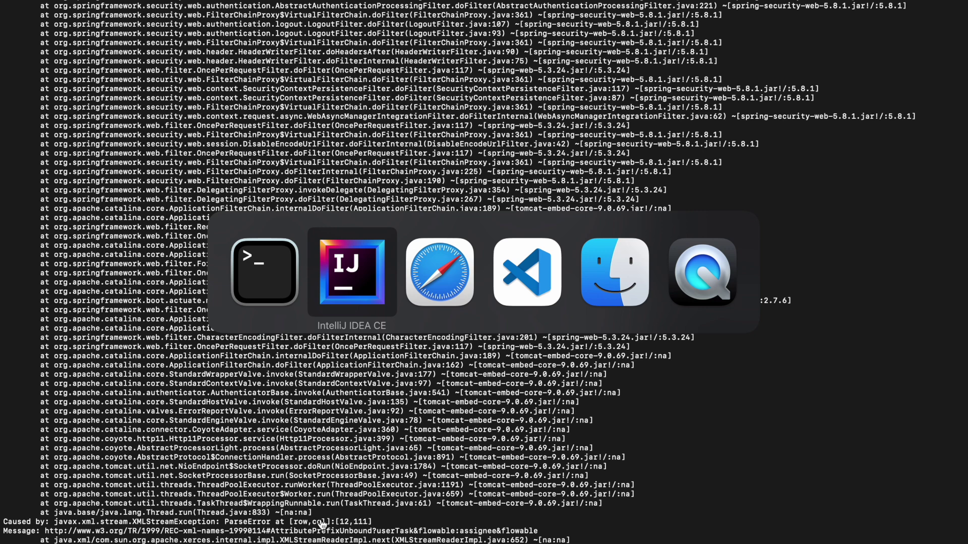
key(super+Tab)
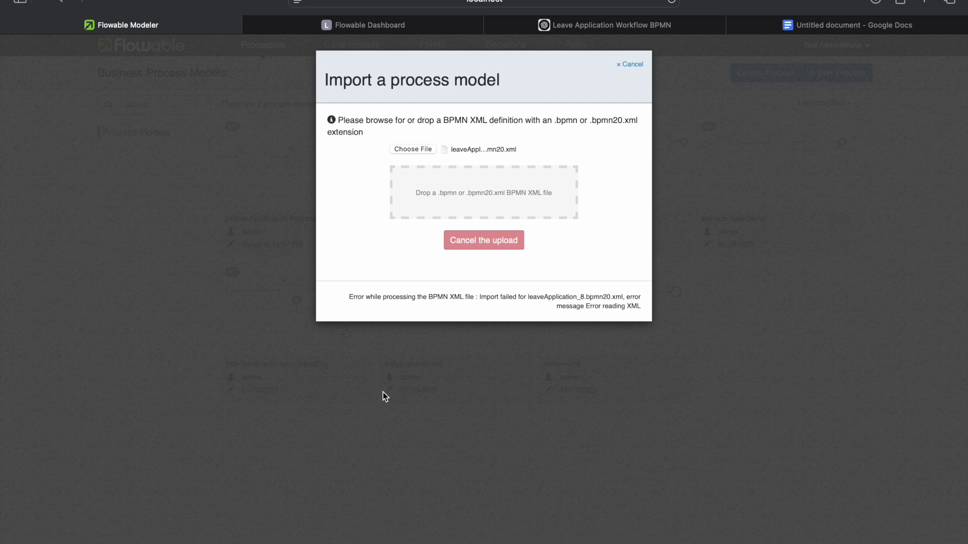
click(632, 72)
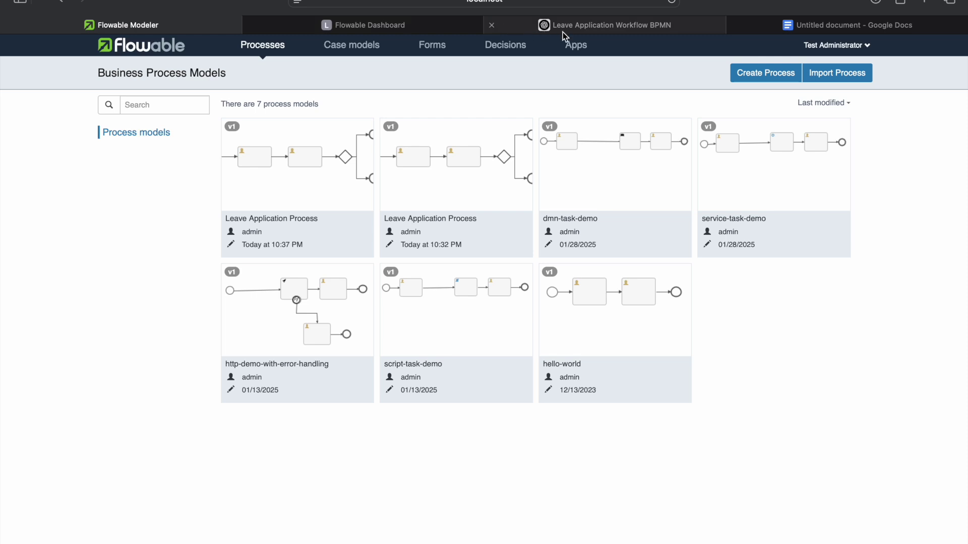
mouse_move(634, 26)
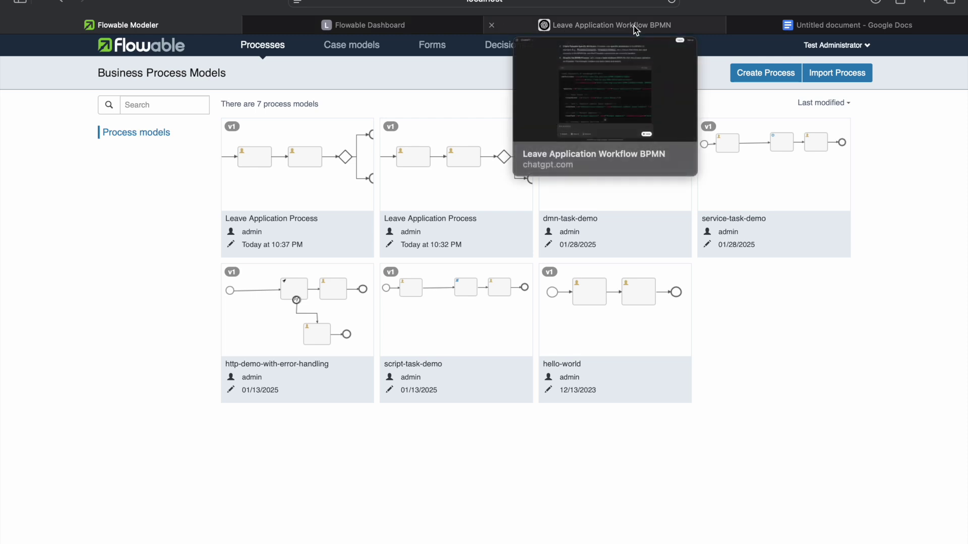
click(800, 23)
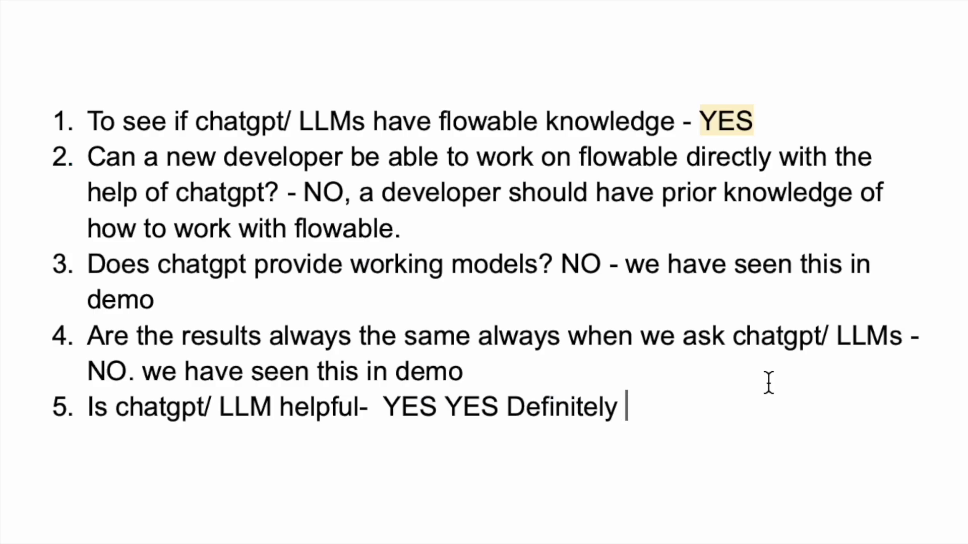